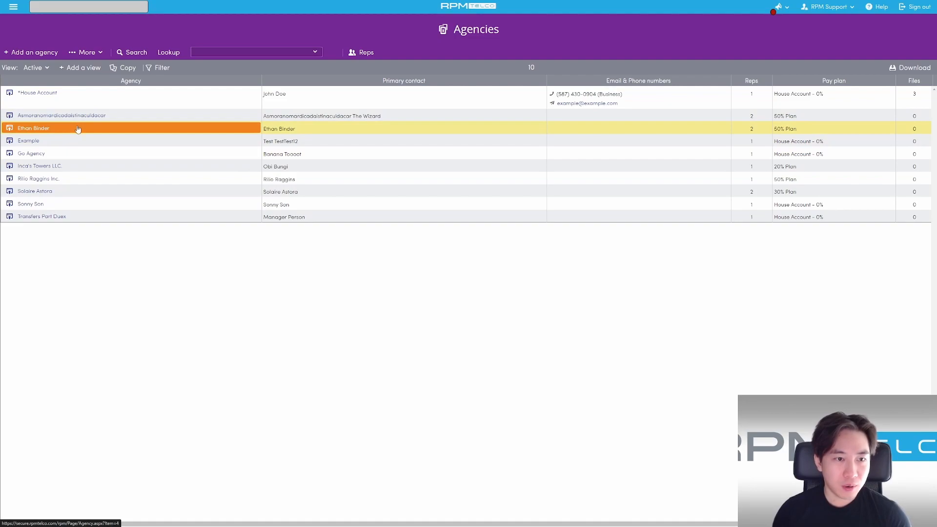
Open the agency on the 30% Plan and examine its reps and managers section
{"action": "left_click", "coordinate": [43, 194]}
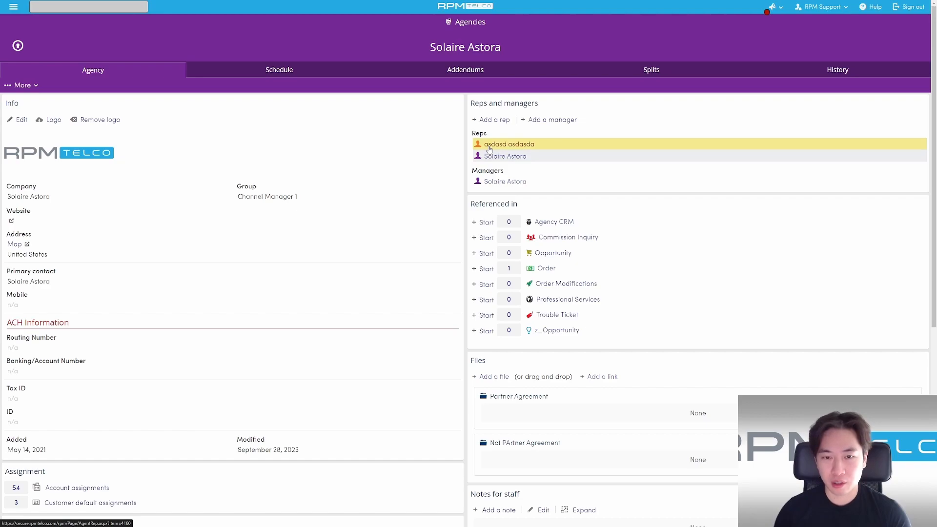
{"action": "mouse_move", "coordinate": [494, 102]}
{"action": "left_mouse_down"}
{"action": "mouse_move", "coordinate": [496, 264]}
{"action": "mouse_move", "coordinate": [509, 312]}
{"action": "mouse_move", "coordinate": [502, 116]}
{"action": "left_mouse_up"}
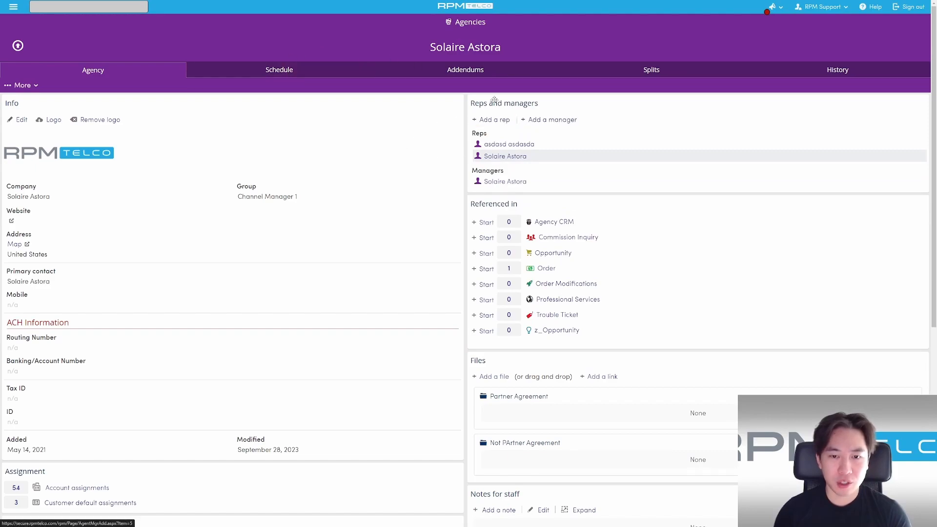
{"action": "scroll", "coordinate": [287, 310], "scroll_direction": "down", "scroll_amount": 4}
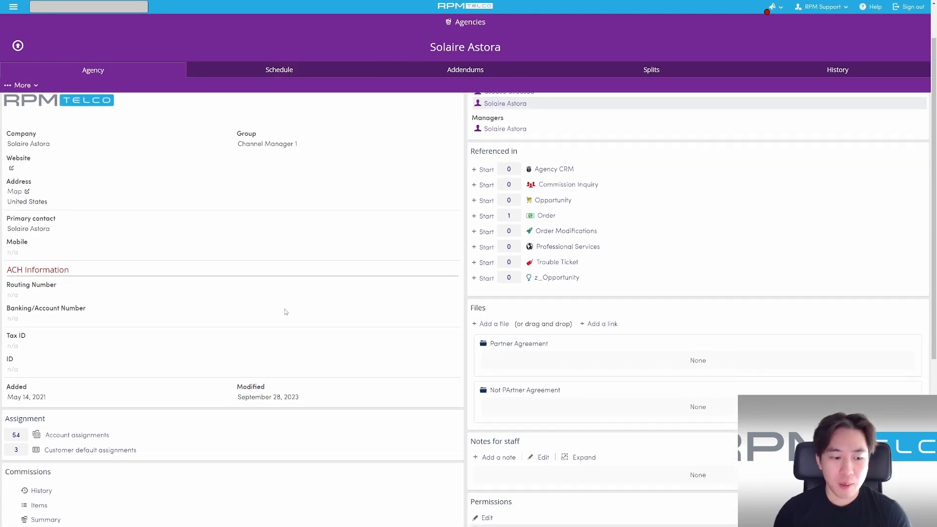
{"action": "scroll", "coordinate": [474, 125], "scroll_direction": "up", "scroll_amount": 5}
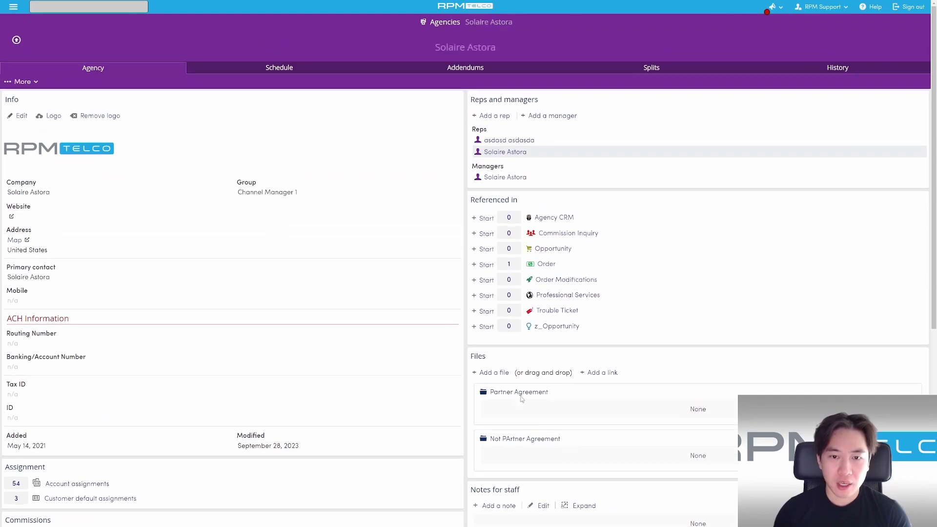
{"action": "left_click_drag", "start_coordinate": [484, 103], "coordinate": [473, 121]}
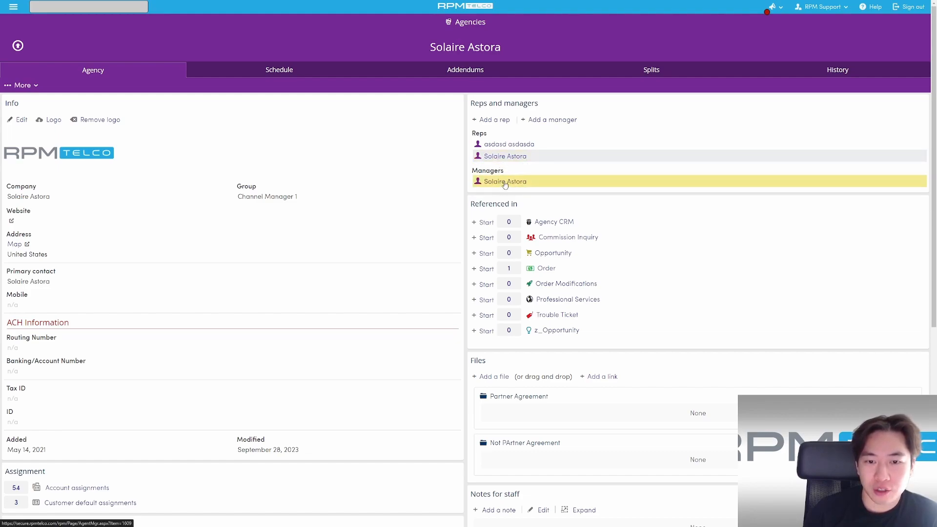
Compare the Rep and Manager pages of the person listed in both roles, ending back at the agency page
{"action": "left_click", "coordinate": [504, 157]}
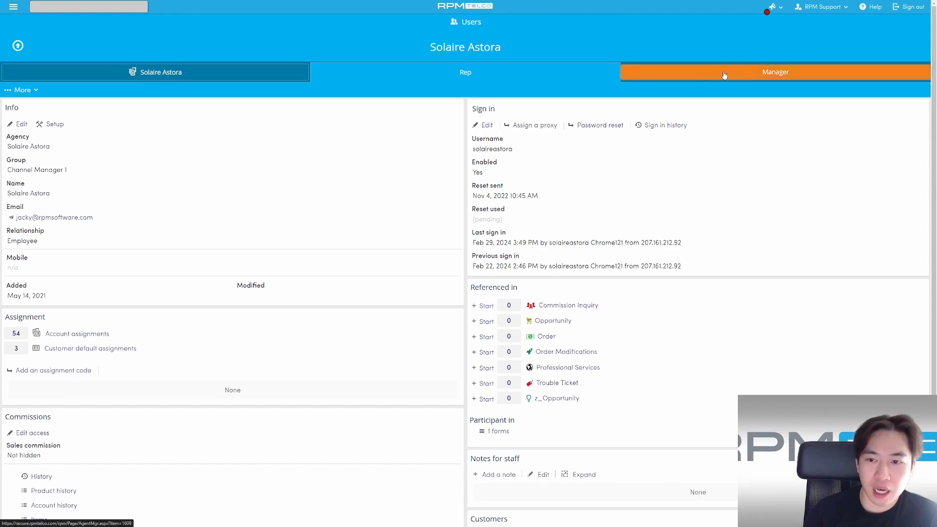
{"action": "left_click", "coordinate": [646, 71]}
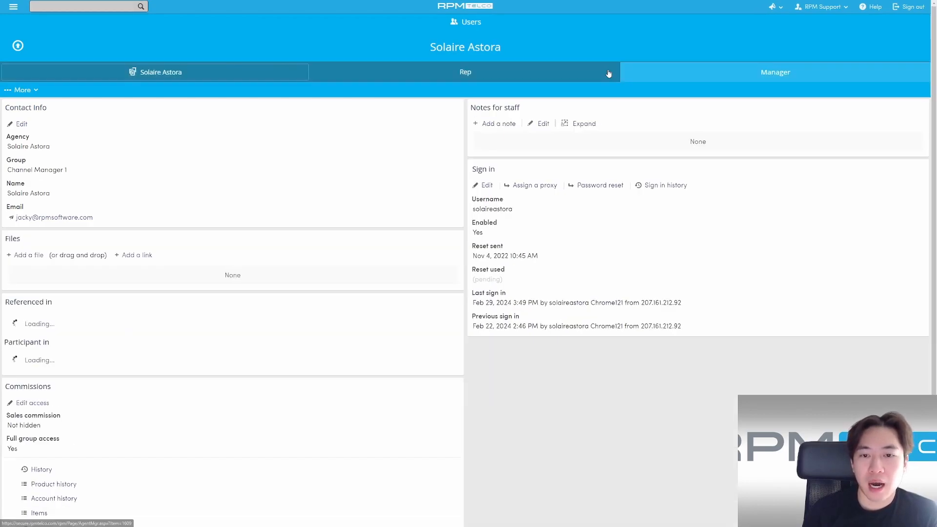
{"action": "left_click", "coordinate": [519, 74]}
{"action": "left_click", "coordinate": [664, 74]}
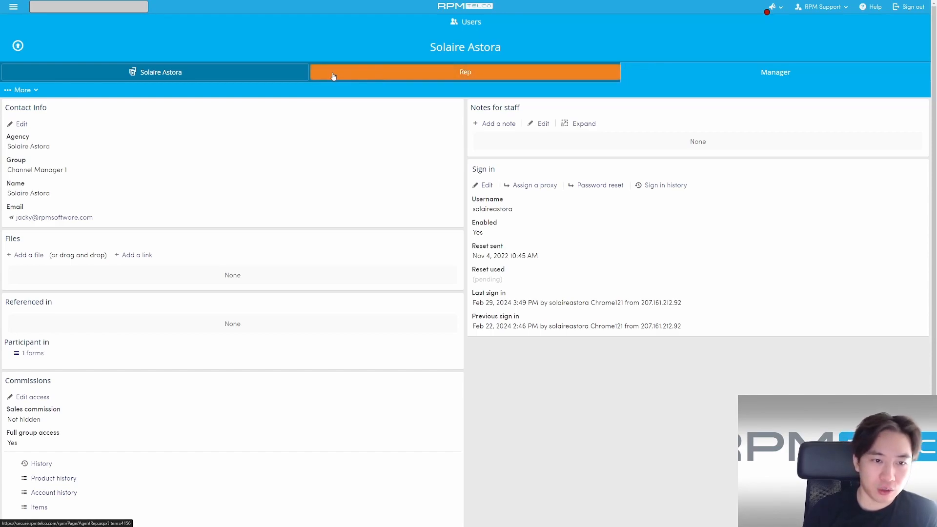
{"action": "left_click", "coordinate": [55, 74]}
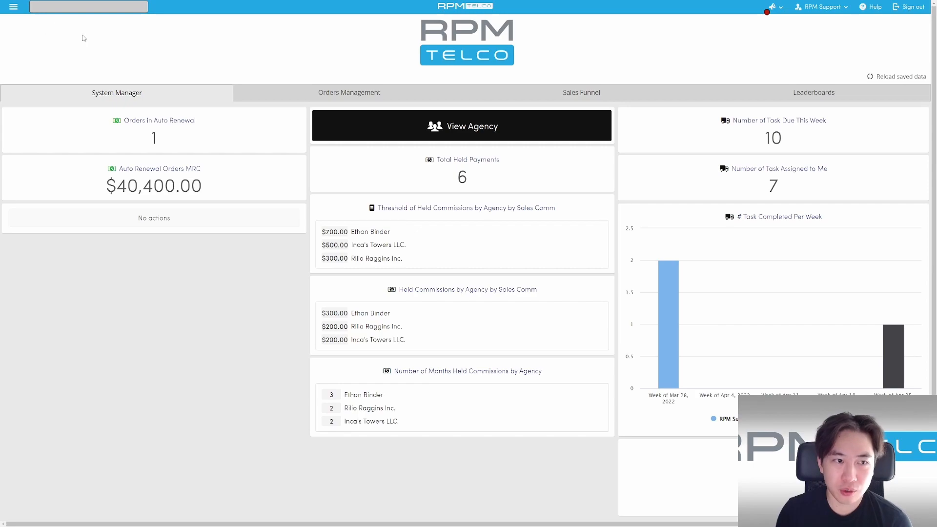
From the list of all reps, open the record of the rep belonging to the Transfers Part Duex agency
{"action": "left_click", "coordinate": [14, 9]}
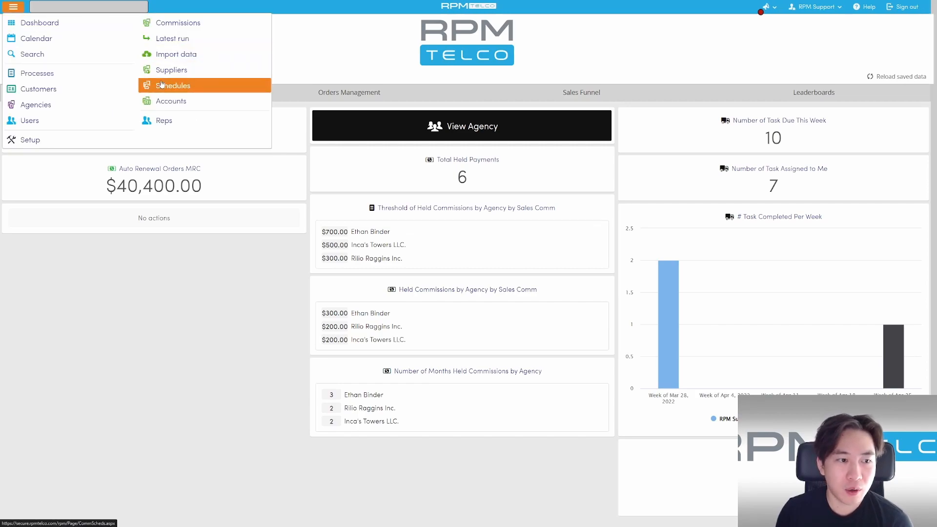
{"action": "left_click", "coordinate": [166, 120]}
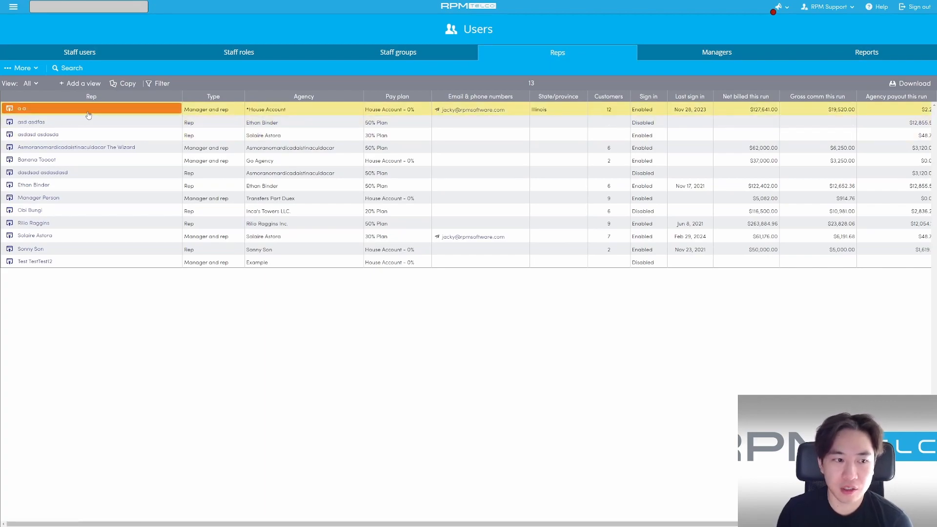
{"action": "left_click", "coordinate": [35, 203]}
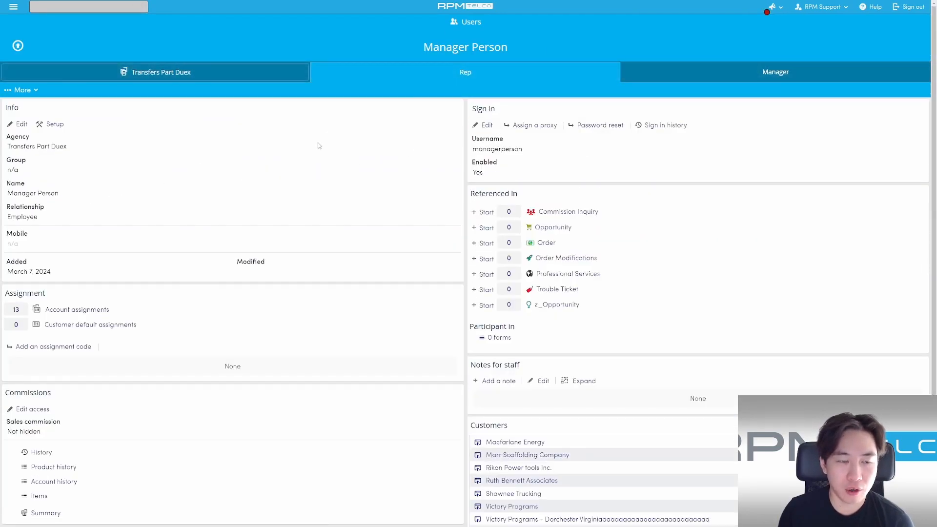
Try to disable the rep's sign-in, confirming removal from invoices on the next billing cycle
{"action": "left_click", "coordinate": [481, 126]}
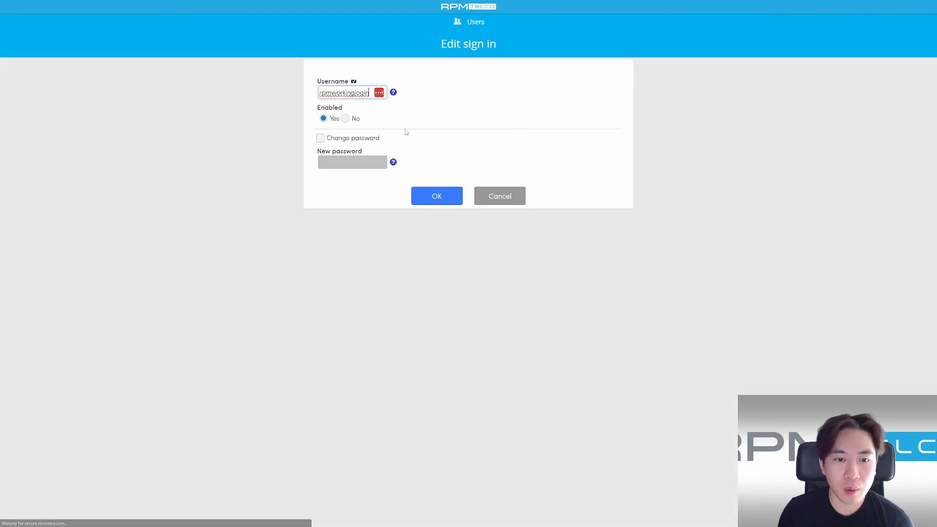
{"action": "left_click", "coordinate": [345, 119]}
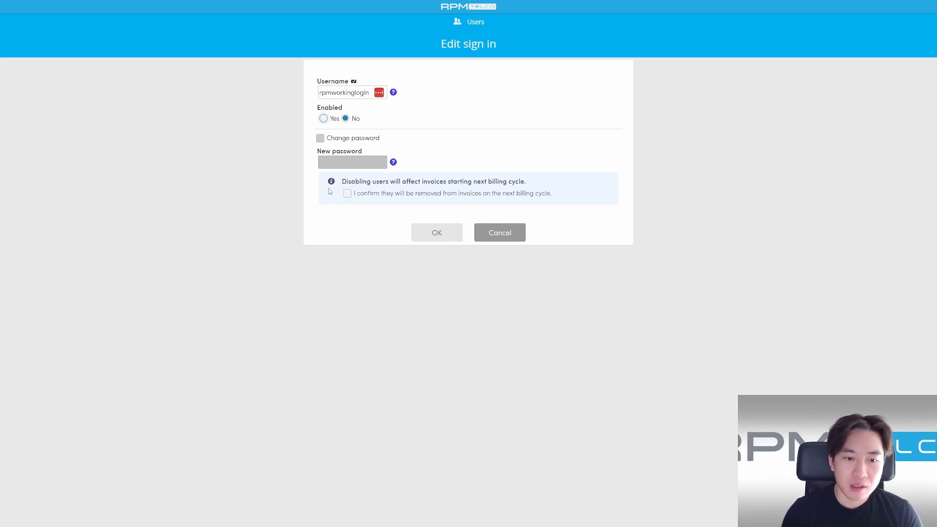
{"action": "left_click", "coordinate": [347, 194]}
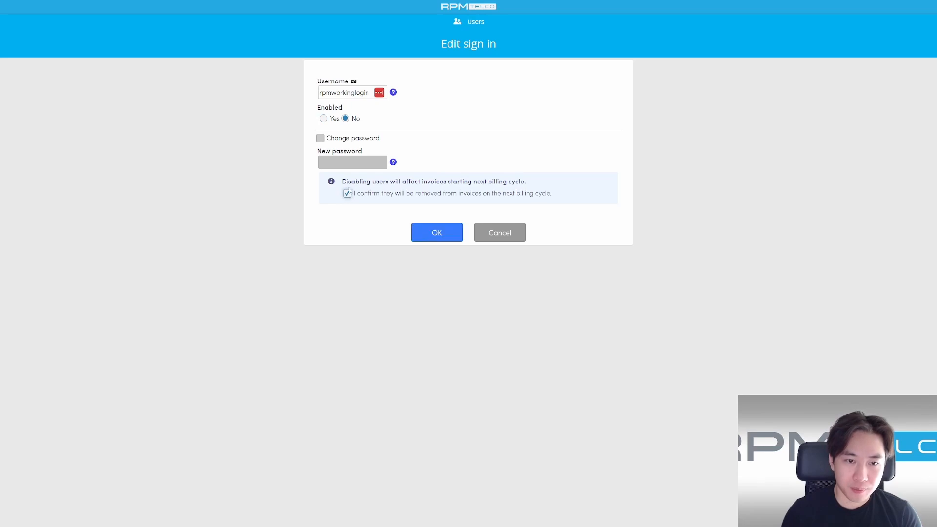
{"action": "left_click", "coordinate": [443, 232]}
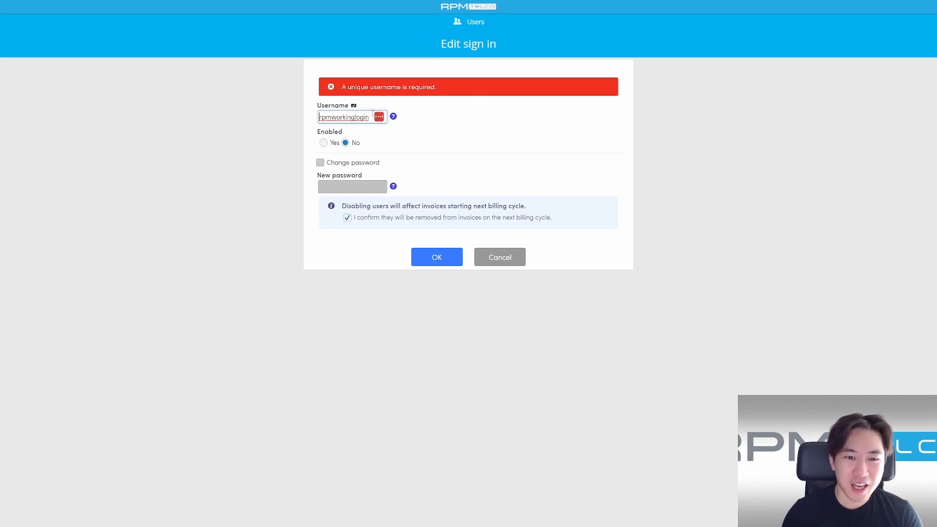
{"action": "double_click", "coordinate": [320, 117]}
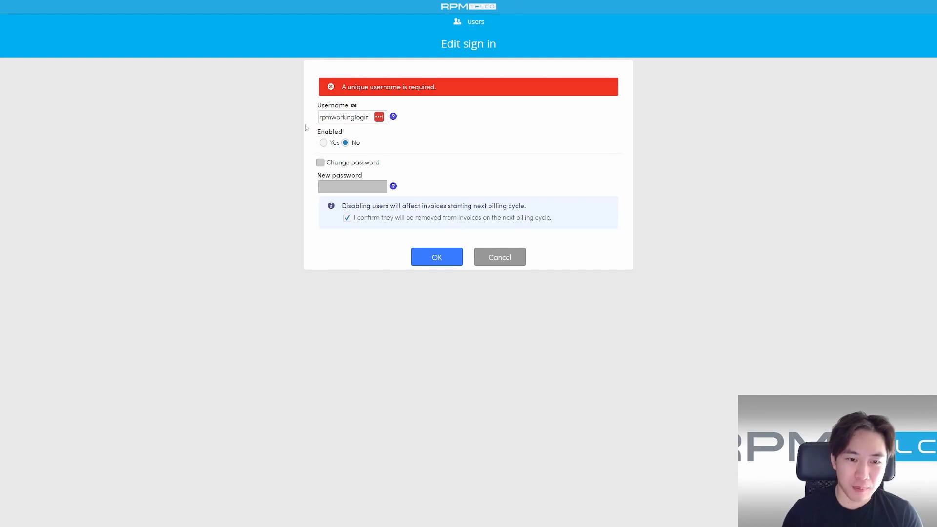
{"action": "left_click", "coordinate": [504, 263]}
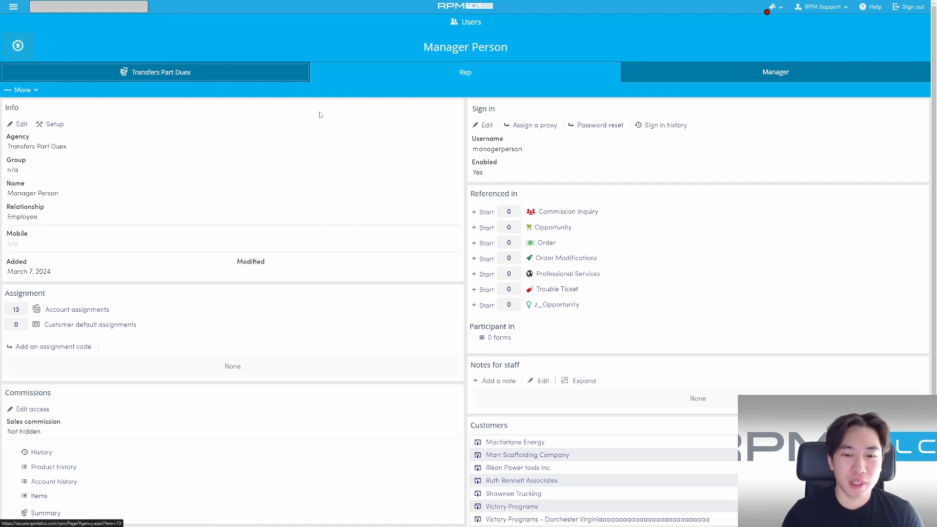
Return to the Reps list and view the rep import page without importing a file
{"action": "left_click", "coordinate": [17, 50]}
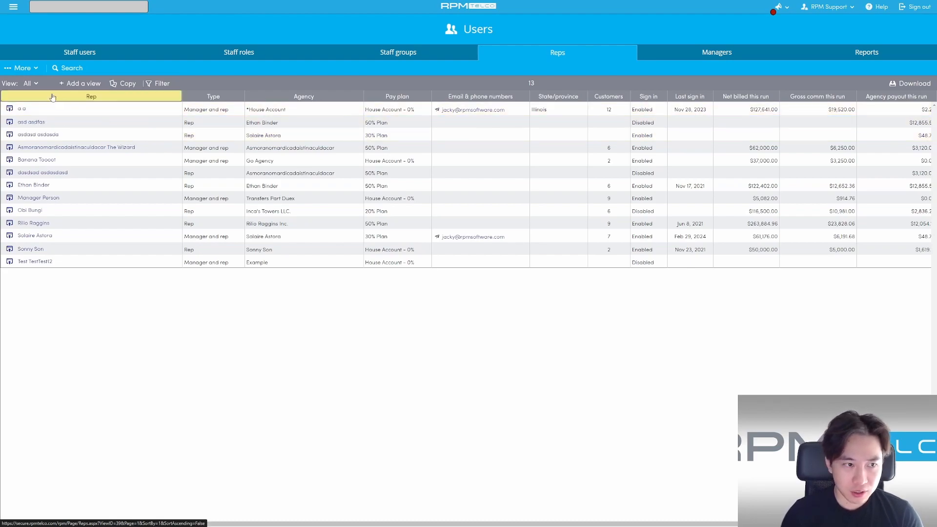
{"action": "left_click", "coordinate": [27, 70]}
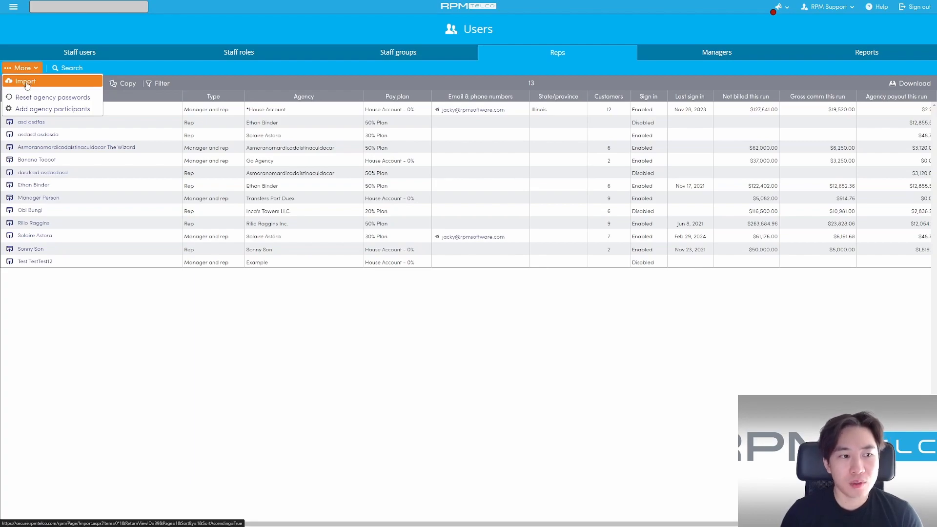
{"action": "left_click", "coordinate": [27, 84]}
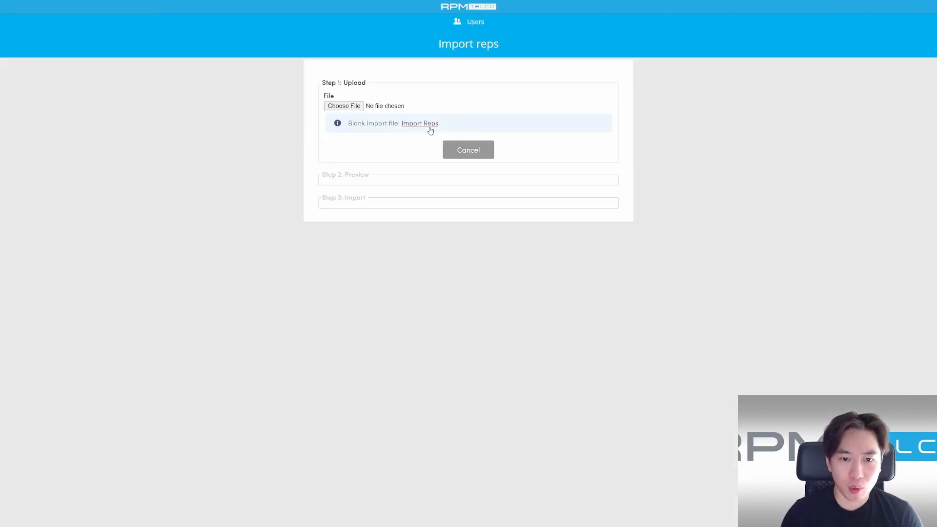
{"action": "left_click", "coordinate": [461, 153]}
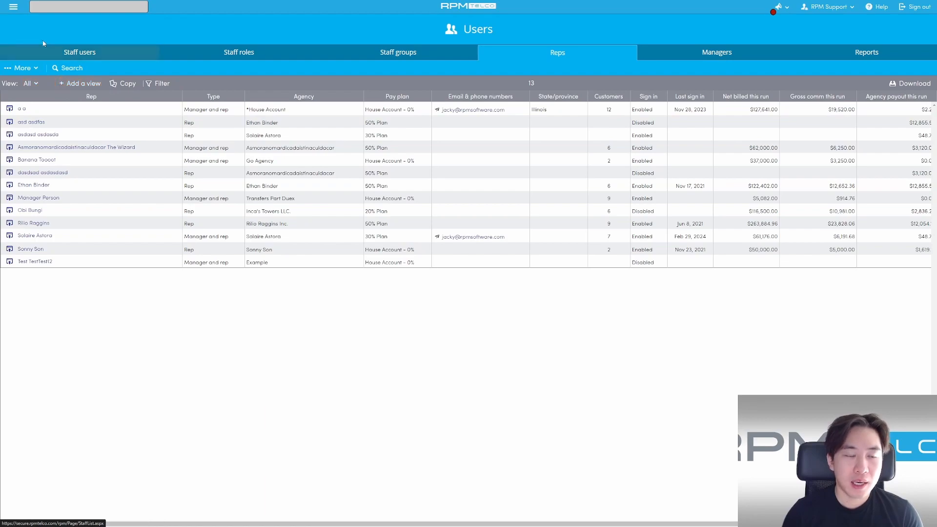
Show the Enabled Managers and/or reps view of the Reps list, ending back on the All view
{"action": "left_click", "coordinate": [39, 85]}
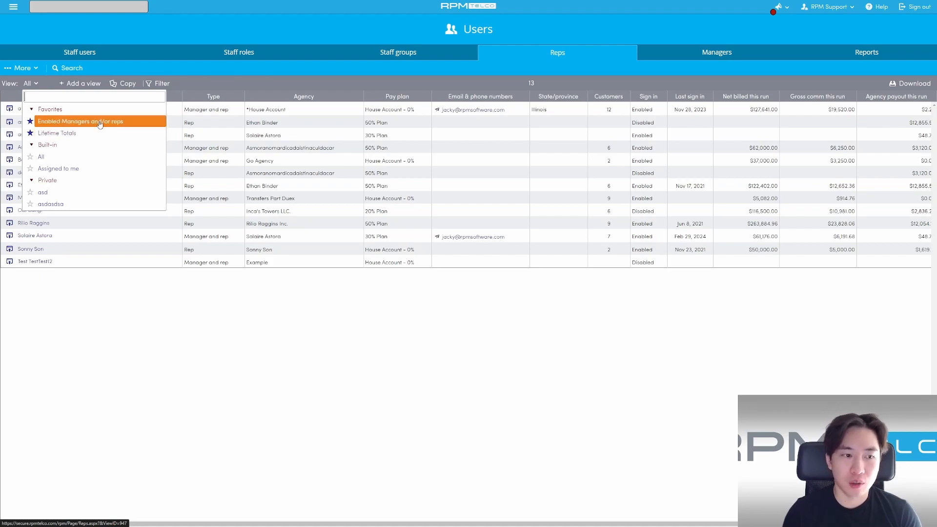
{"action": "left_click", "coordinate": [55, 125]}
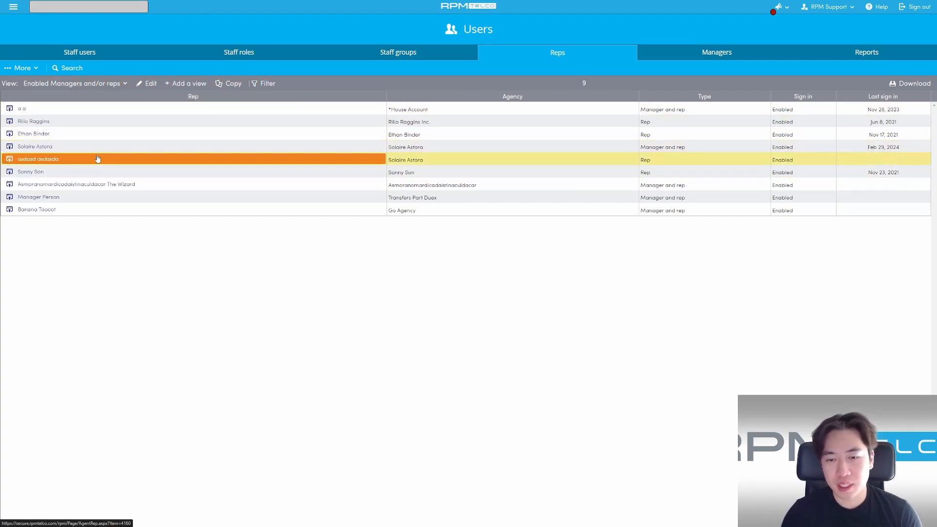
{"action": "left_click", "coordinate": [110, 92]}
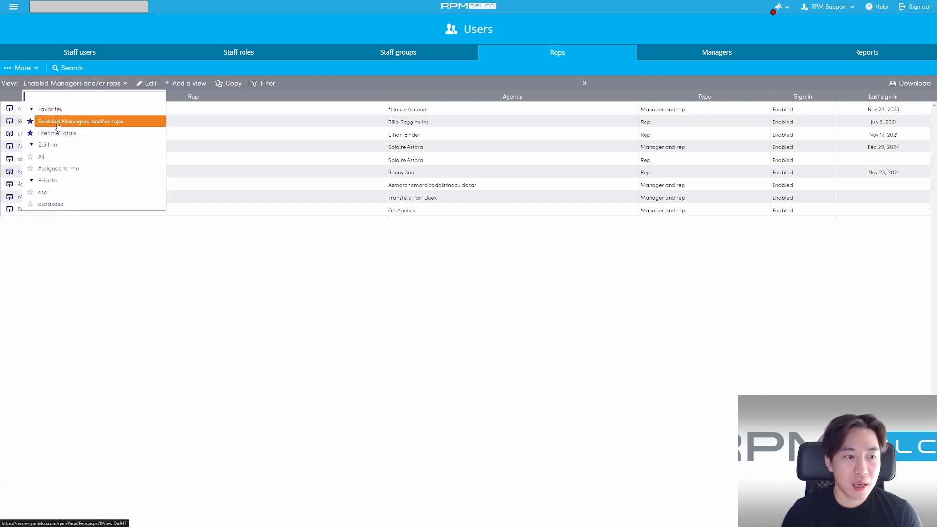
{"action": "left_click", "coordinate": [46, 155]}
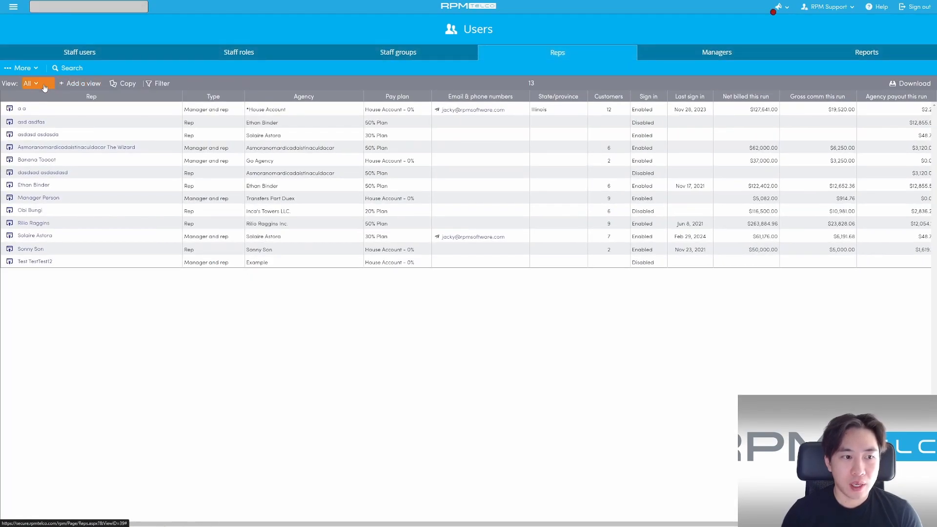
{"action": "left_click", "coordinate": [46, 86]}
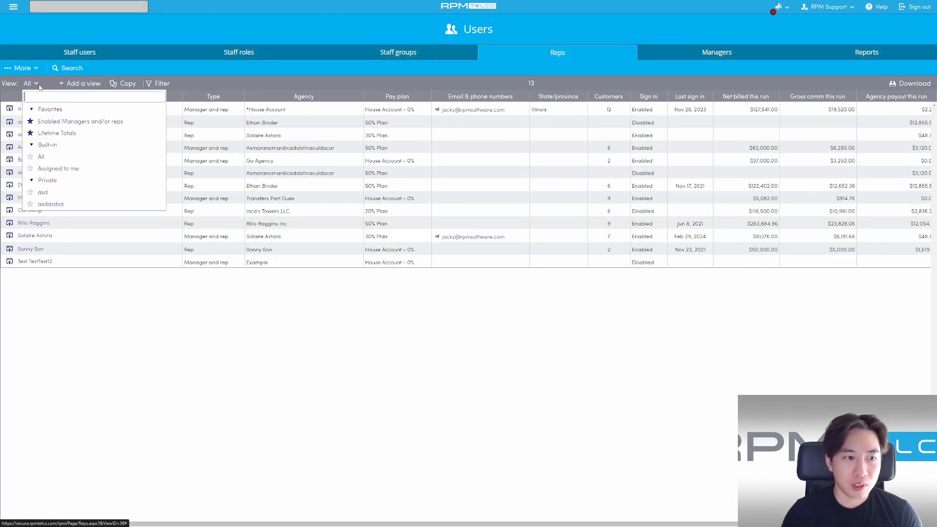
{"action": "left_click", "coordinate": [140, 72]}
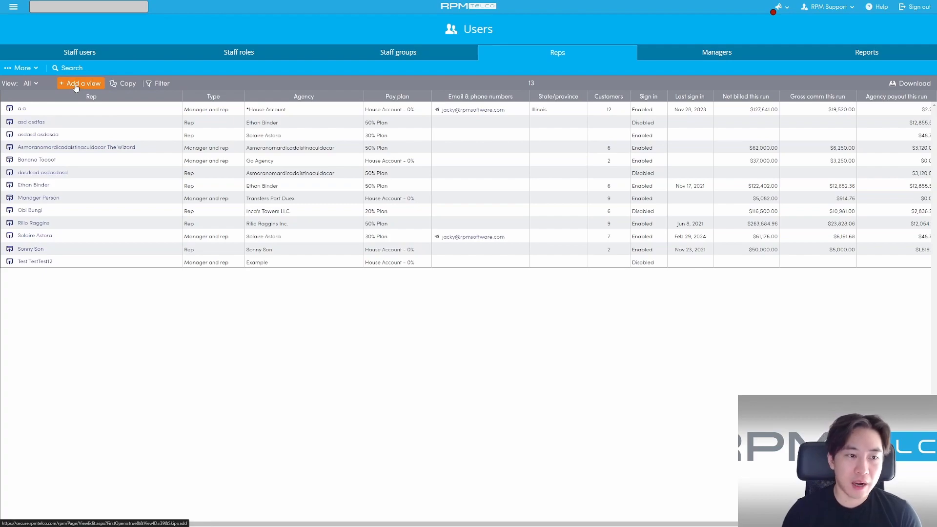
Create a new reps view named Enabled Rep Users with Shared access for Staff user
{"action": "left_click", "coordinate": [75, 84]}
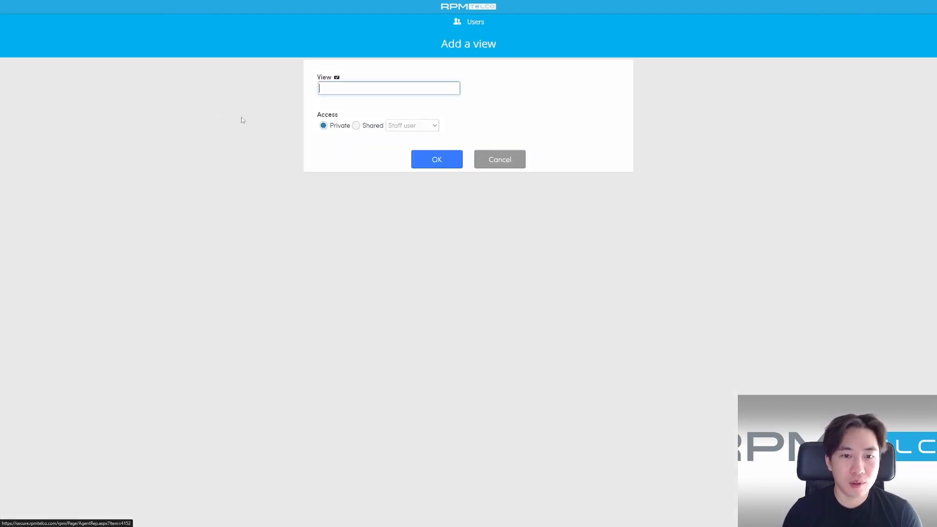
{"action": "left_click", "coordinate": [364, 127]}
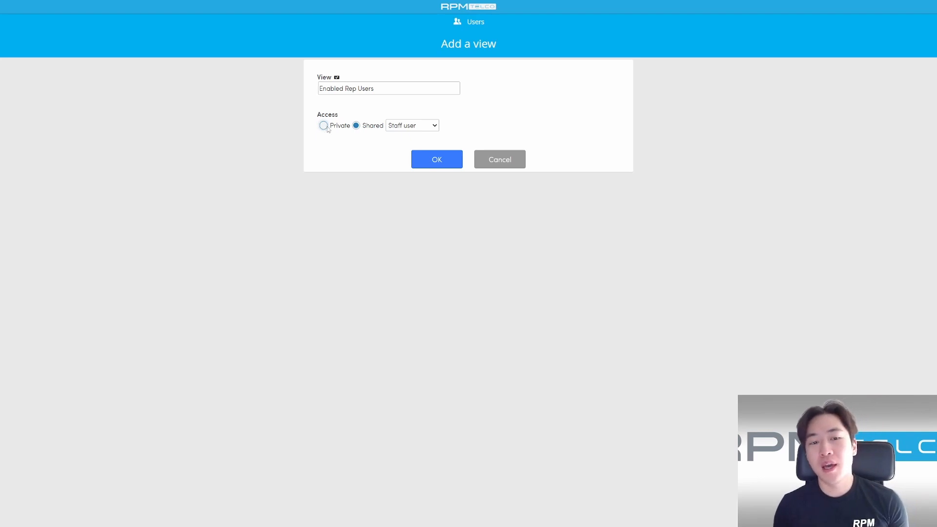
{"action": "left_click", "coordinate": [405, 129]}
{"action": "left_click", "coordinate": [405, 129]}
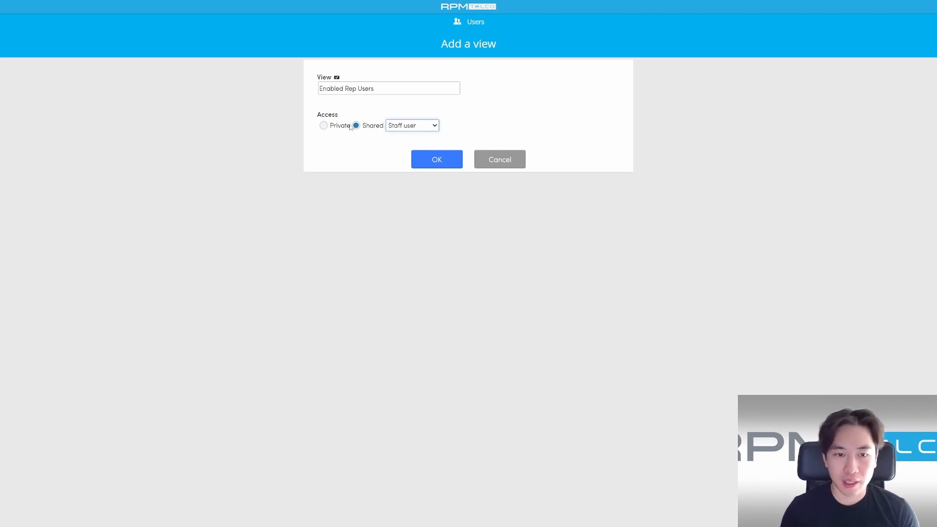
{"action": "left_click", "coordinate": [431, 161]}
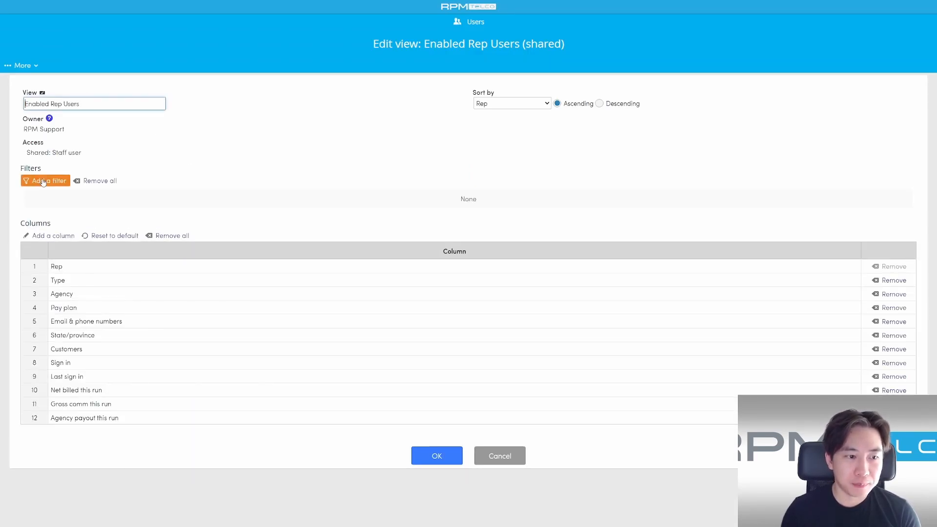
Add a filter to the view that limits Sign in to Enabled
{"action": "left_click", "coordinate": [32, 182]}
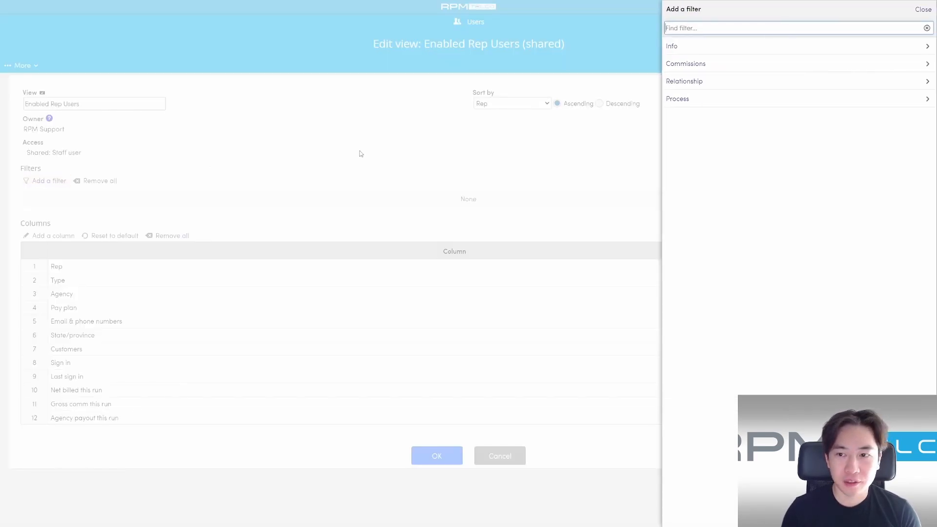
{"action": "left_click", "coordinate": [676, 46]}
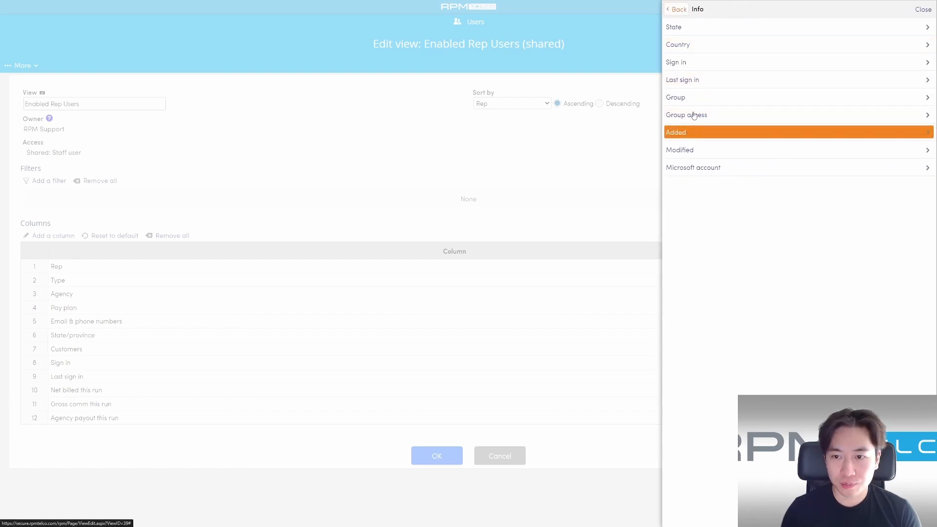
{"action": "left_click", "coordinate": [694, 65]}
{"action": "left_click", "coordinate": [674, 74]}
{"action": "left_click", "coordinate": [804, 118]}
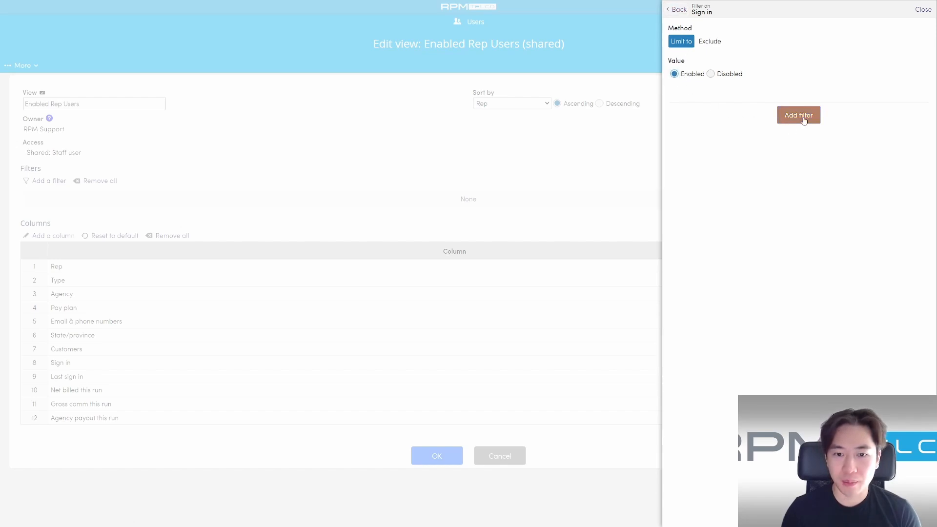
Search the view's filters for "Sign", add the Sign in filter limited to Enabled, and save the Enabled Rep Users view
{"action": "left_click", "coordinate": [680, 15]}
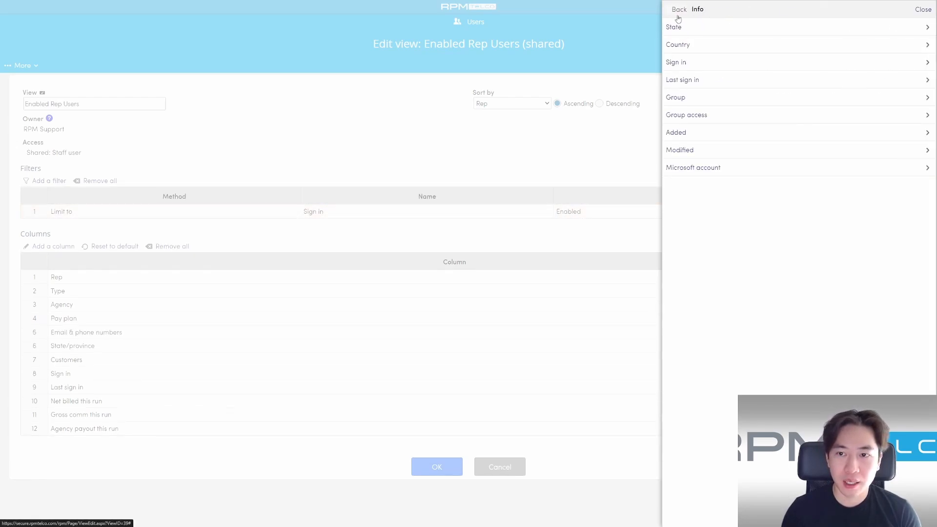
{"action": "left_click", "coordinate": [679, 16]}
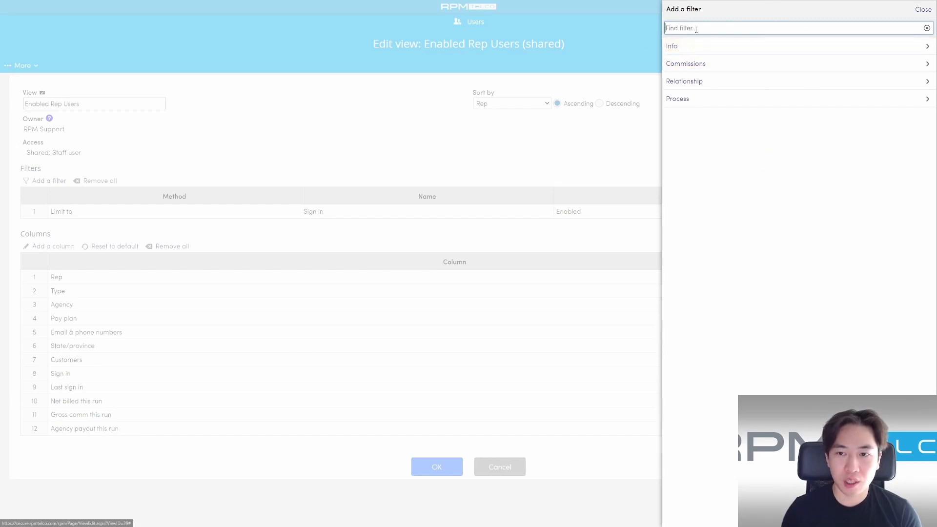
{"action": "type", "text": "Sign"}
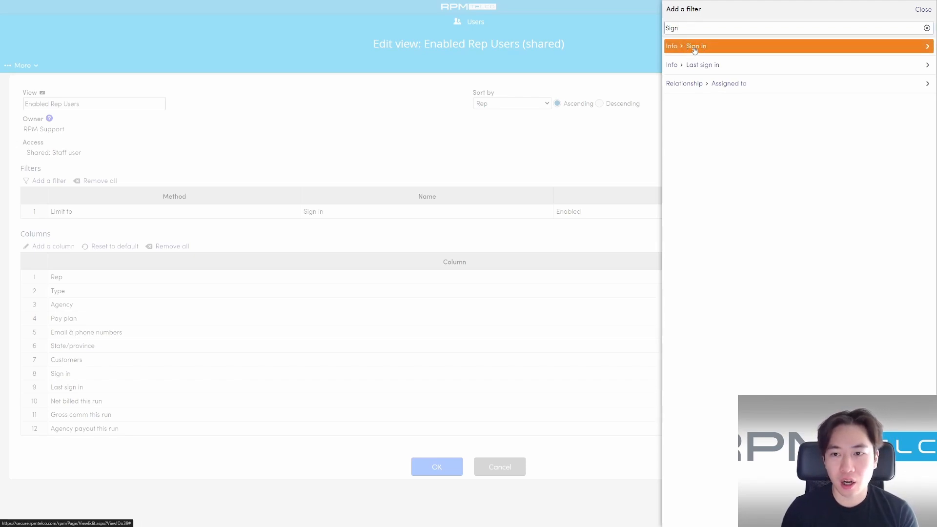
{"action": "left_click", "coordinate": [693, 47]}
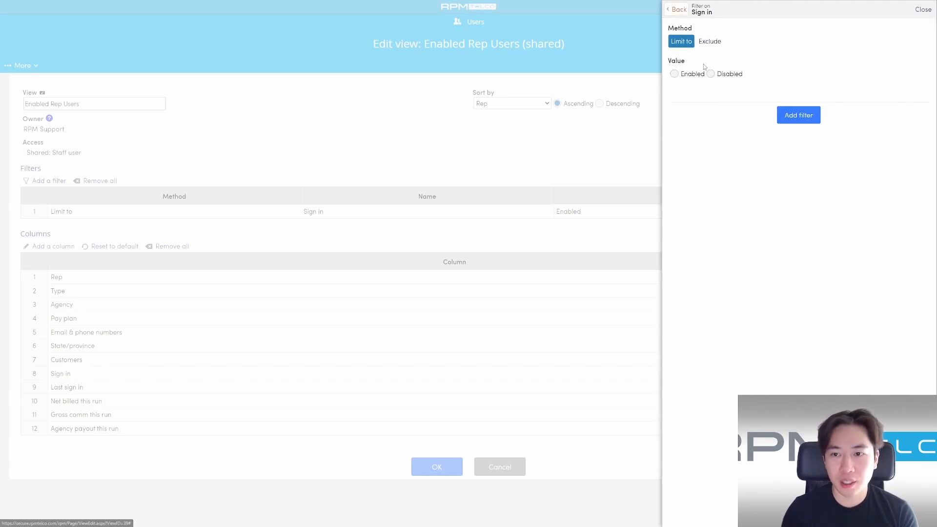
{"action": "left_click", "coordinate": [675, 74]}
{"action": "left_click", "coordinate": [799, 115]}
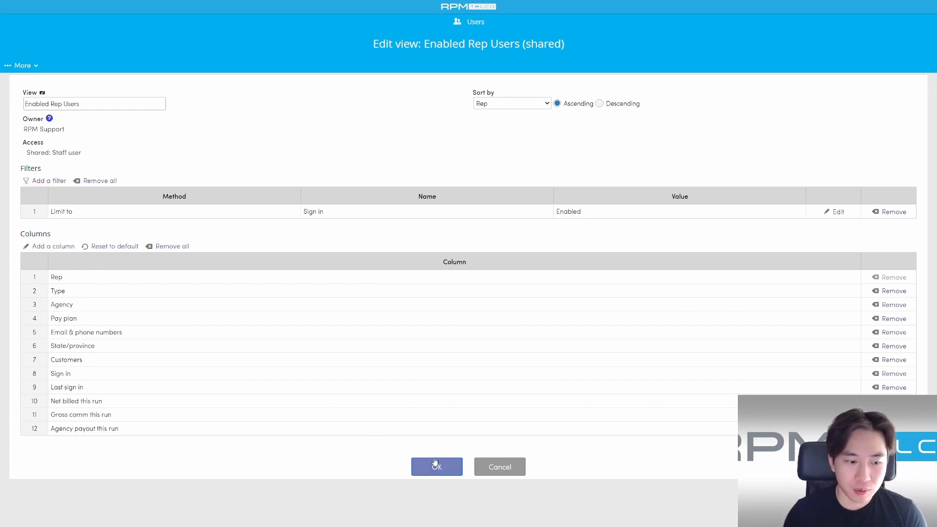
{"action": "left_click", "coordinate": [446, 471]}
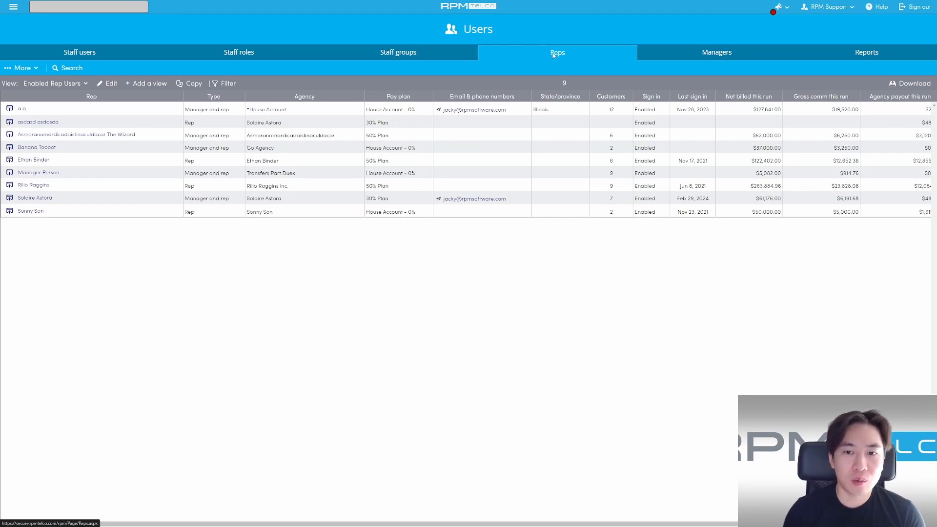
View the Reps and Managers lists, then the outgoing transfers under Commissions
{"action": "left_click", "coordinate": [19, 9]}
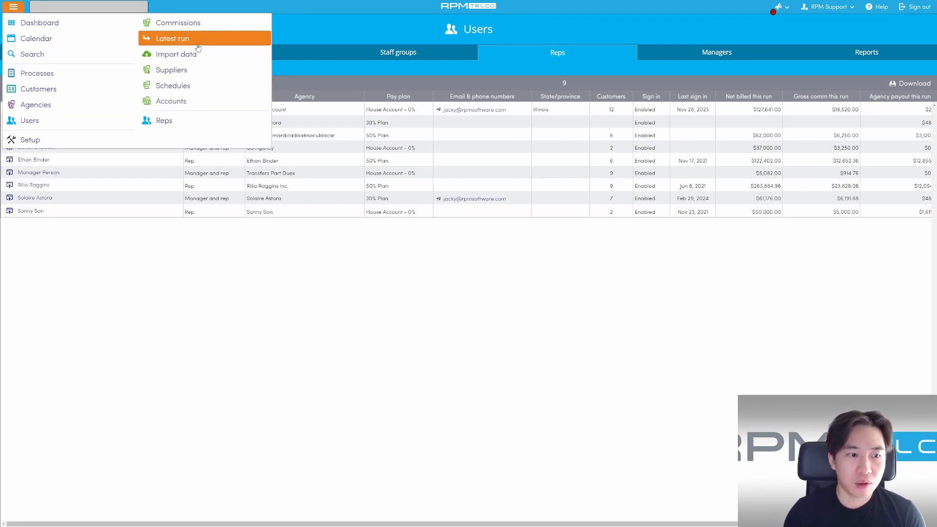
{"action": "left_click", "coordinate": [177, 124]}
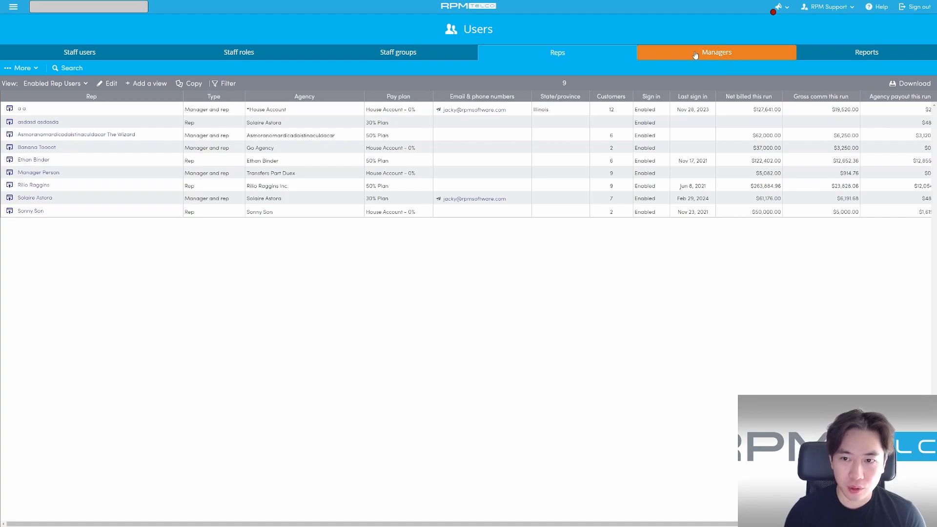
{"action": "left_click", "coordinate": [712, 51]}
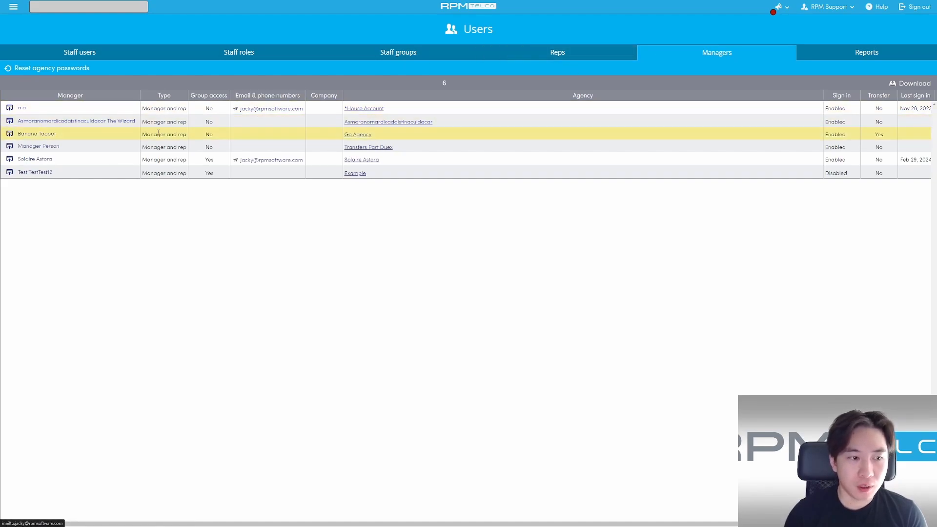
{"action": "left_click", "coordinate": [16, 9]}
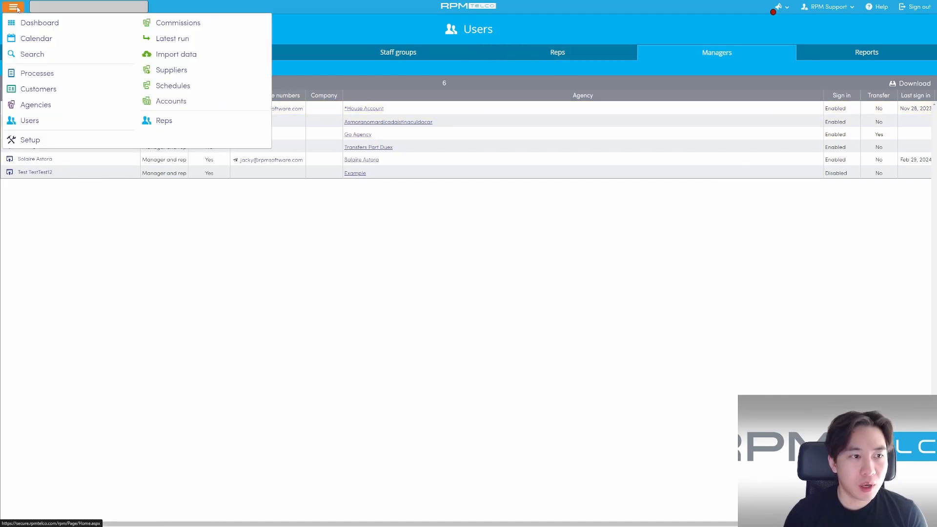
{"action": "left_click", "coordinate": [178, 24]}
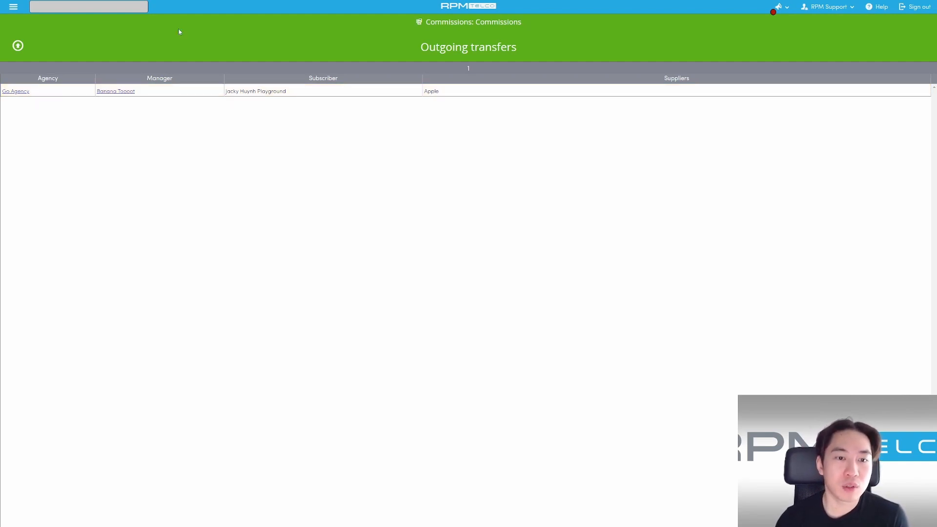
View the manager page of the agency on the 30% Plan, then return to the agency page
{"action": "left_click", "coordinate": [15, 10]}
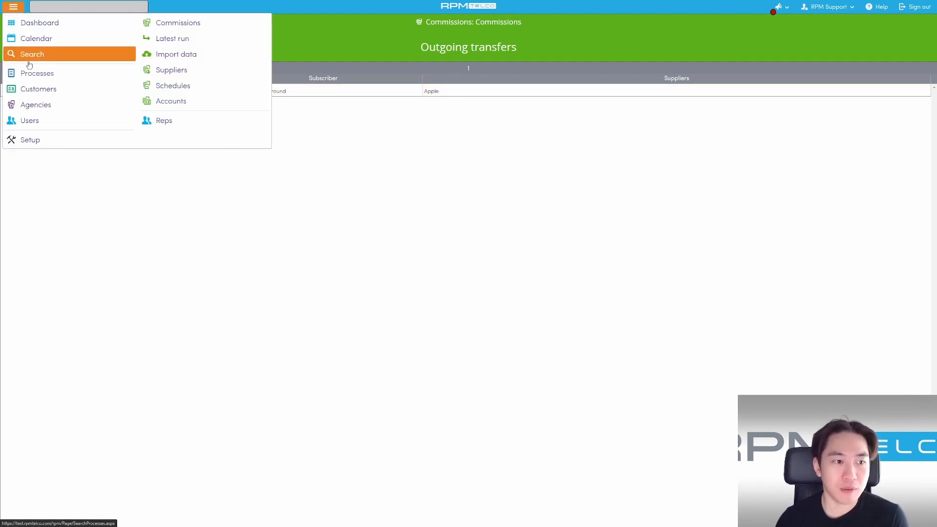
{"action": "left_click", "coordinate": [35, 108]}
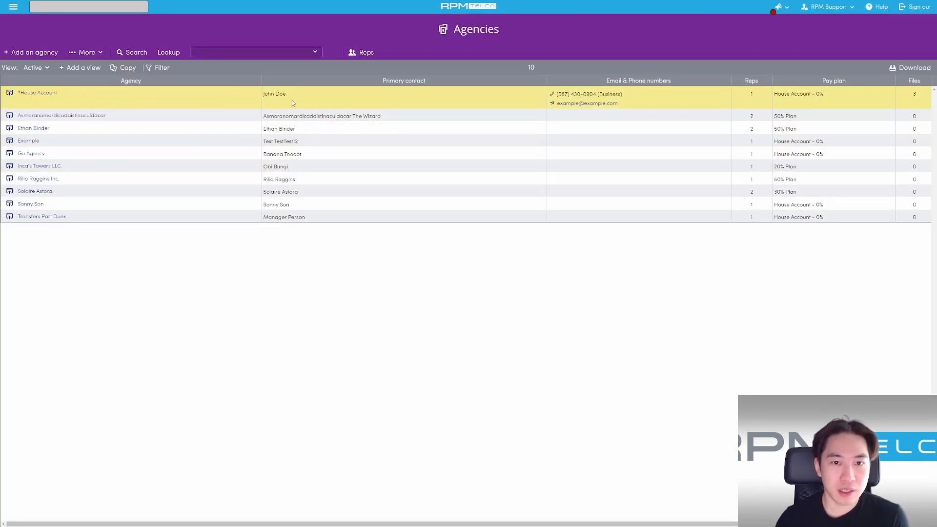
{"action": "left_click", "coordinate": [44, 192]}
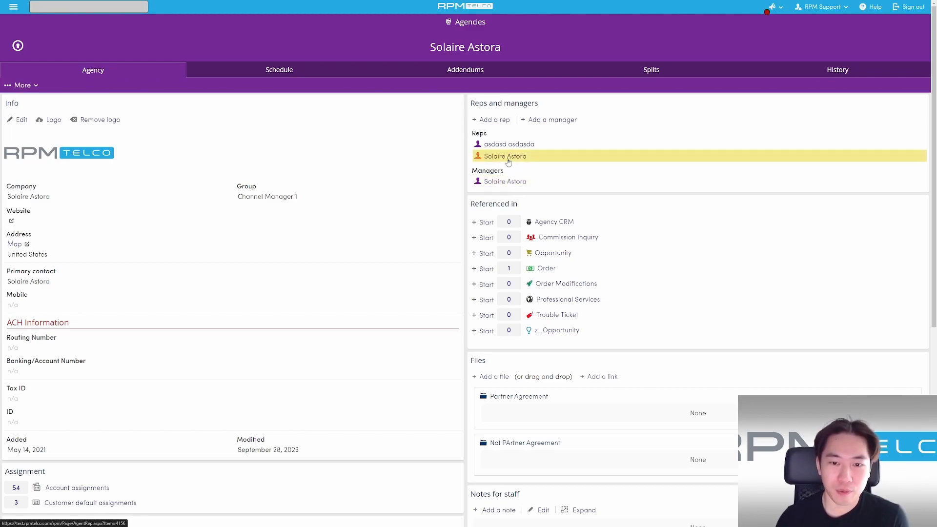
{"action": "left_click", "coordinate": [509, 182]}
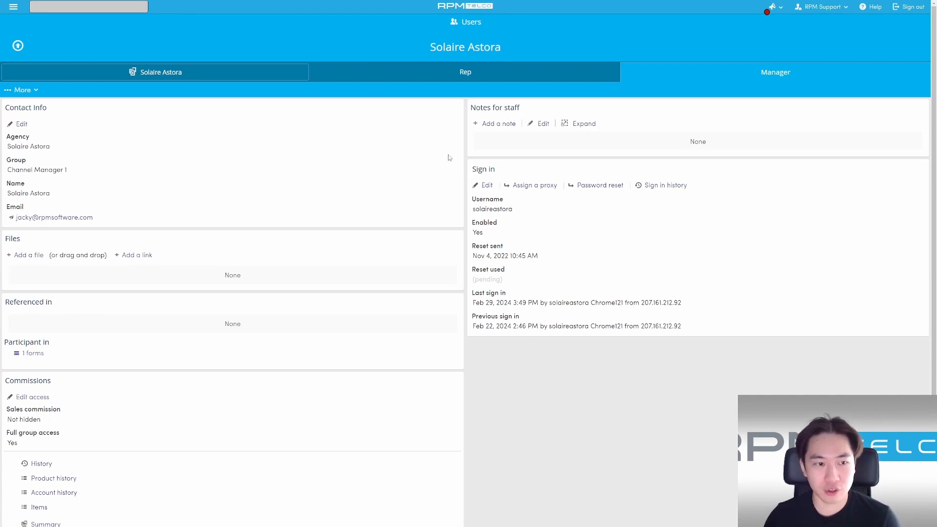
{"action": "left_click", "coordinate": [257, 77]}
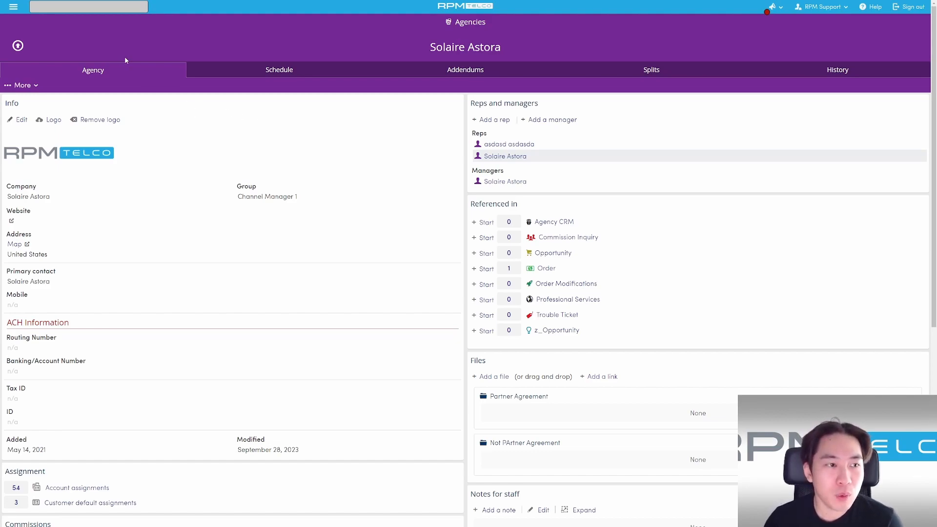
View the Imports & transfers setup of the 8x8 supplier
{"action": "left_click", "coordinate": [14, 11]}
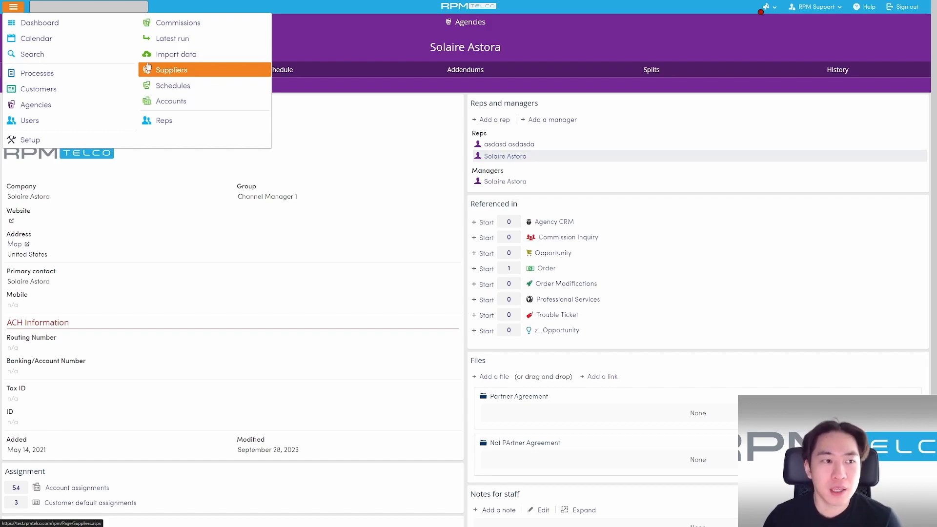
{"action": "left_click", "coordinate": [159, 75]}
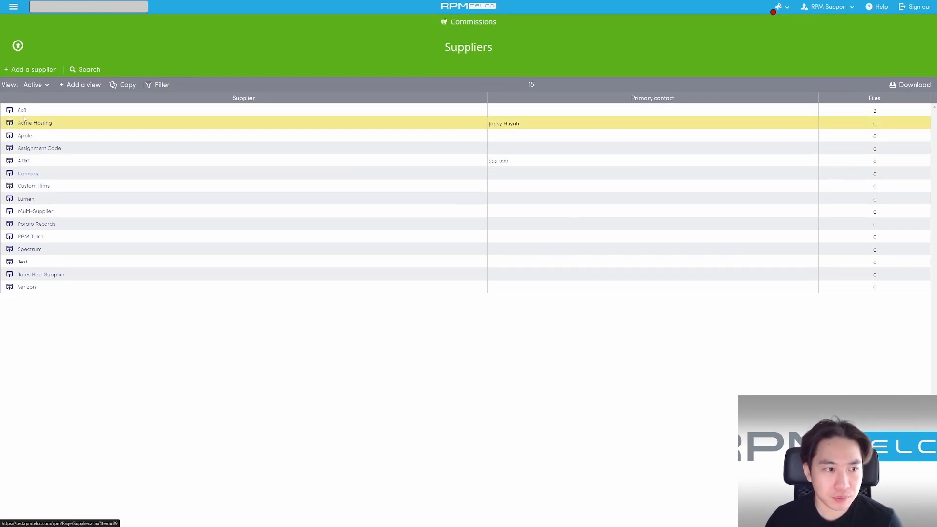
{"action": "left_click", "coordinate": [103, 110]}
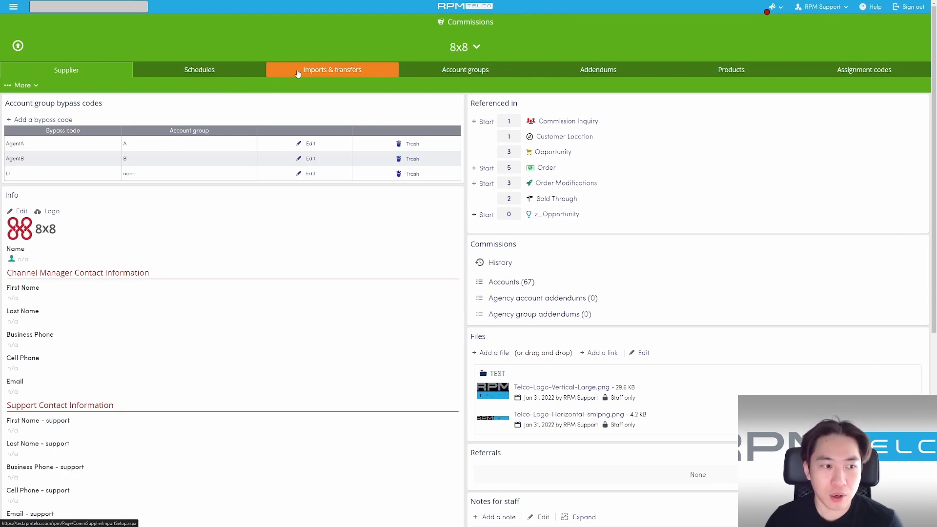
{"action": "left_click", "coordinate": [298, 74]}
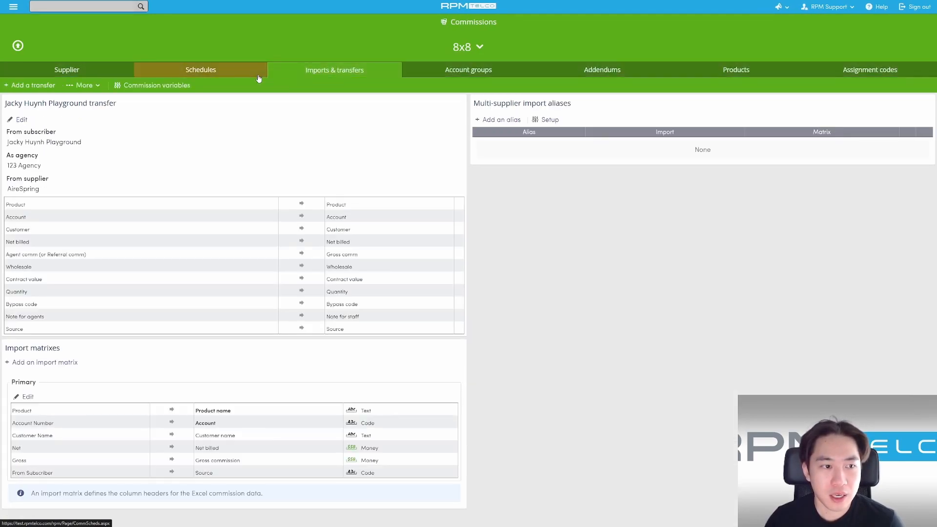
Start adding a transfer to 8x8 with a new sign in, enter the manager's username, and cancel without adding it
{"action": "left_click", "coordinate": [40, 88]}
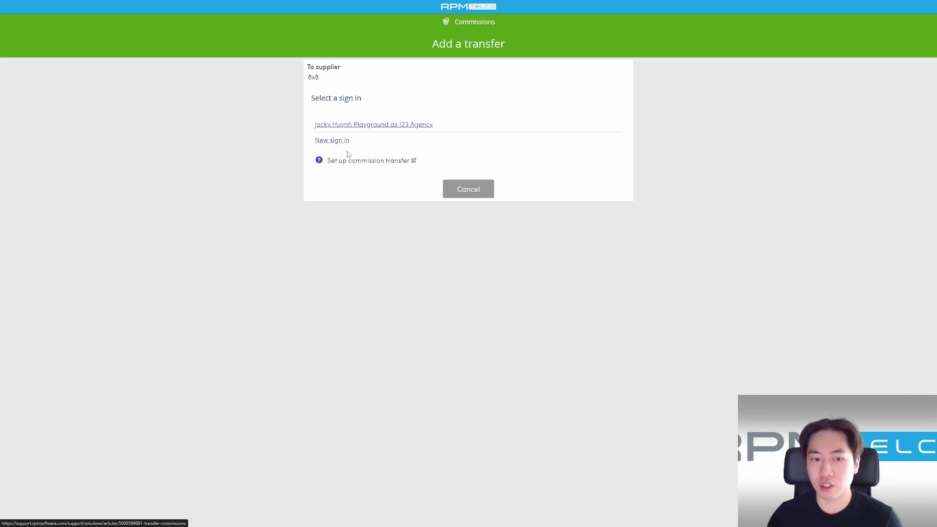
{"action": "left_click", "coordinate": [324, 141]}
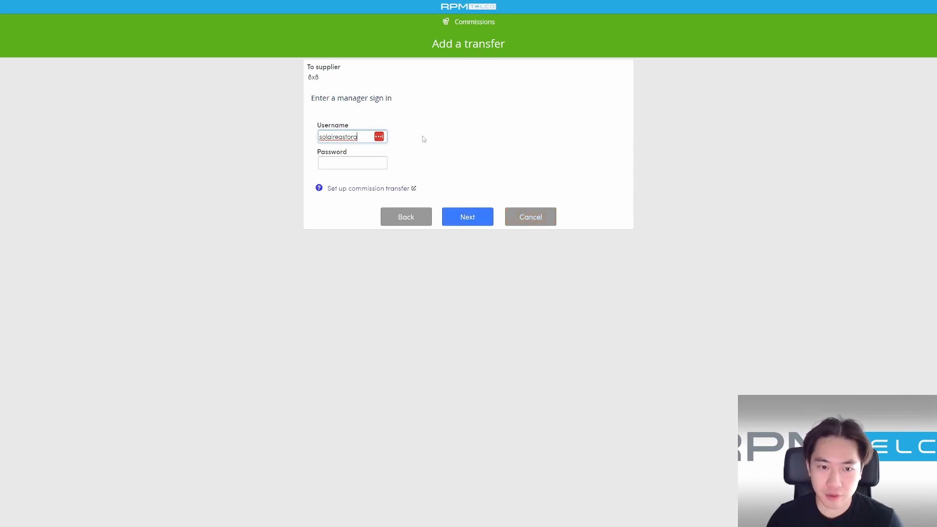
{"action": "left_click", "coordinate": [534, 214]}
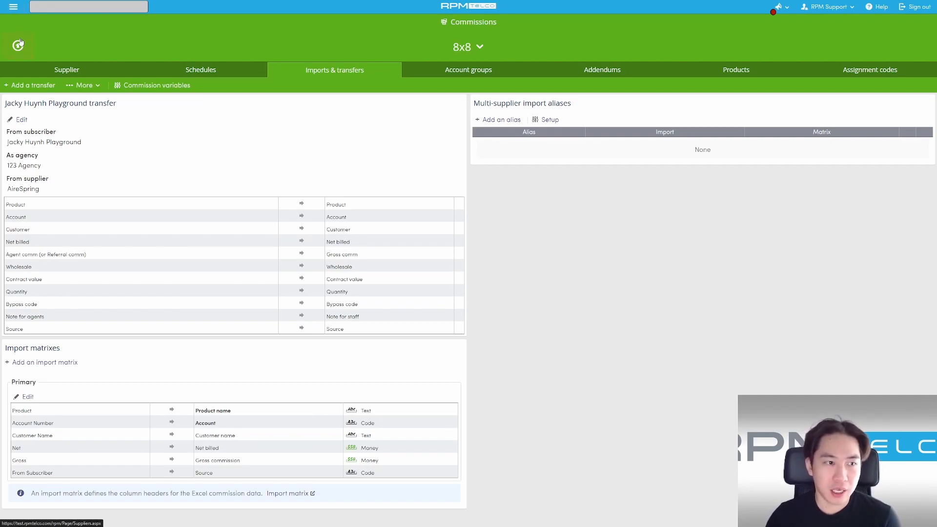
Return to the agency on the 30% Plan and view its manager's page
{"action": "left_click", "coordinate": [18, 10]}
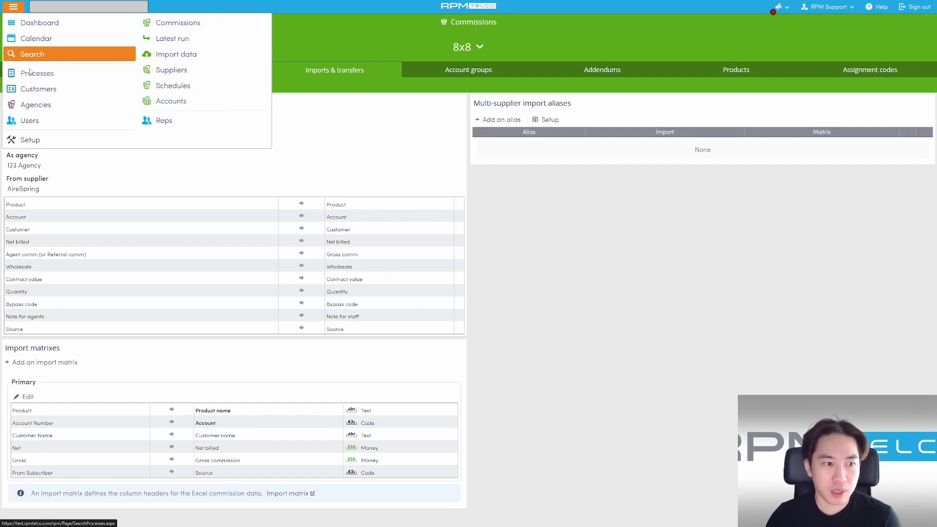
{"action": "left_click", "coordinate": [31, 110]}
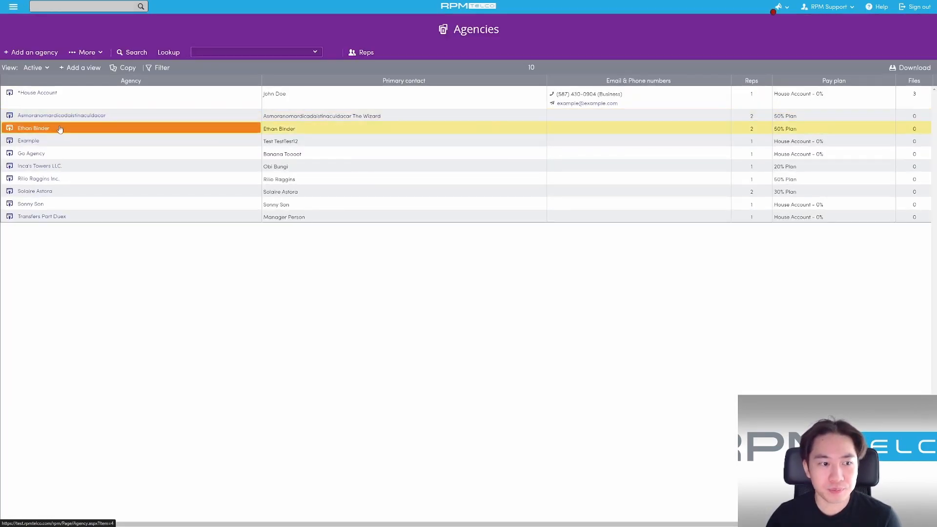
{"action": "left_click", "coordinate": [38, 195]}
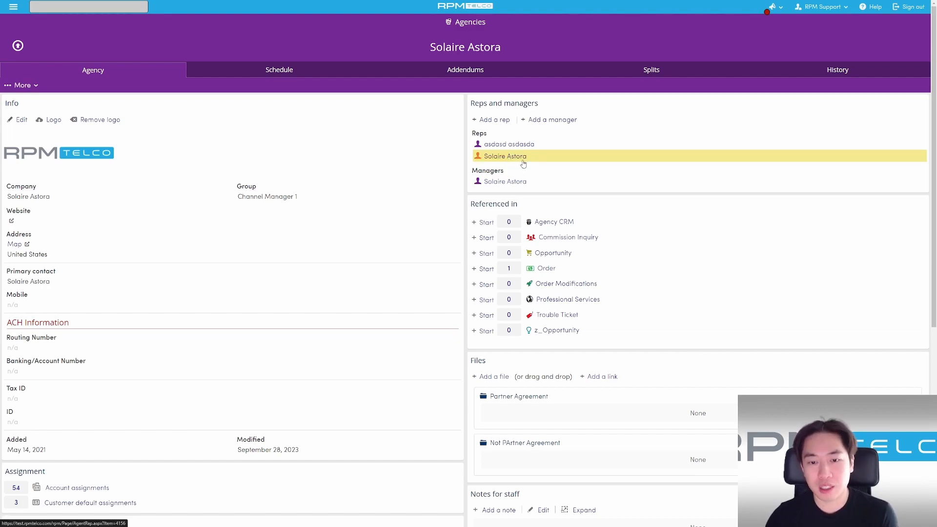
{"action": "left_click", "coordinate": [492, 182]}
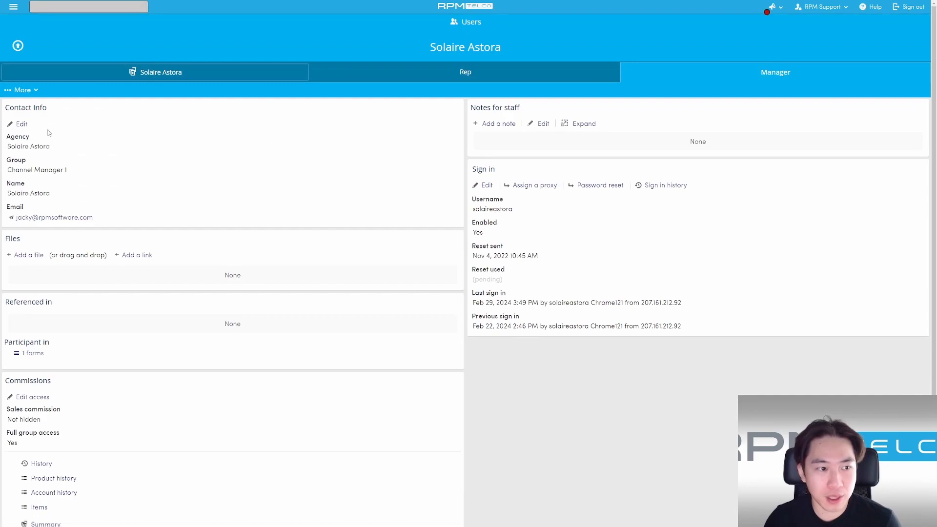
View the edit form for the manager's contact info without saving changes, then go back to the agency page
{"action": "left_click", "coordinate": [20, 124]}
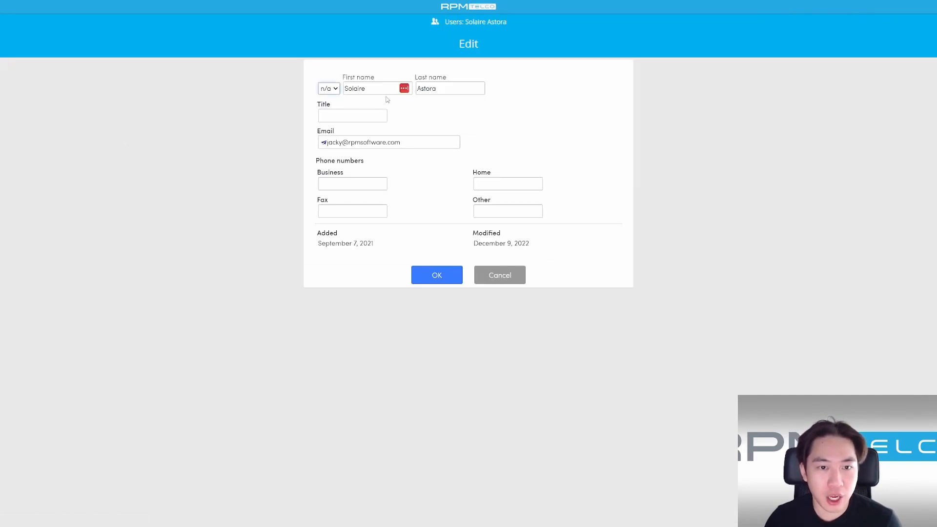
{"action": "left_click", "coordinate": [514, 275]}
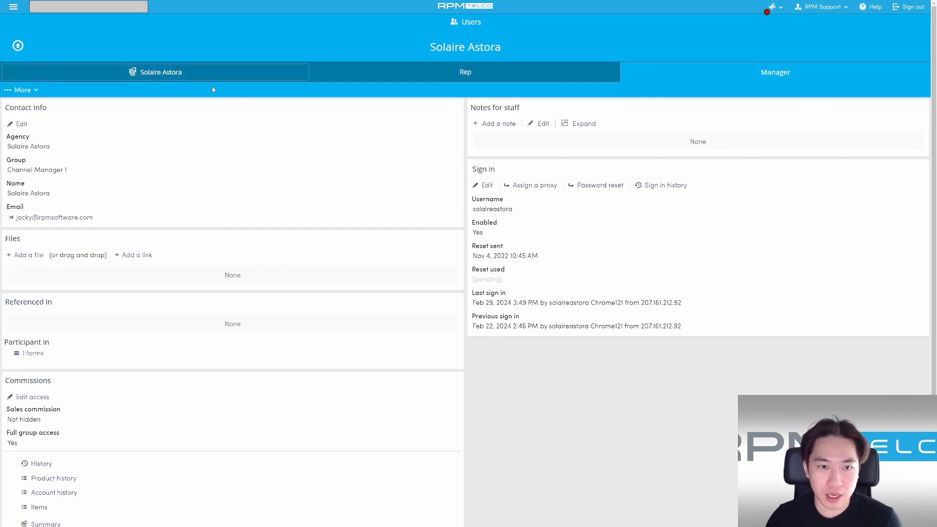
{"action": "left_click", "coordinate": [110, 72]}
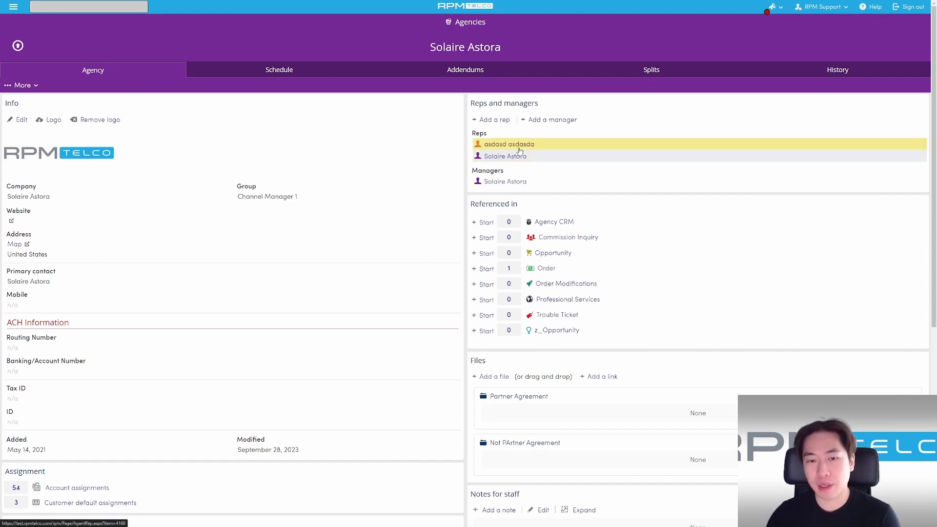
Start adding a manager to the agency with their first and last name, not also a rep and with sales commission not hidden
{"action": "left_click", "coordinate": [555, 125]}
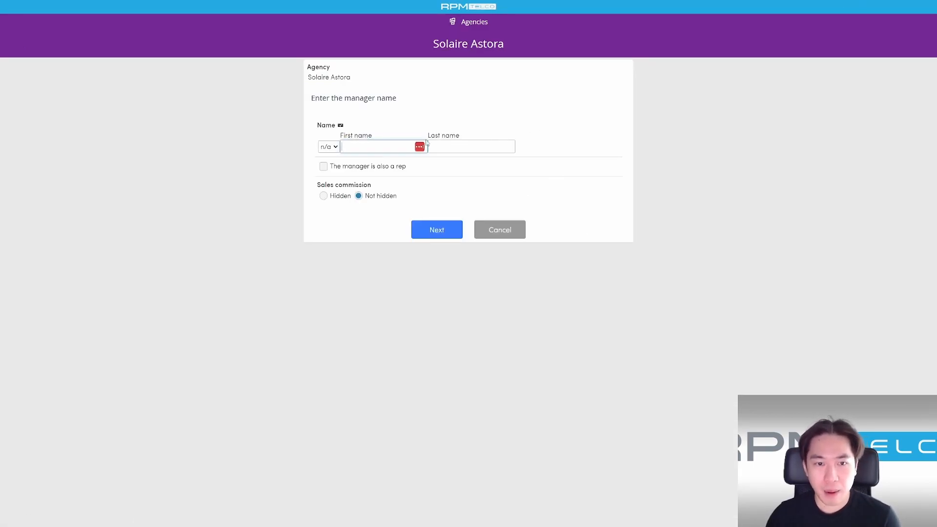
{"action": "type", "text": "Sol"}
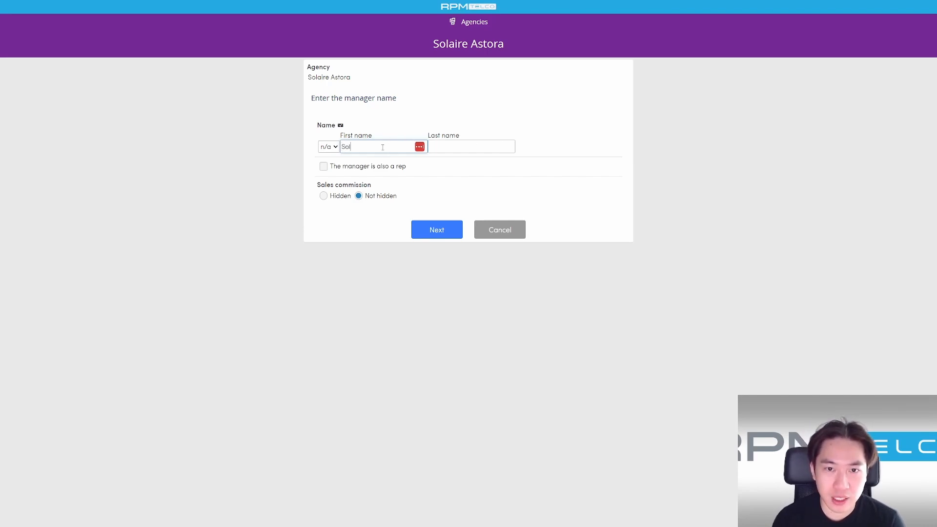
{"action": "type", "text": "aire"}
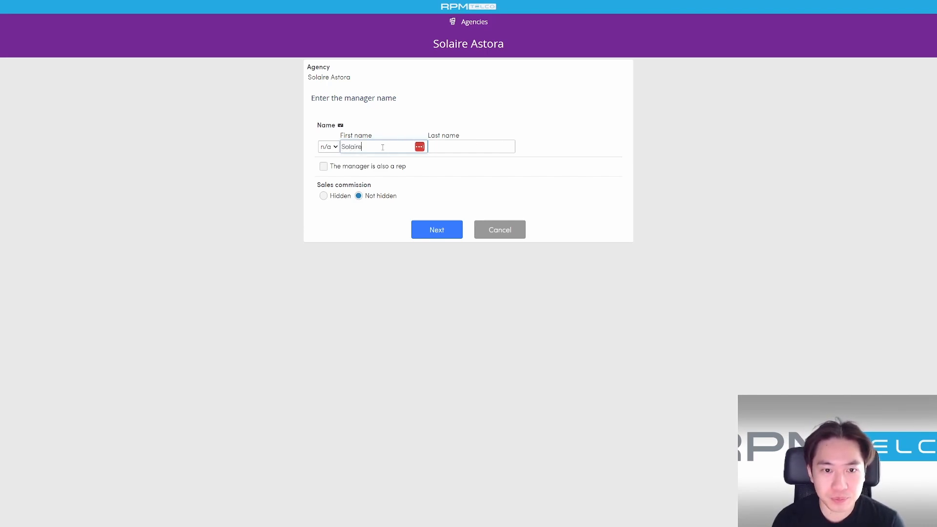
{"action": "type", "text": "Astora"}
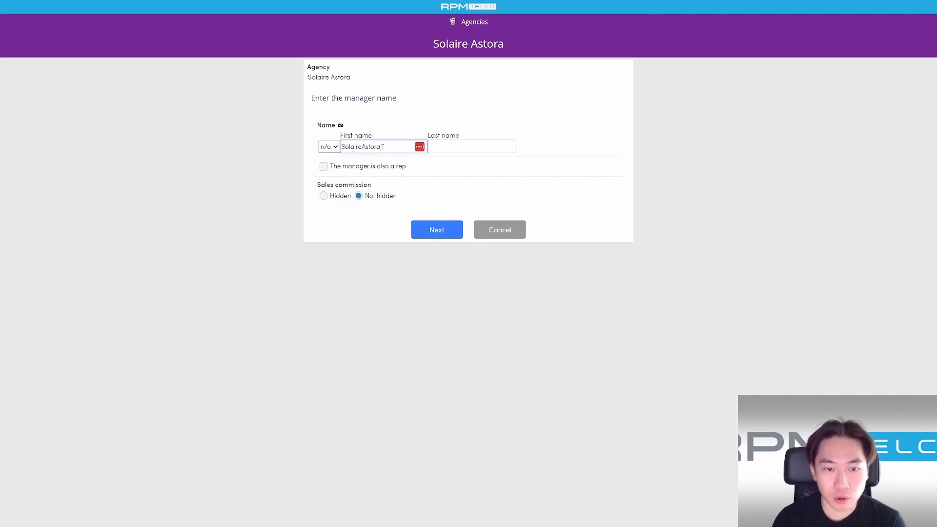
{"action": "left_click", "coordinate": [458, 150]}
{"action": "type", "text": "Manager"}
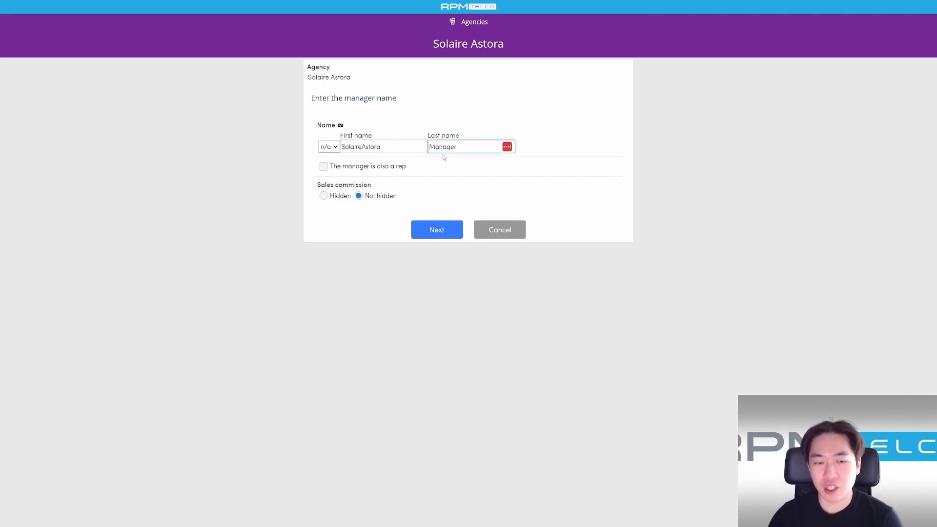
{"action": "left_click", "coordinate": [384, 166]}
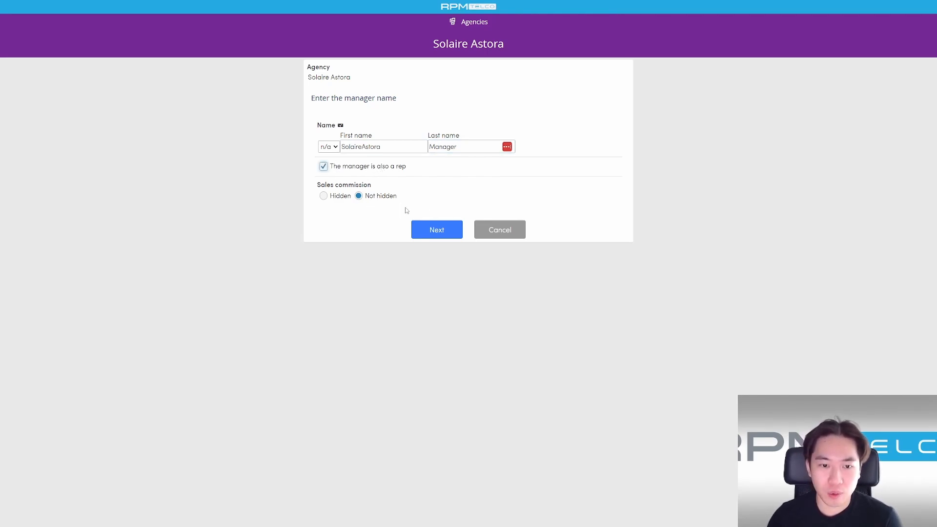
{"action": "left_click", "coordinate": [357, 166]}
{"action": "left_click", "coordinate": [434, 230]}
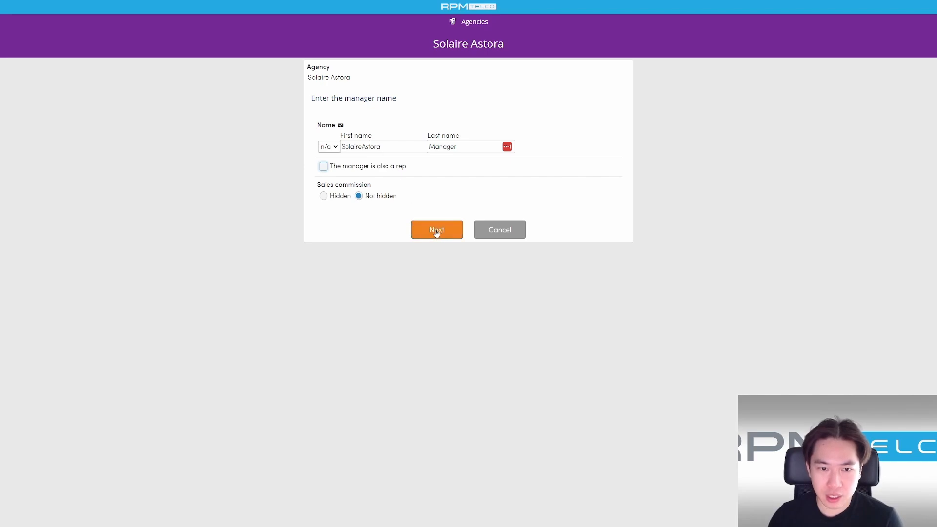
{"action": "left_click", "coordinate": [434, 230]}
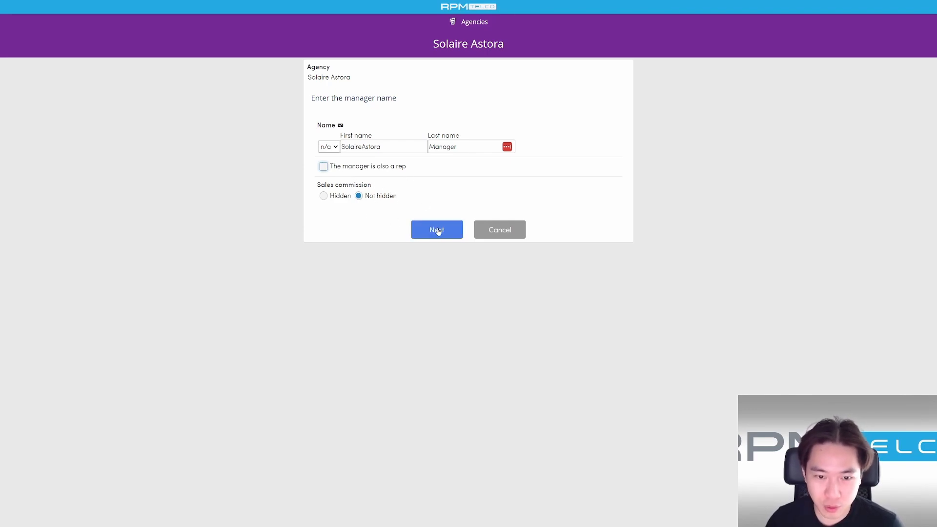
{"action": "left_click", "coordinate": [438, 231]}
Choose a manual password for the new manager's sign in, finish adding the manager, and return to the agency page
{"action": "left_click", "coordinate": [367, 179]}
{"action": "left_click", "coordinate": [367, 197]}
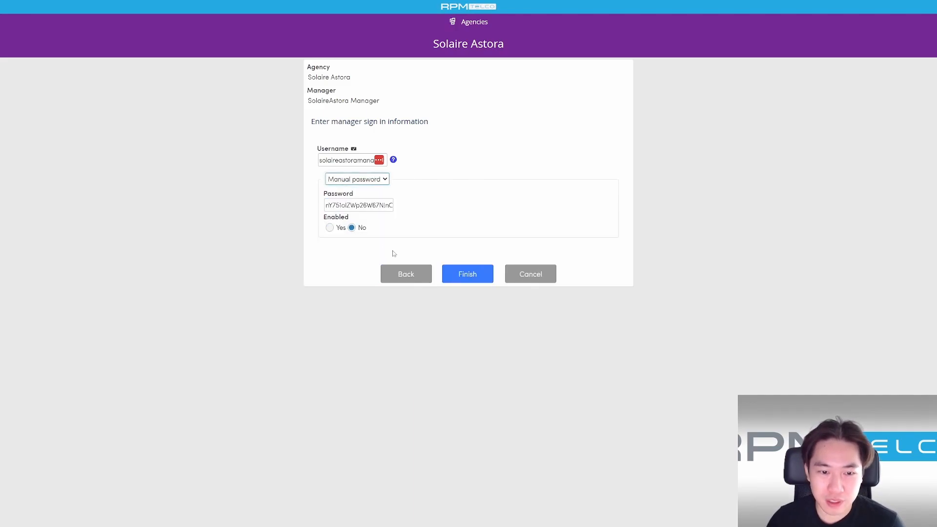
{"action": "left_click", "coordinate": [464, 274]}
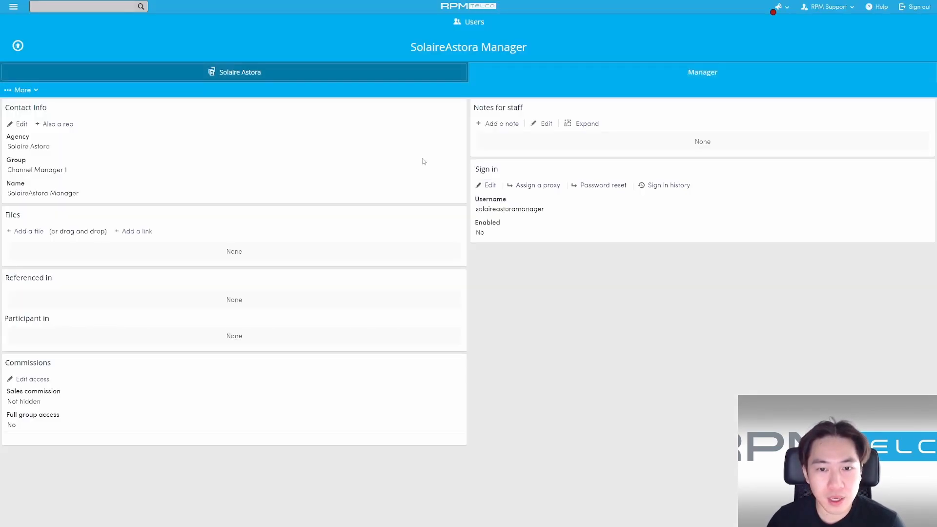
{"action": "left_click", "coordinate": [333, 71]}
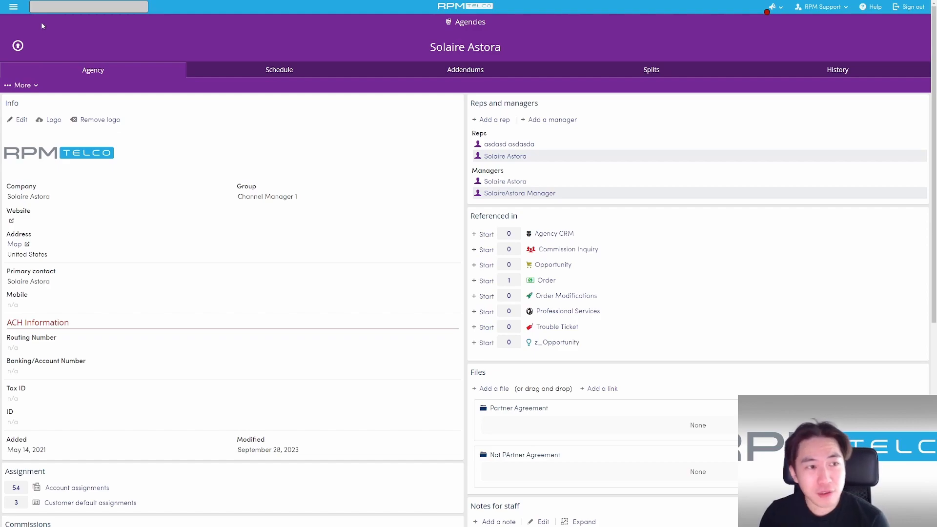
Open the 8x8 supplier's existing transfer for editing and set its From supplier to 8x8
{"action": "left_click", "coordinate": [12, 10]}
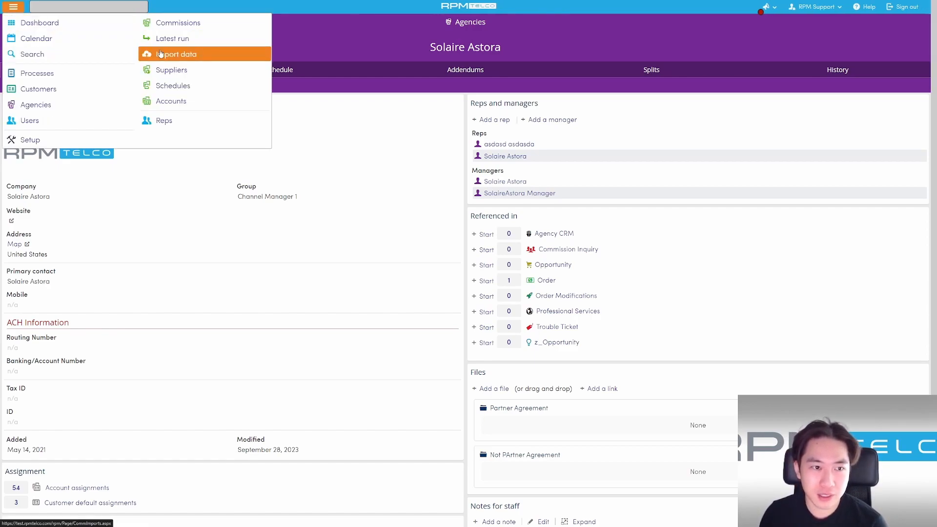
{"action": "left_click", "coordinate": [169, 74]}
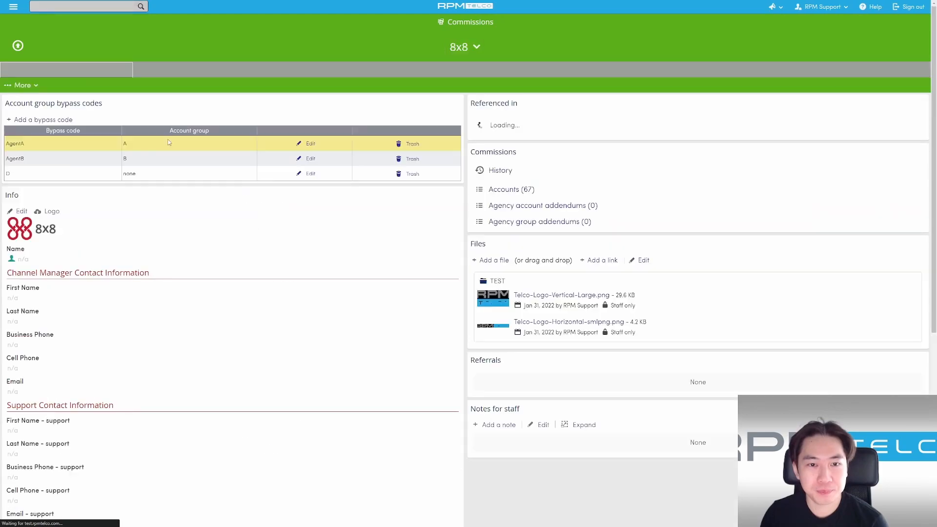
{"action": "left_click", "coordinate": [314, 74]}
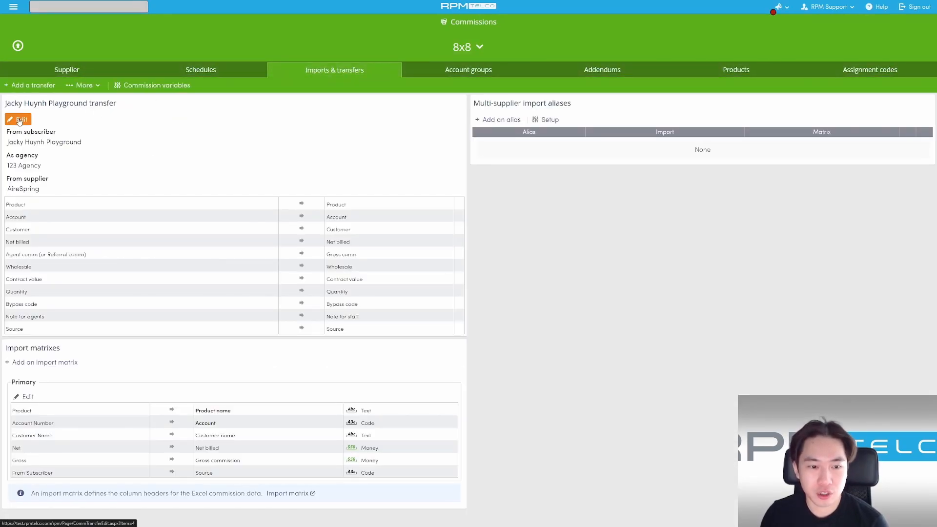
{"action": "left_click", "coordinate": [20, 120]}
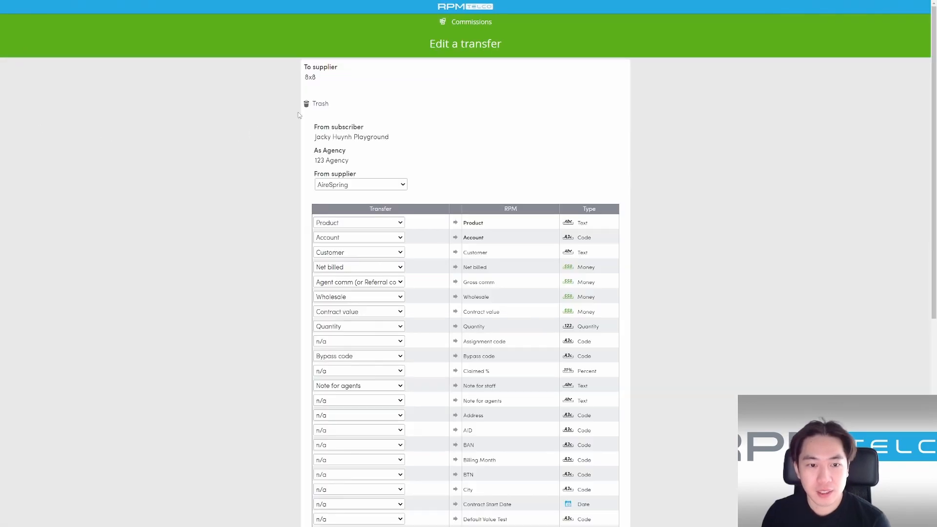
{"action": "left_click", "coordinate": [331, 186]}
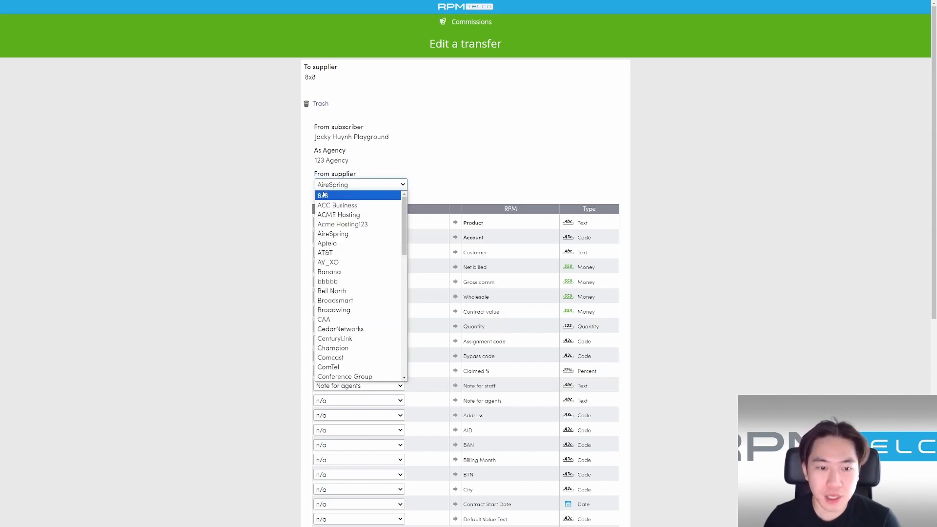
{"action": "left_click", "coordinate": [324, 196]}
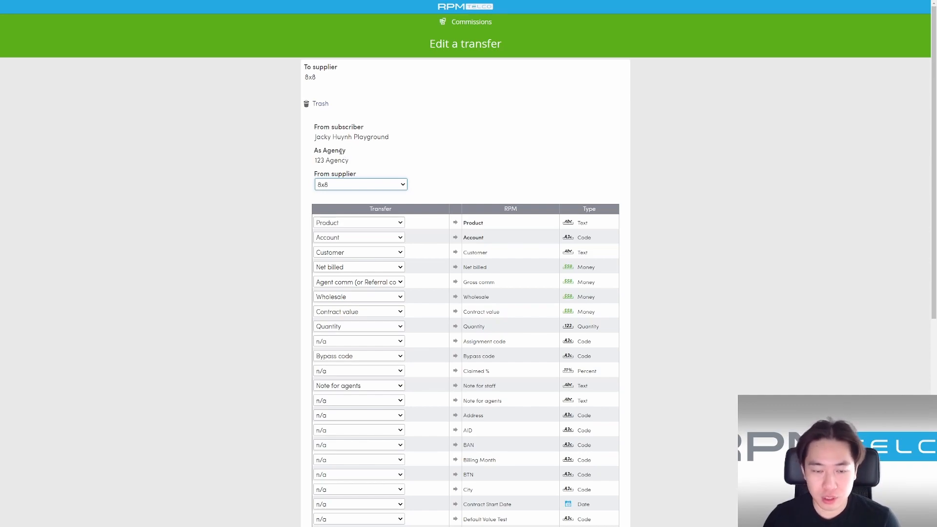
Examine which suppliers can be chosen as the transfer's From supplier, keeping 8x8 selected
{"action": "left_click", "coordinate": [352, 185]}
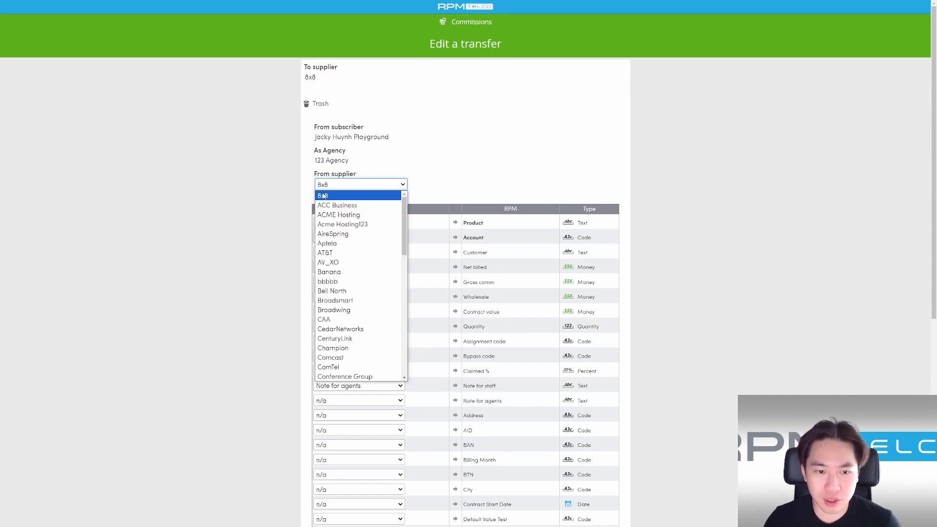
{"action": "left_click", "coordinate": [331, 174]}
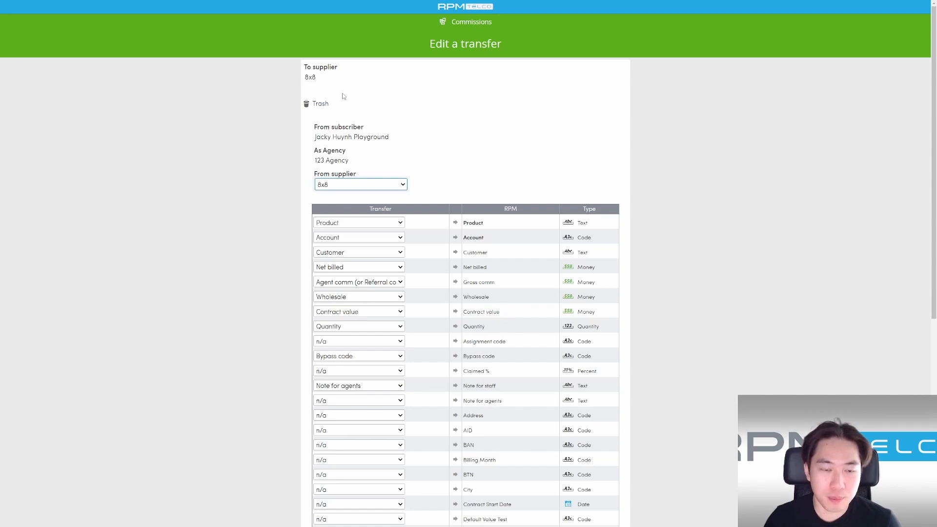
{"action": "left_click", "coordinate": [331, 186]}
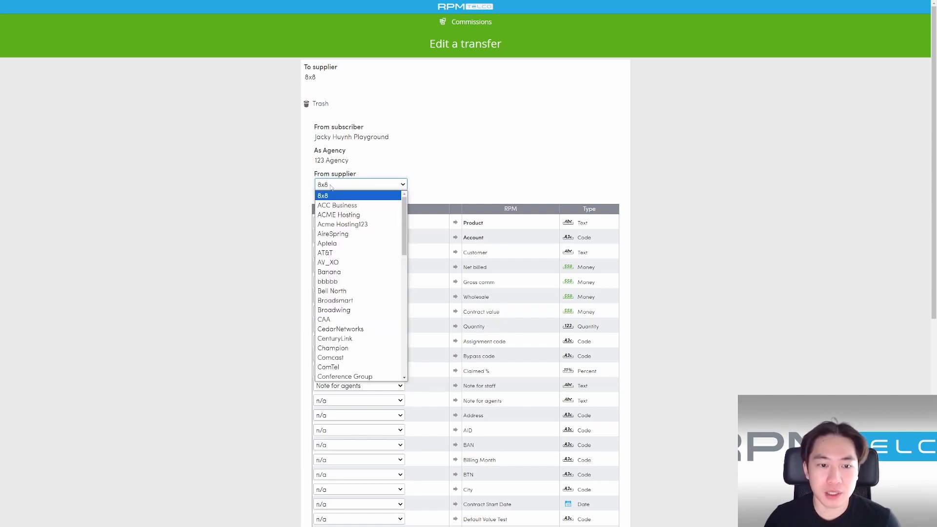
{"action": "scroll", "coordinate": [382, 210], "scroll_direction": "down", "scroll_amount": 2}
{"action": "left_click", "coordinate": [434, 135]}
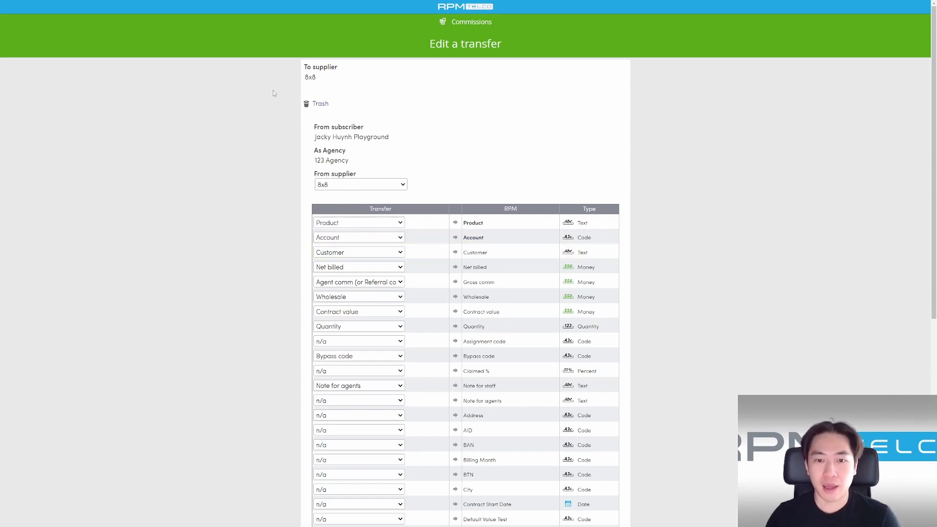
{"action": "left_click", "coordinate": [335, 188]}
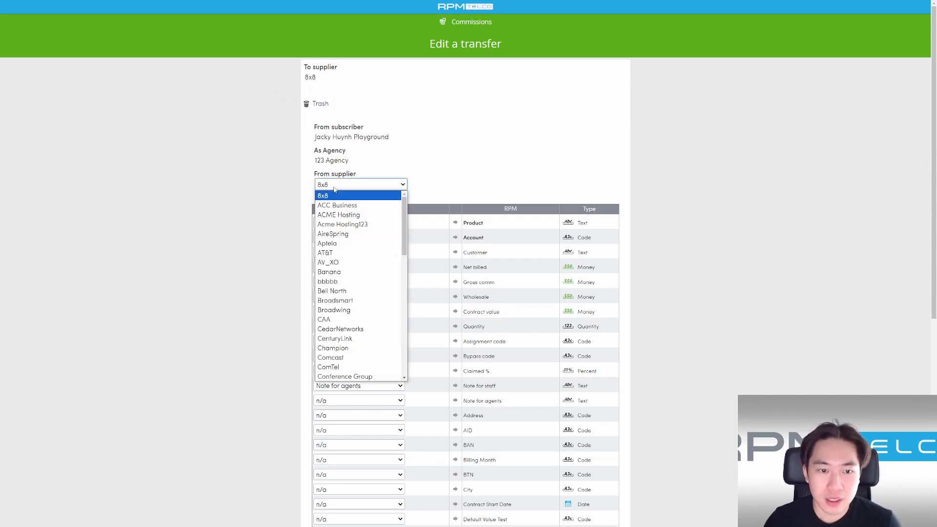
{"action": "scroll", "coordinate": [349, 244], "scroll_direction": "down", "scroll_amount": 2}
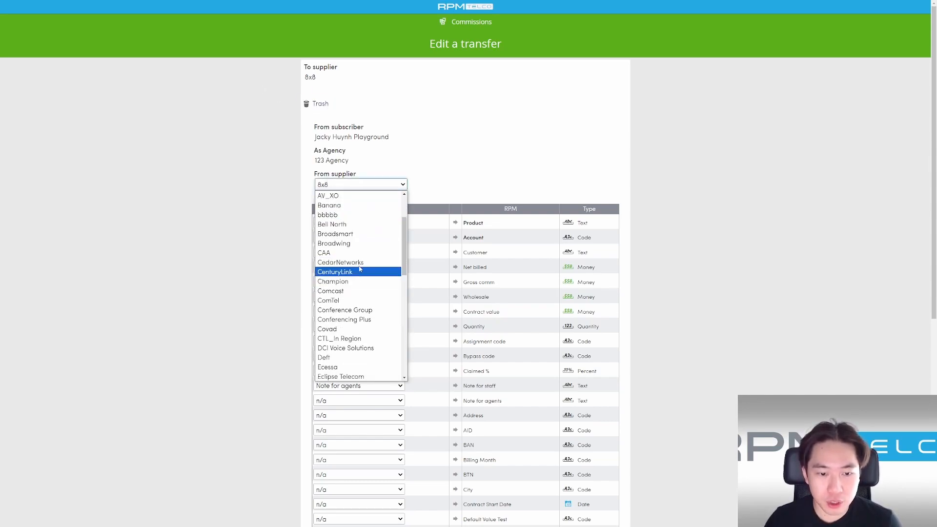
{"action": "left_click", "coordinate": [468, 102]}
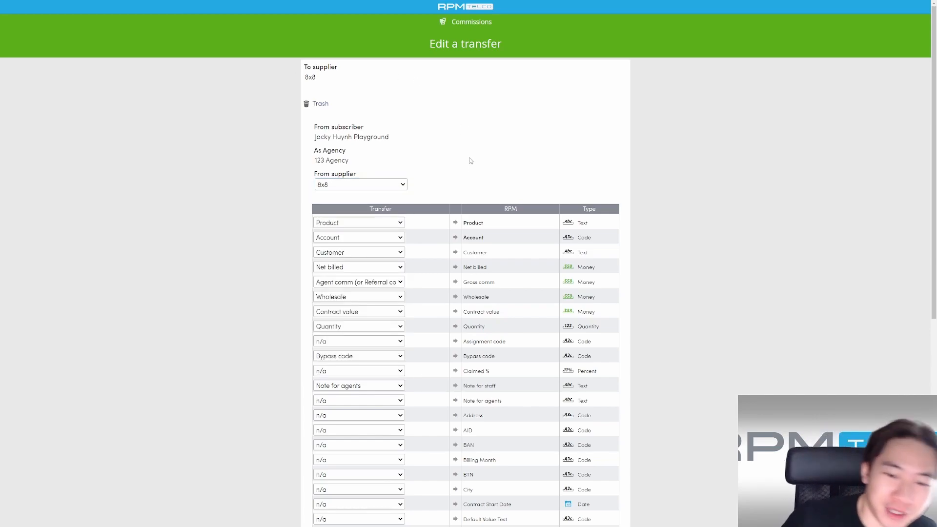
Review the transfer's field mappings, the choices available for BAN, and the subscriber's commission variables
{"action": "scroll", "coordinate": [456, 151], "scroll_direction": "down", "scroll_amount": 1}
{"action": "scroll", "coordinate": [413, 135], "scroll_direction": "down", "scroll_amount": 2}
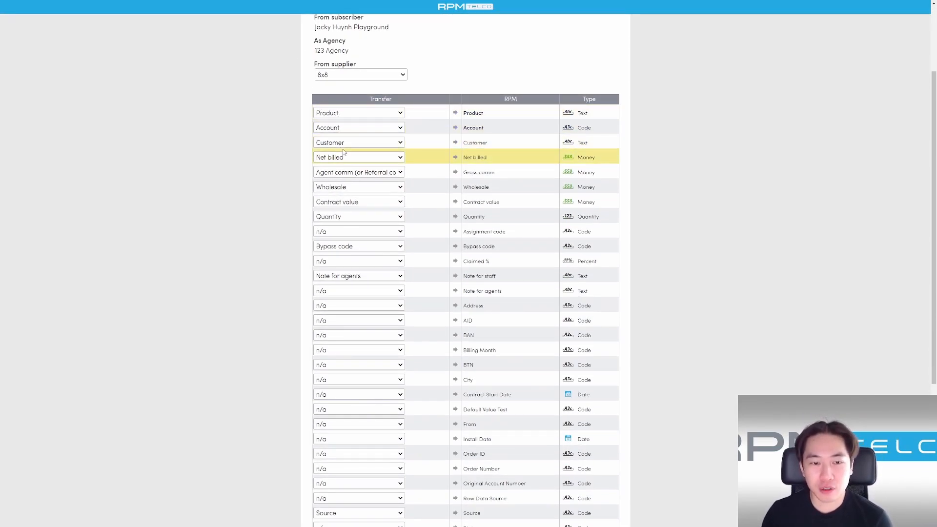
{"action": "scroll", "coordinate": [381, 247], "scroll_direction": "down", "scroll_amount": 2}
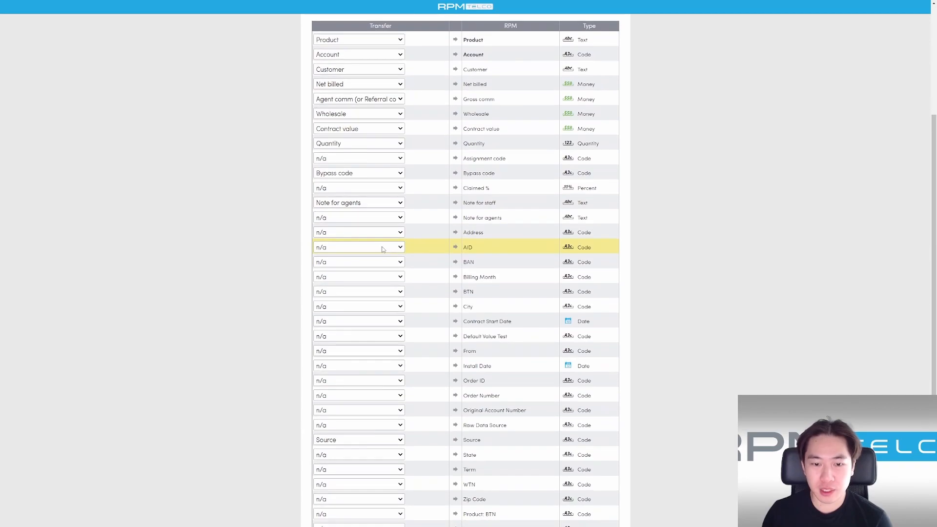
{"action": "left_click", "coordinate": [363, 265]}
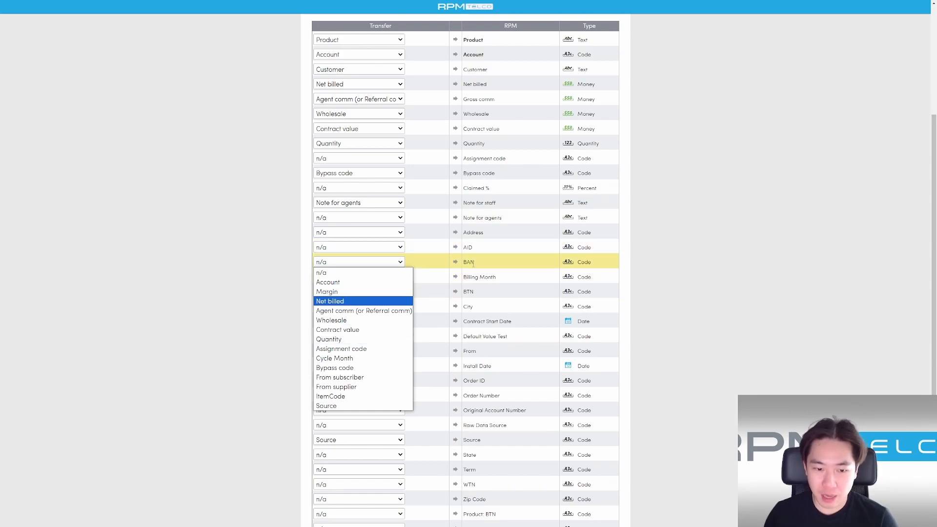
{"action": "left_click", "coordinate": [239, 245]}
{"action": "scroll", "coordinate": [255, 247], "scroll_direction": "up", "scroll_amount": 2}
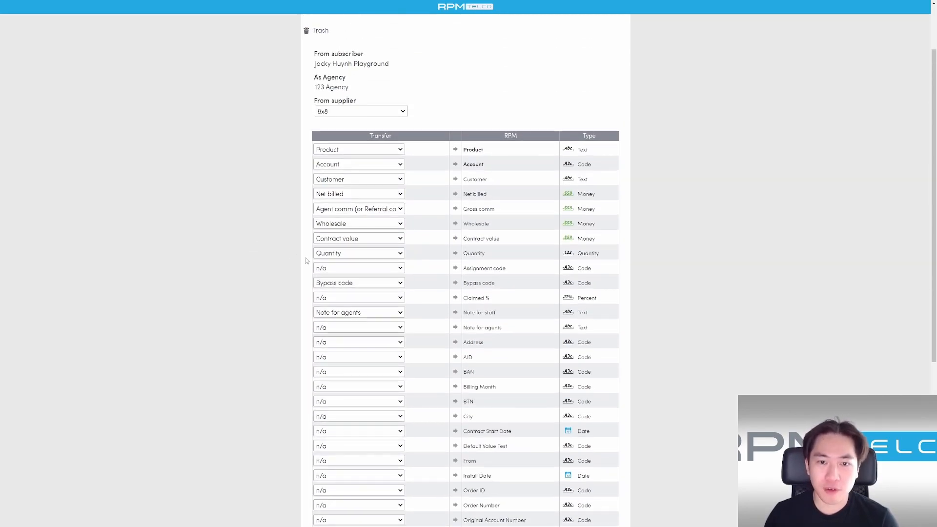
{"action": "scroll", "coordinate": [299, 257], "scroll_direction": "down", "scroll_amount": 5}
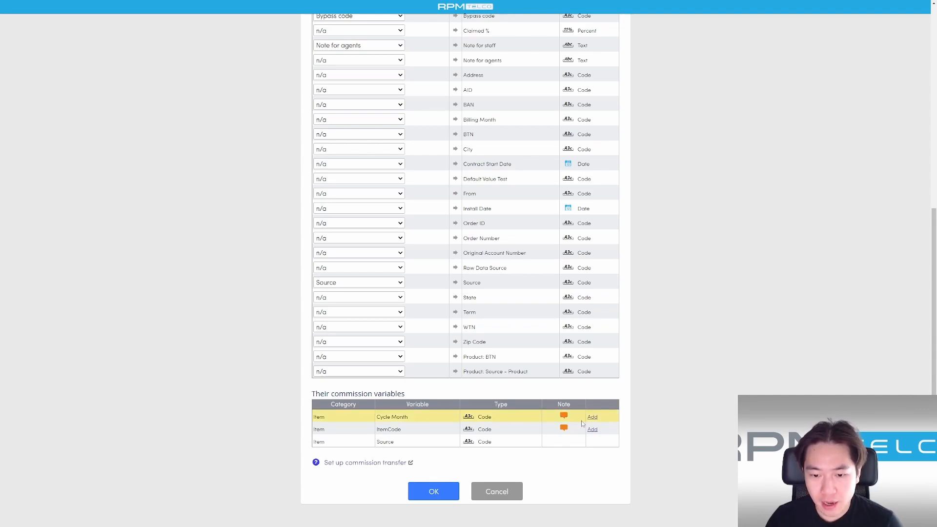
Add the subscriber's Cycle Month commission variable, map the Cycle Month transfer field to it, and save the transfer
{"action": "mouse_move", "coordinate": [563, 419]}
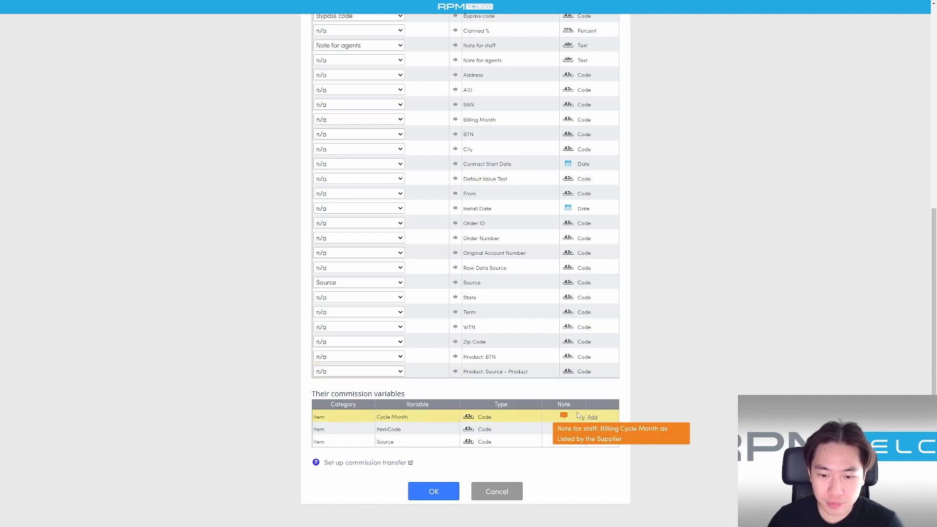
{"action": "left_click", "coordinate": [594, 417]}
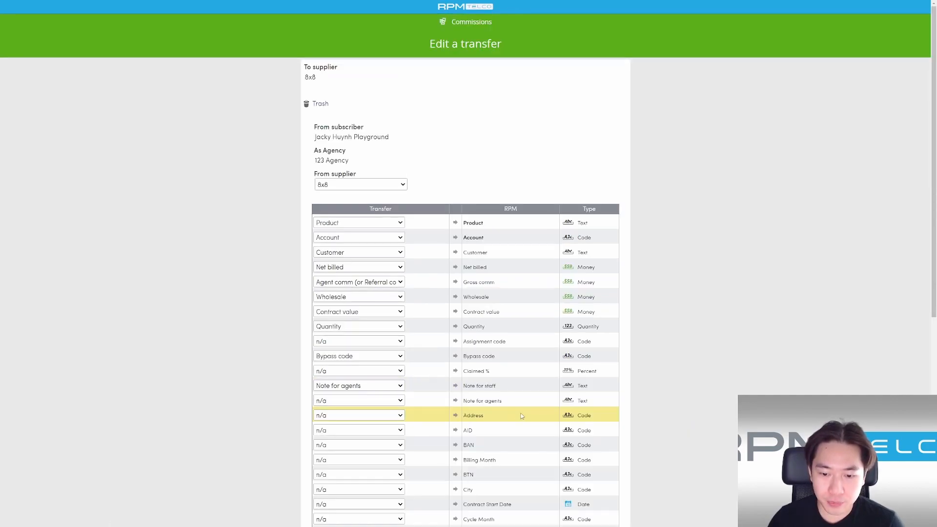
{"action": "scroll", "coordinate": [476, 350], "scroll_direction": "down", "scroll_amount": 5}
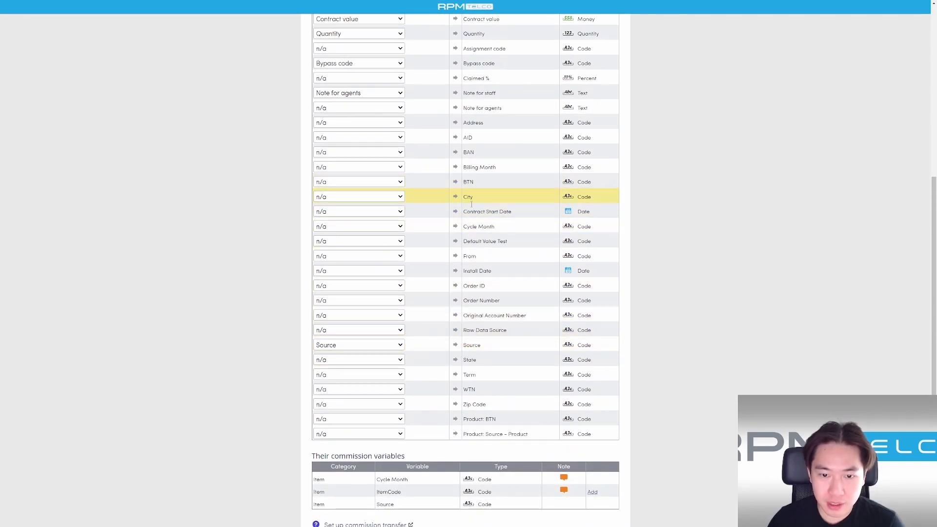
{"action": "scroll", "coordinate": [489, 432], "scroll_direction": "up", "scroll_amount": 2}
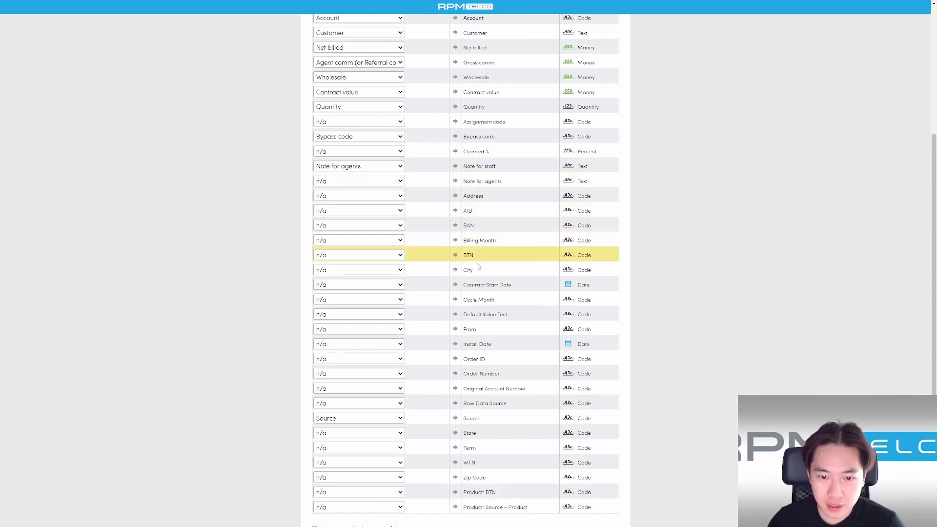
{"action": "left_click", "coordinate": [383, 301]}
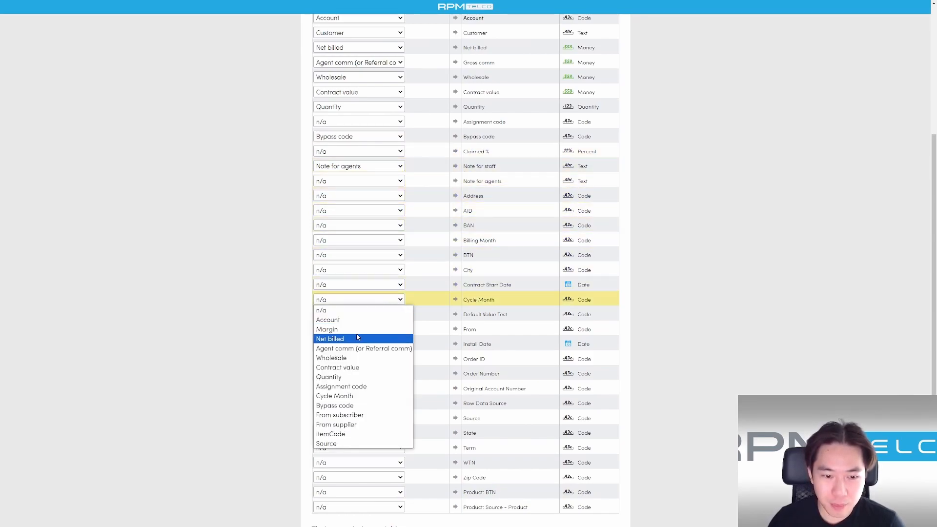
{"action": "left_click", "coordinate": [334, 396]}
{"action": "scroll", "coordinate": [494, 359], "scroll_direction": "down", "scroll_amount": 1}
{"action": "scroll", "coordinate": [493, 360], "scroll_direction": "down", "scroll_amount": 2}
{"action": "scroll", "coordinate": [456, 444], "scroll_direction": "down", "scroll_amount": 1}
{"action": "left_click", "coordinate": [433, 493]}
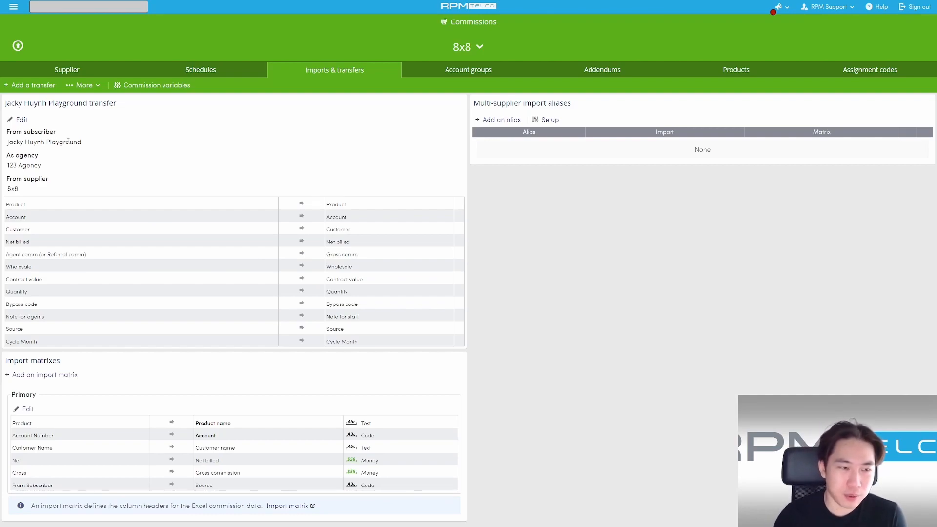
Open the Commissions setup's commission variables and review the settings of the Install Date item variable
{"action": "left_click", "coordinate": [12, 13]}
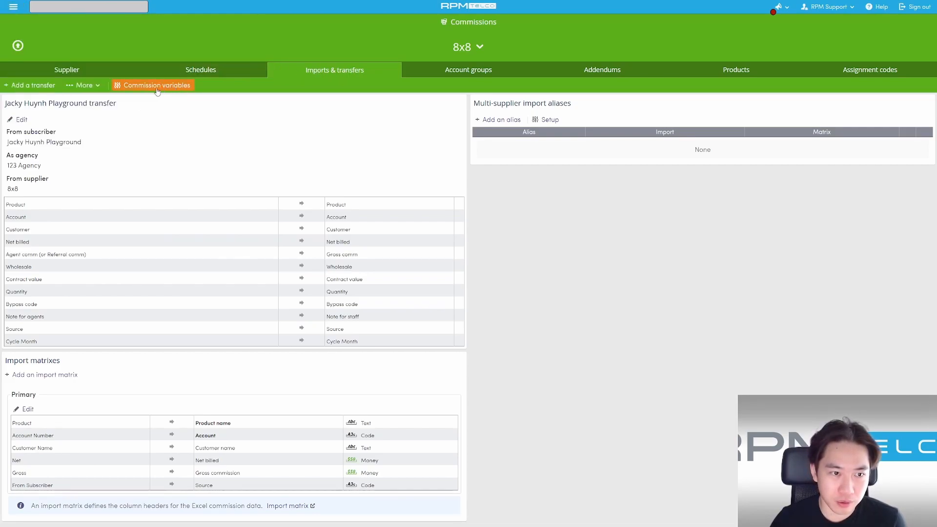
{"action": "left_click", "coordinate": [13, 7]}
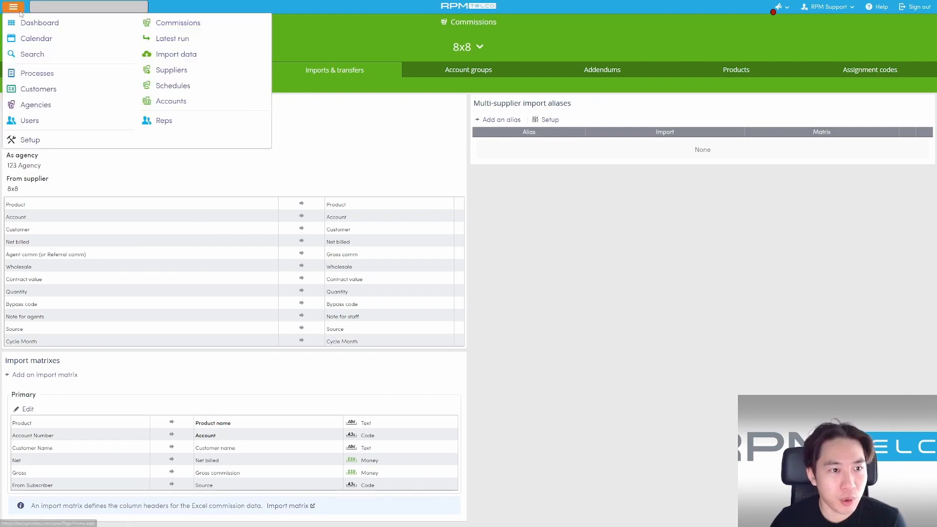
{"action": "left_click", "coordinate": [170, 27]}
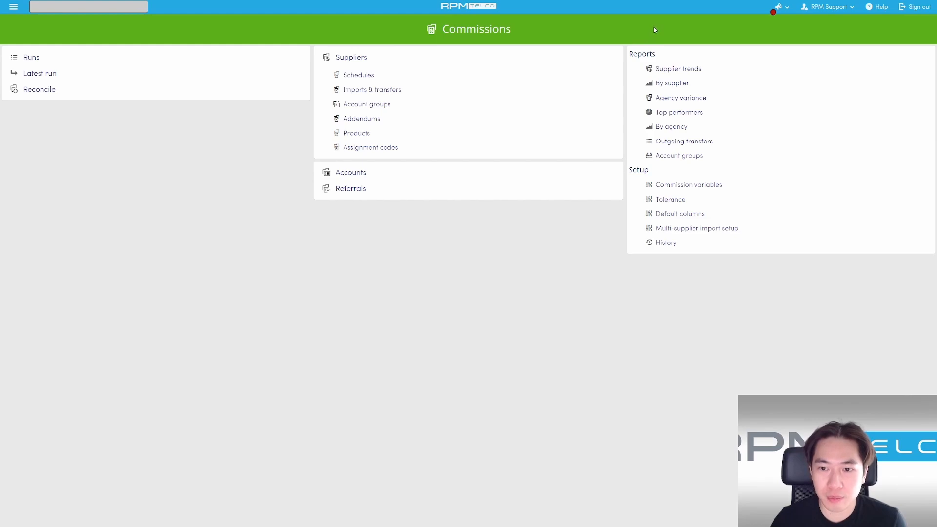
{"action": "left_click", "coordinate": [689, 185]}
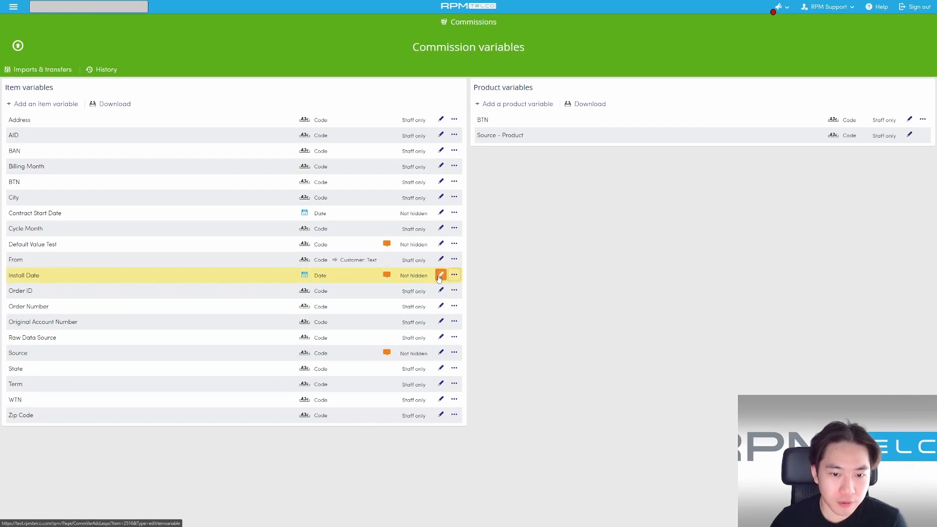
{"action": "left_click", "coordinate": [441, 276]}
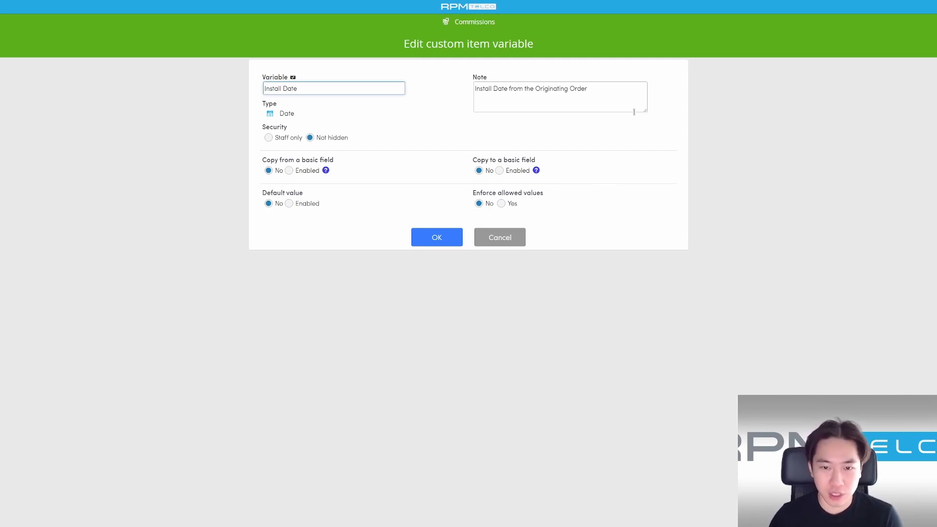
{"action": "left_click", "coordinate": [443, 240]}
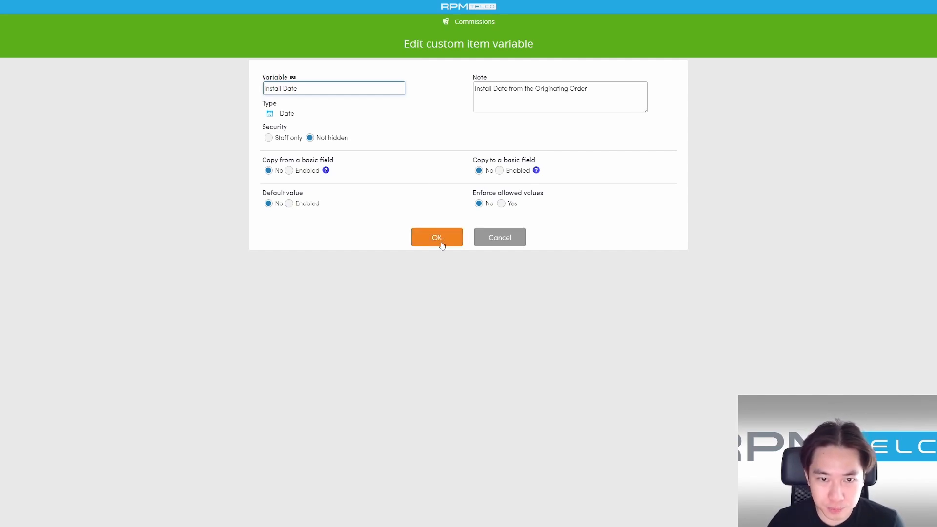
{"action": "left_click", "coordinate": [443, 243]}
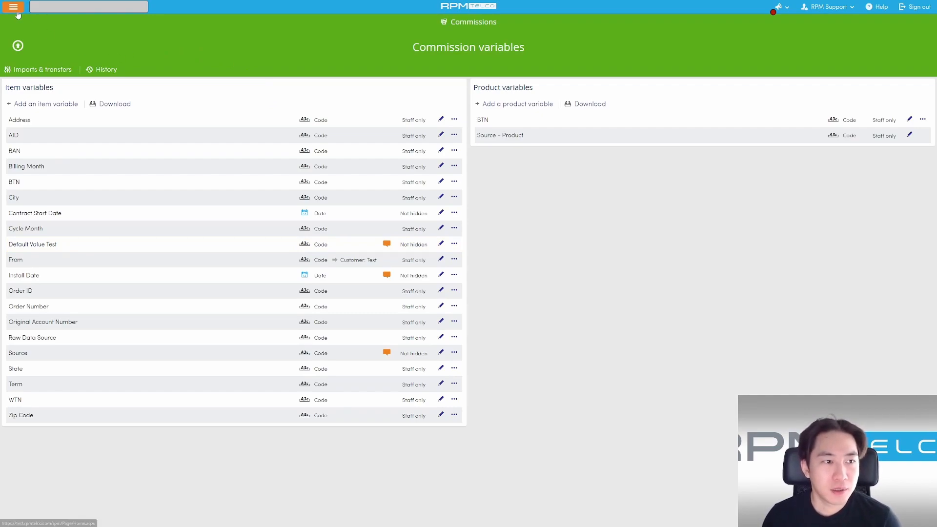
Open the agency settings and examine the Customer contacts access levels available for manager users
{"action": "left_click", "coordinate": [17, 13]}
{"action": "left_click", "coordinate": [463, 9]}
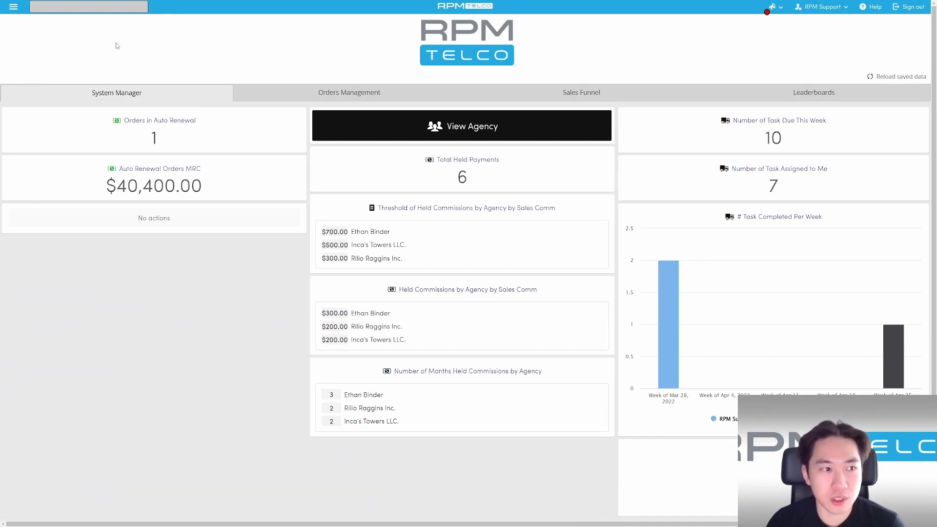
{"action": "left_click", "coordinate": [16, 12]}
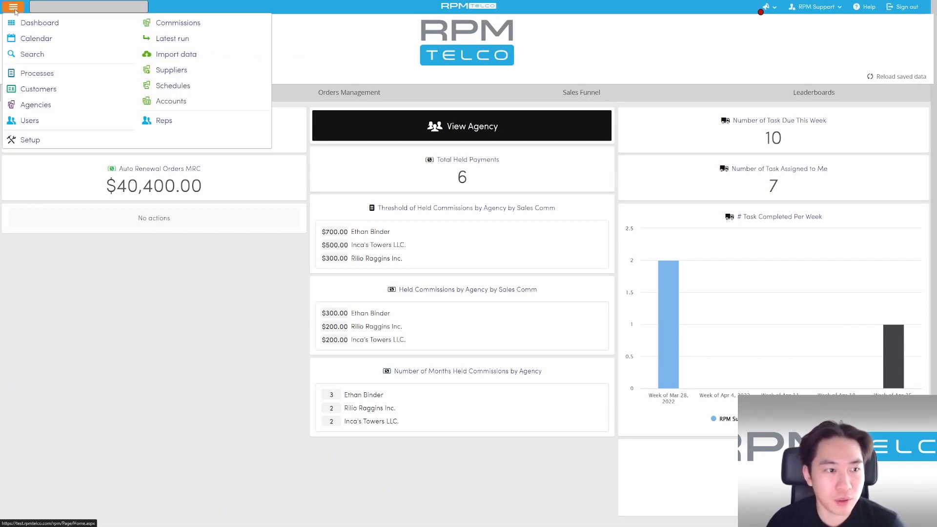
{"action": "left_click", "coordinate": [30, 107]}
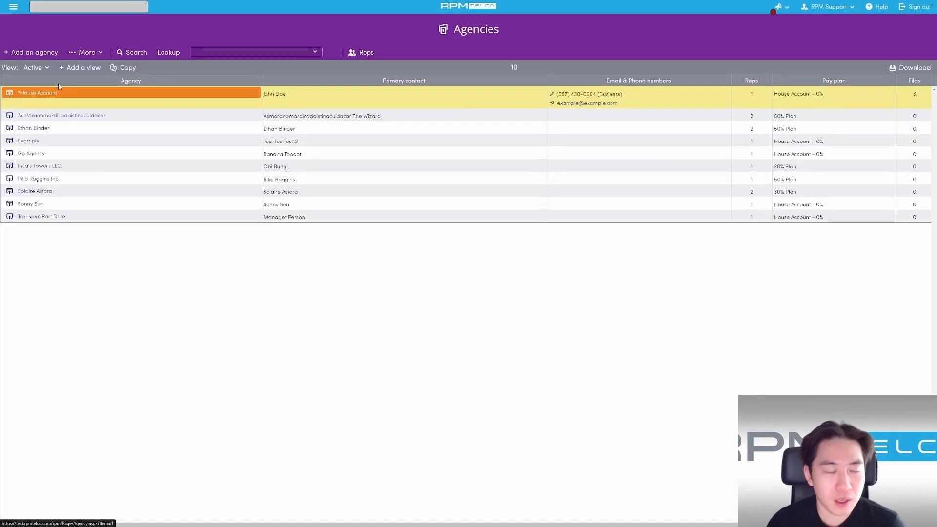
{"action": "left_click", "coordinate": [89, 56]}
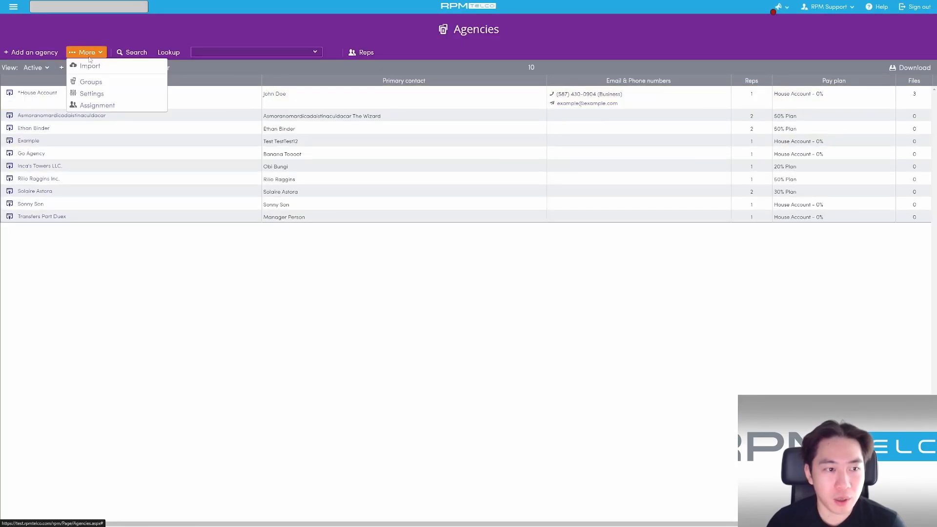
{"action": "left_click", "coordinate": [93, 94]}
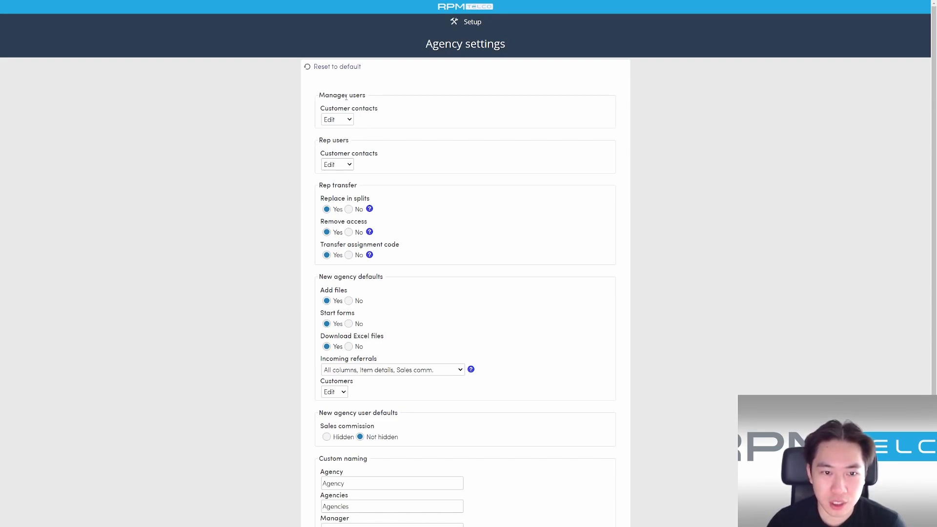
{"action": "left_click", "coordinate": [336, 120]}
{"action": "left_click", "coordinate": [326, 97]}
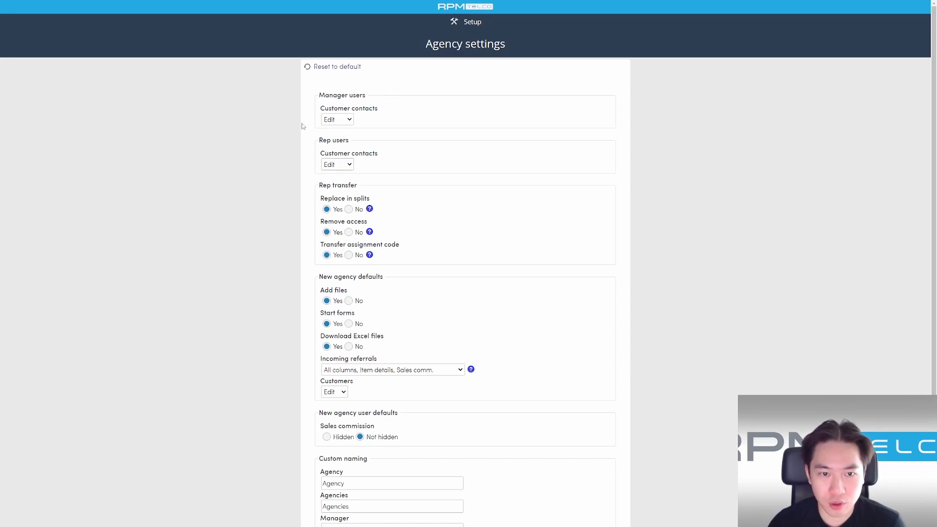
{"action": "left_click", "coordinate": [326, 119]}
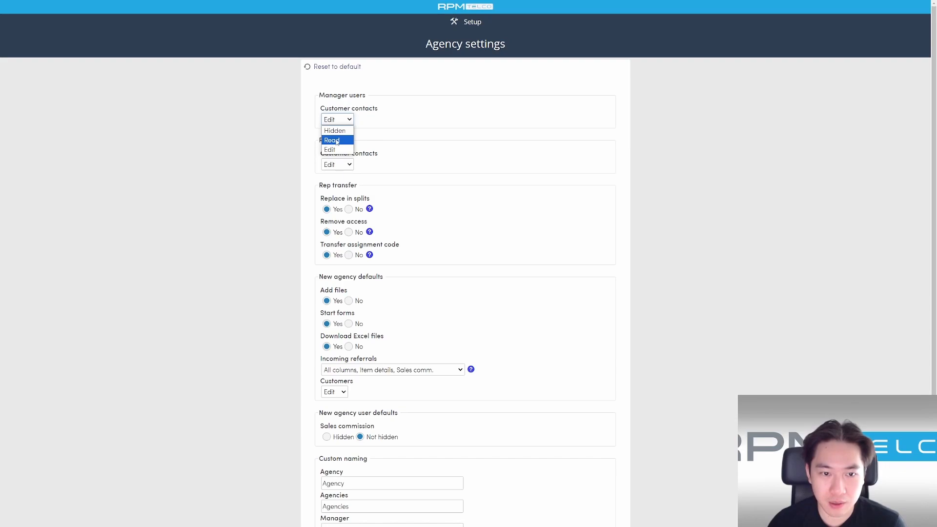
{"action": "left_click", "coordinate": [312, 131]}
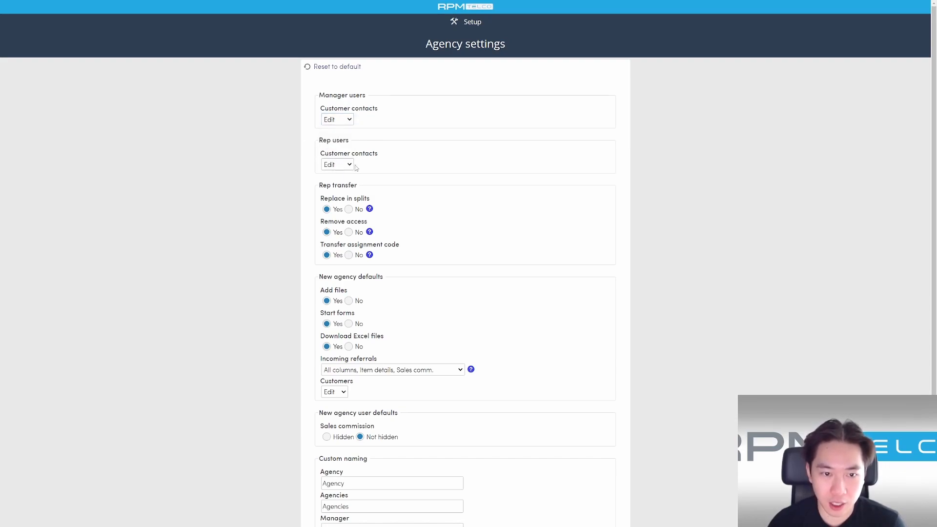
Review the Rep transfer options, including the explanations for Replace in splits and Transfer assignment code, and the new agency defaults
{"action": "scroll", "coordinate": [384, 152], "scroll_direction": "down", "scroll_amount": 1}
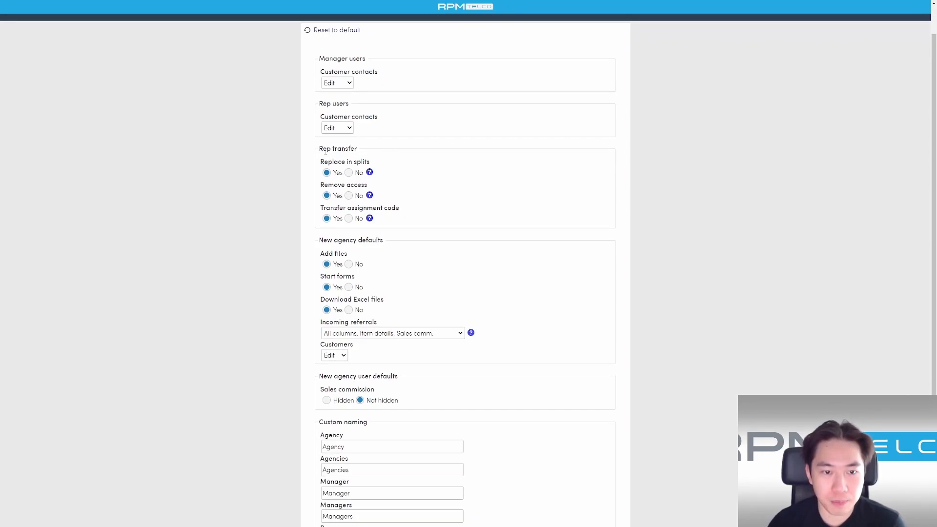
{"action": "scroll", "coordinate": [331, 161], "scroll_direction": "down", "scroll_amount": 1}
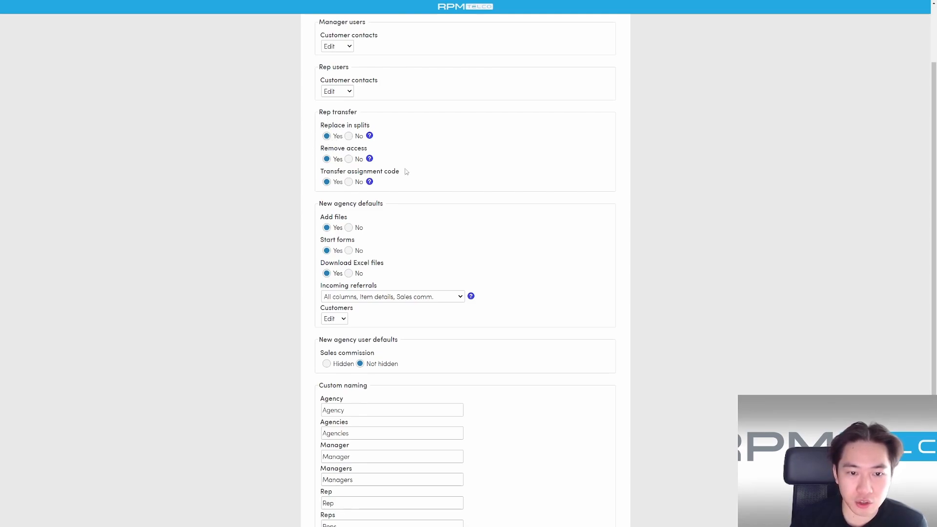
{"action": "mouse_move", "coordinate": [371, 137]}
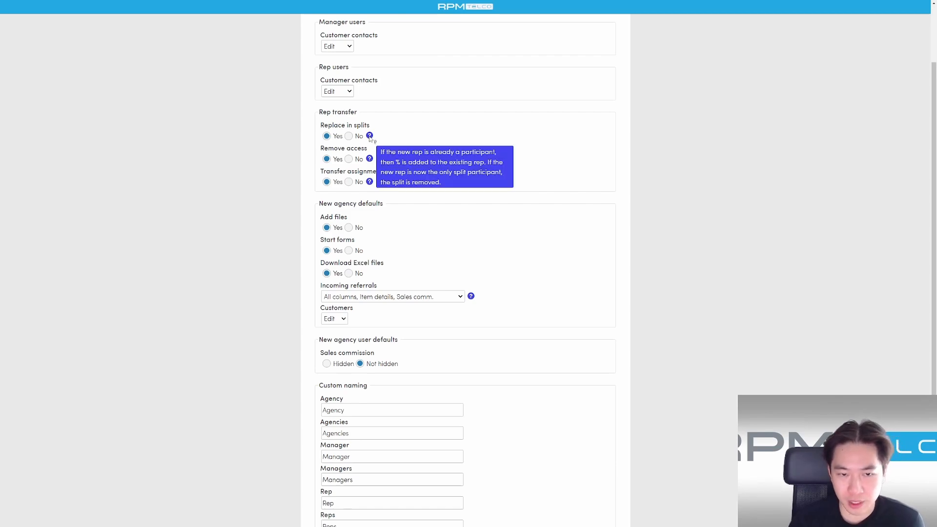
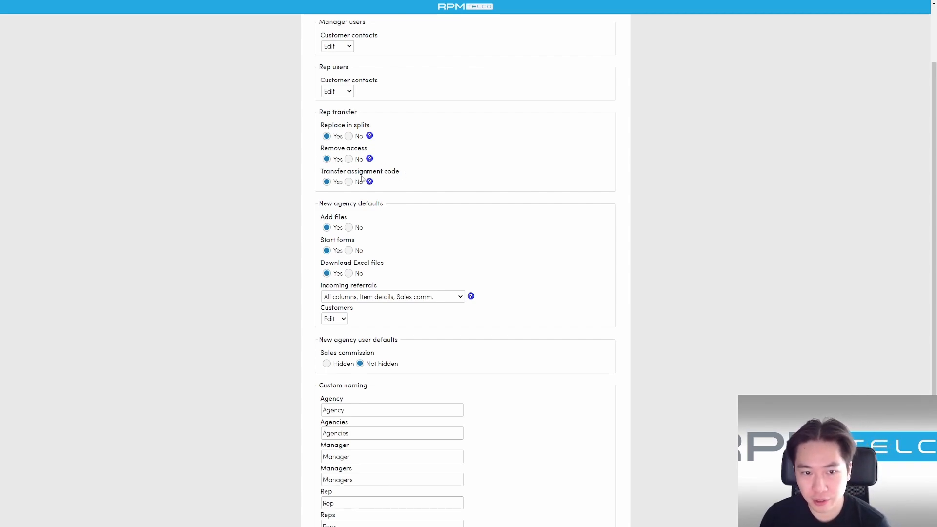
{"action": "mouse_move", "coordinate": [370, 183]}
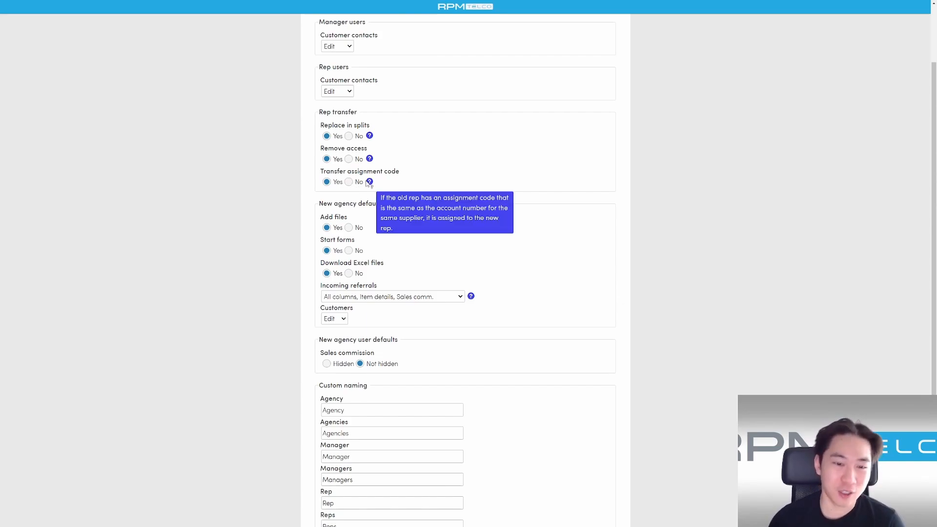
{"action": "scroll", "coordinate": [332, 196], "scroll_direction": "down", "scroll_amount": 1}
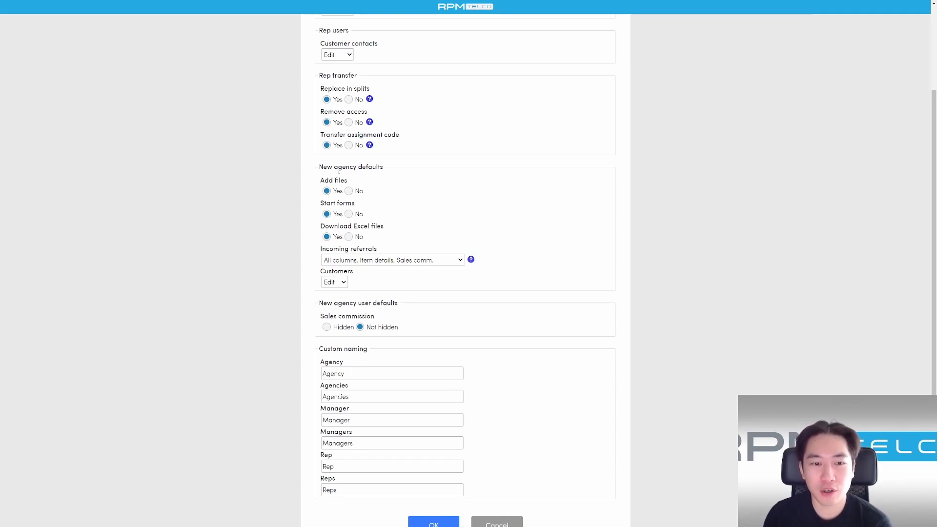
{"action": "scroll", "coordinate": [336, 196], "scroll_direction": "down", "scroll_amount": 1}
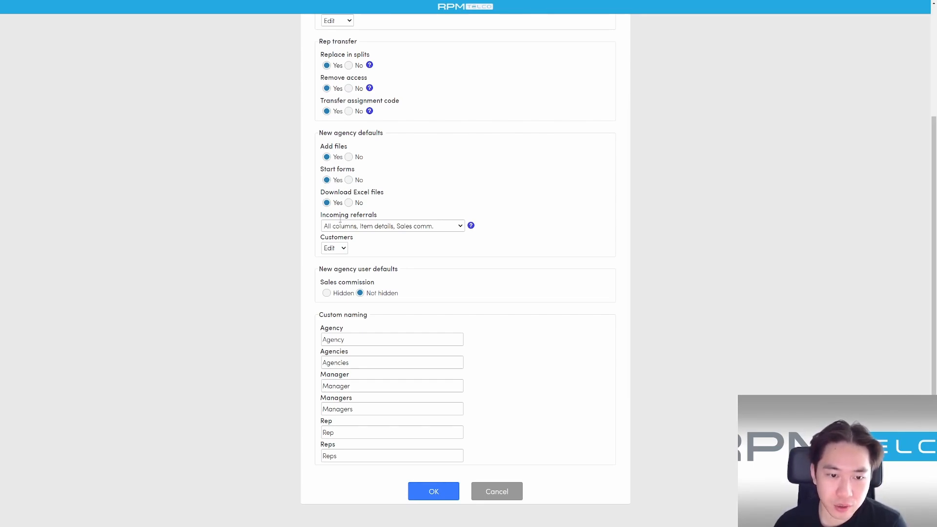
Examine the Incoming referrals choices in the new agency defaults, keeping All columns, Item details, Sales comm. selected
{"action": "left_click", "coordinate": [367, 226]}
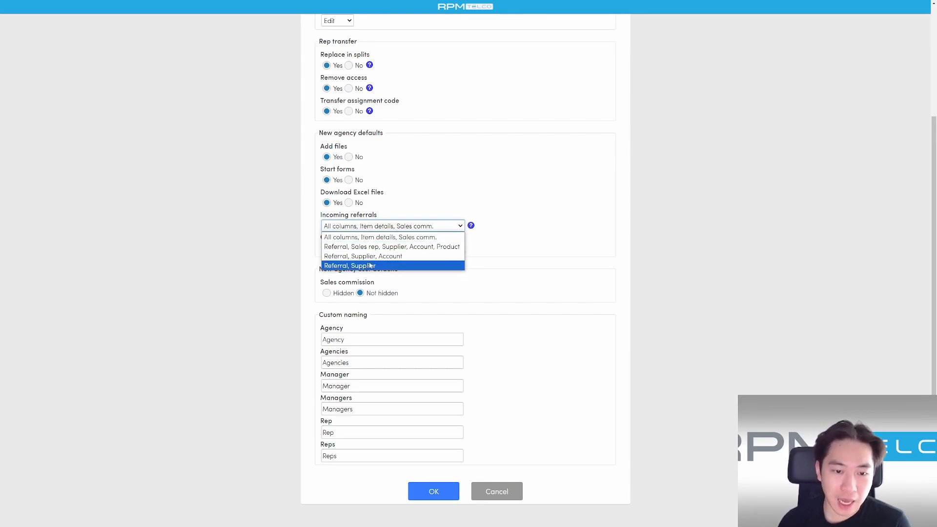
{"action": "left_click", "coordinate": [386, 237]}
{"action": "mouse_move", "coordinate": [471, 226]}
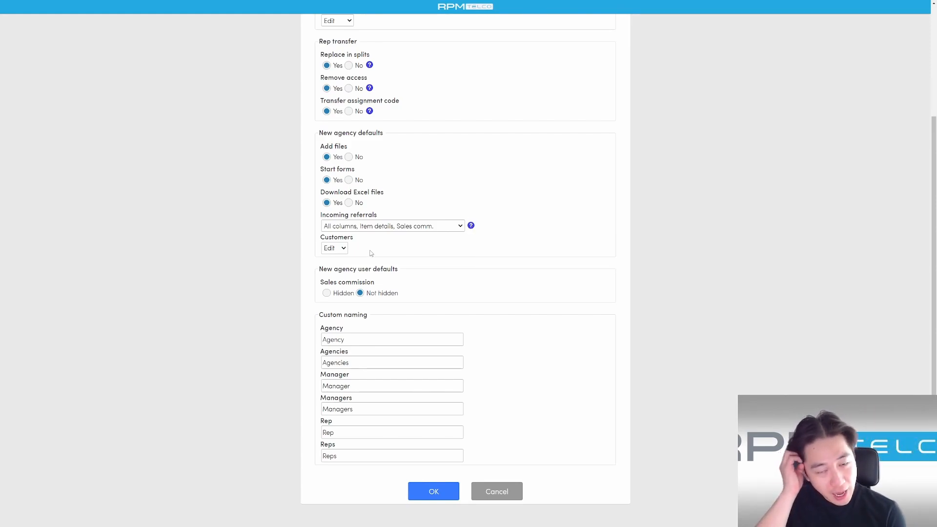
Try Read access for Customers in the new agency defaults, restore it to Edit, and save the agency settings
{"action": "left_click", "coordinate": [341, 249]}
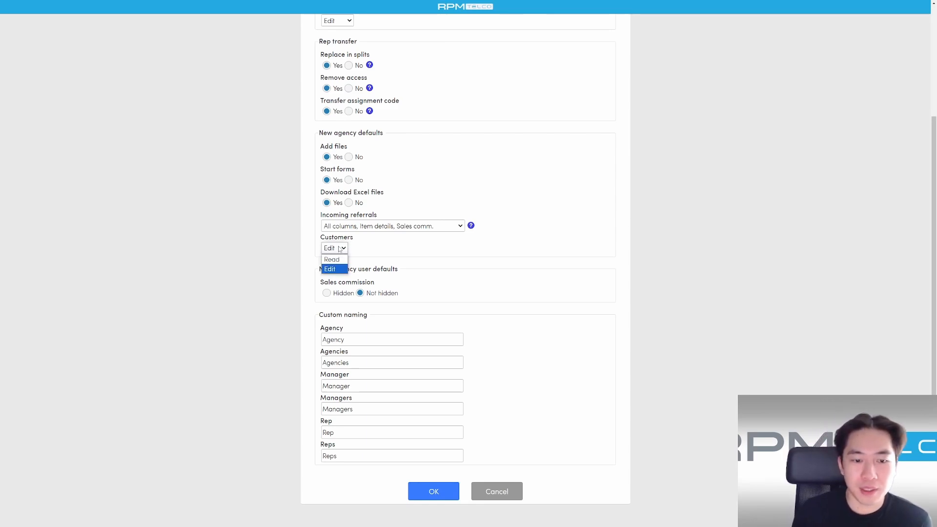
{"action": "left_click", "coordinate": [338, 250]}
{"action": "left_click", "coordinate": [336, 251]}
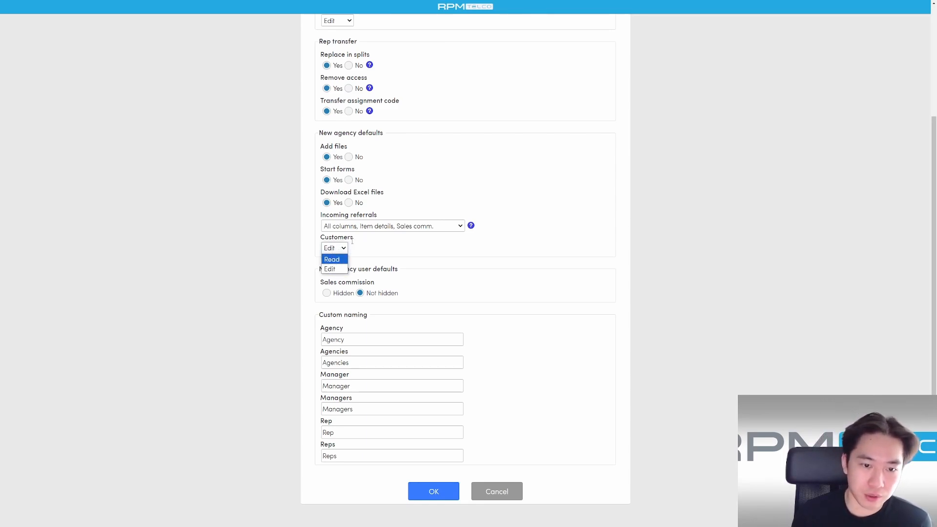
{"action": "left_click", "coordinate": [339, 260]}
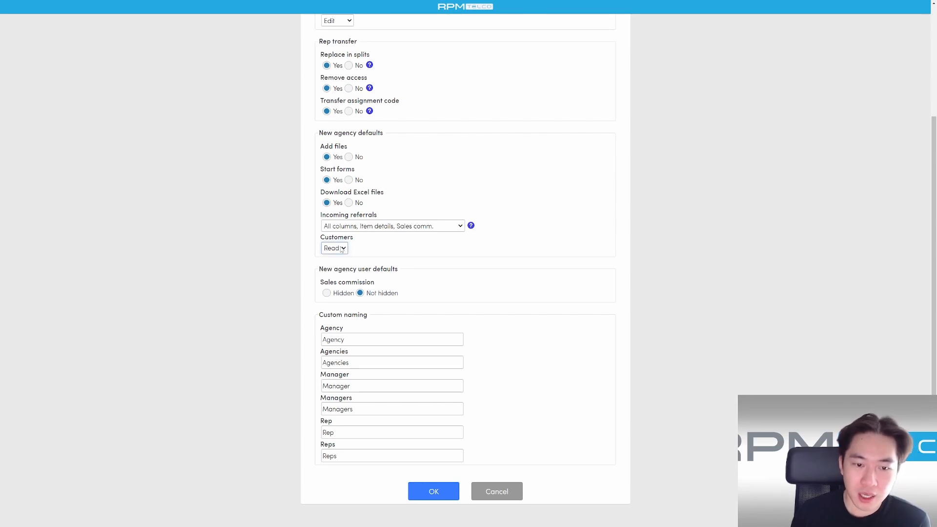
{"action": "left_click", "coordinate": [345, 249]}
{"action": "left_click", "coordinate": [334, 268]}
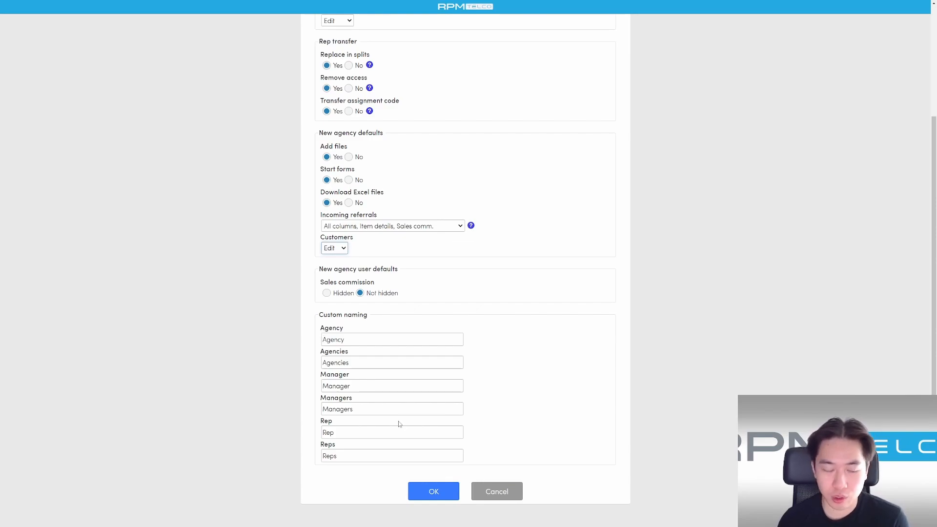
{"action": "left_click", "coordinate": [445, 490]}
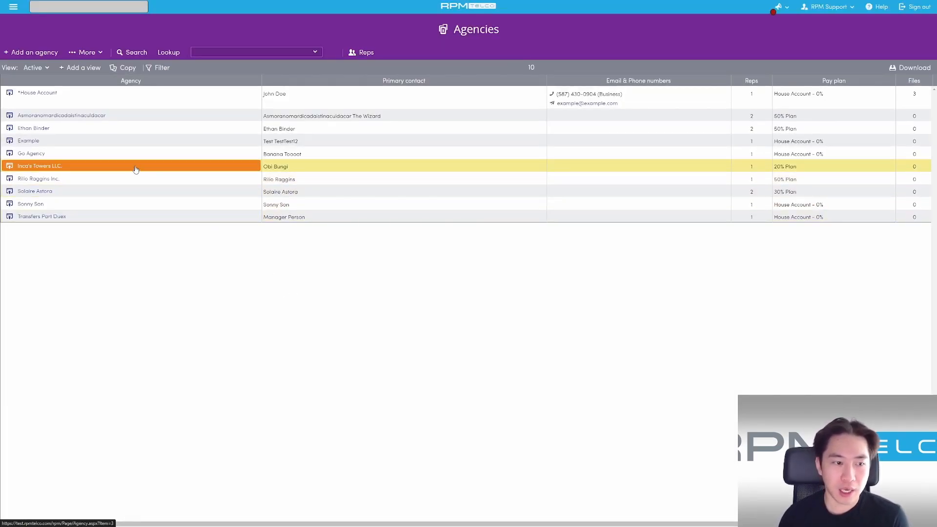
In the permissions of the agency listed directly above Example, try No for Add files, restore it to Yes, and save
{"action": "left_click", "coordinate": [39, 132]}
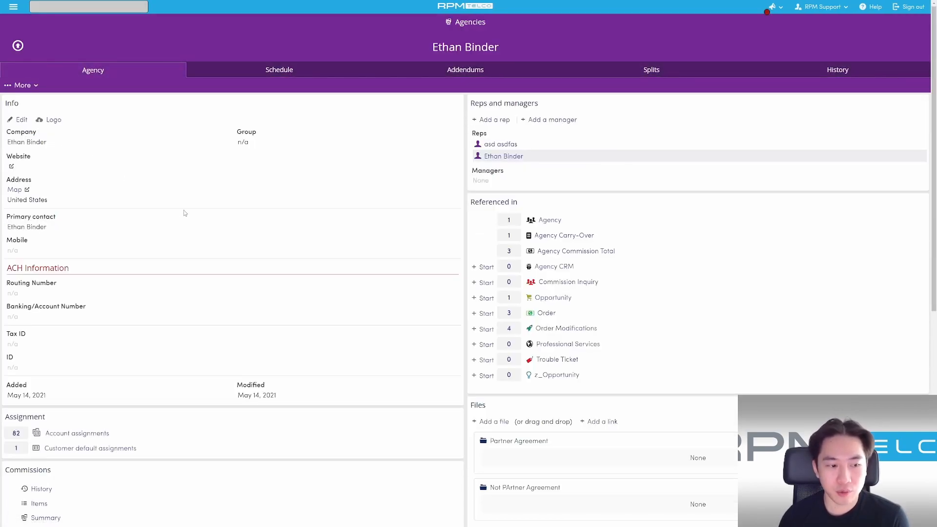
{"action": "scroll", "coordinate": [195, 207], "scroll_direction": "down", "scroll_amount": 3}
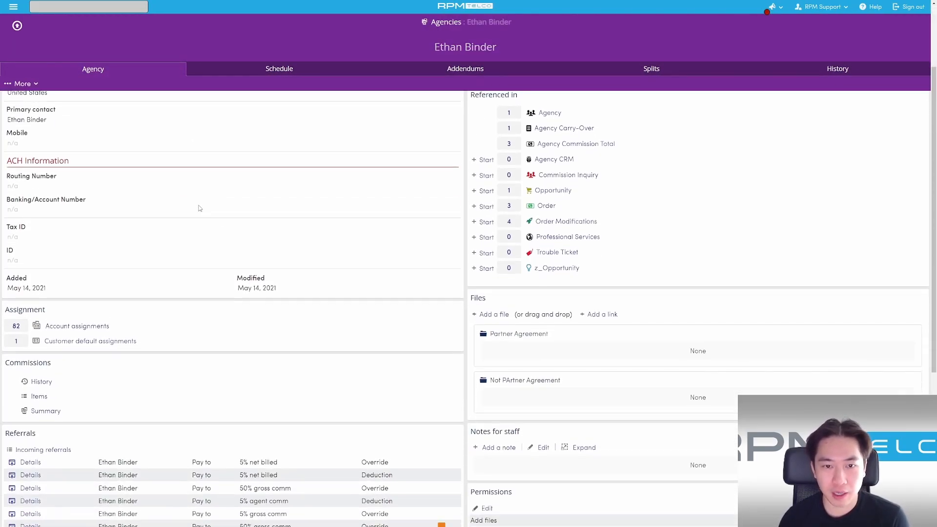
{"action": "scroll", "coordinate": [220, 205], "scroll_direction": "down", "scroll_amount": 7}
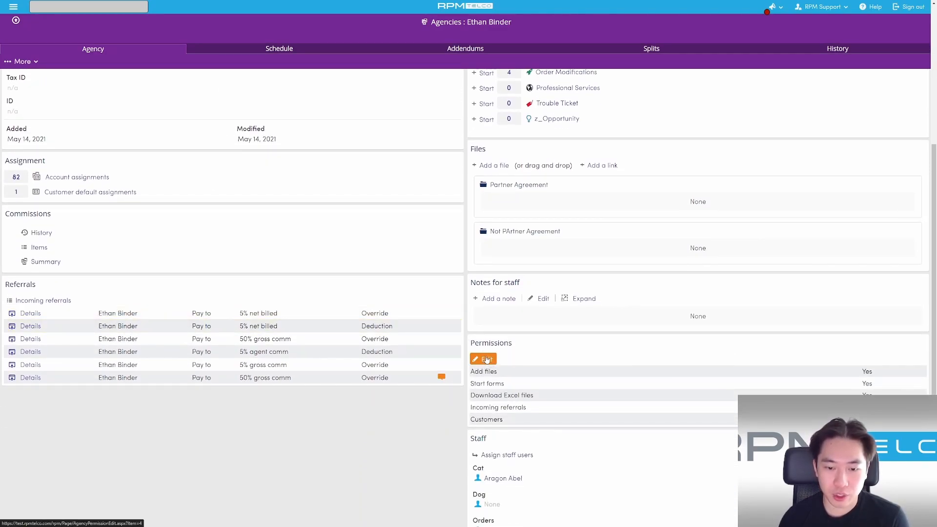
{"action": "left_click", "coordinate": [486, 360]}
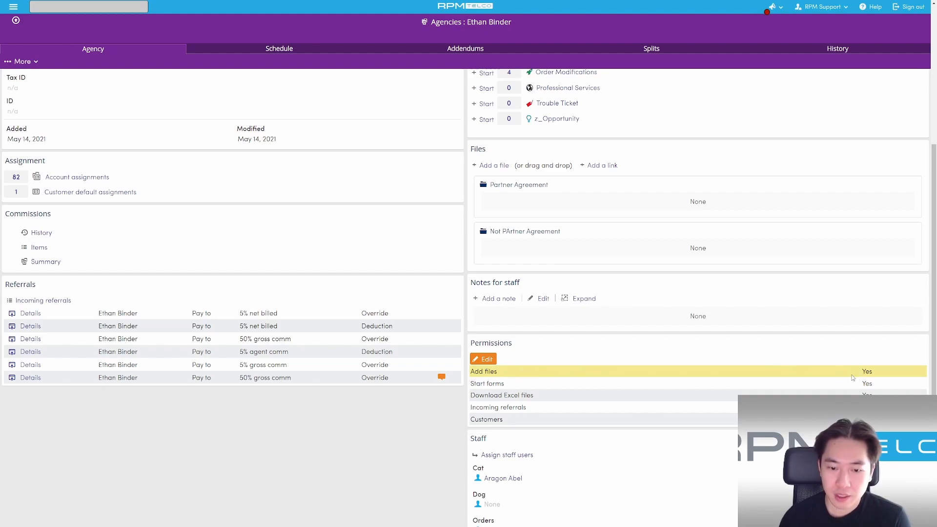
{"action": "left_click", "coordinate": [855, 383]}
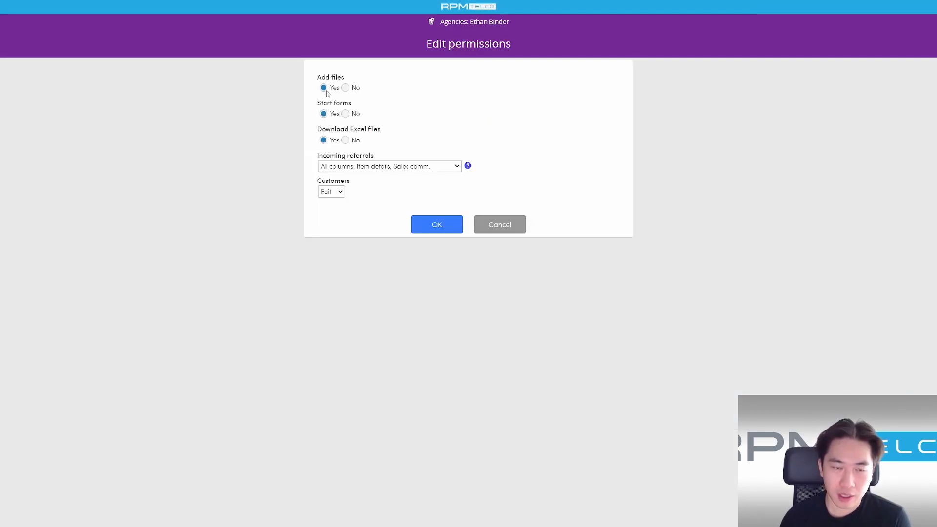
{"action": "left_click", "coordinate": [344, 87]}
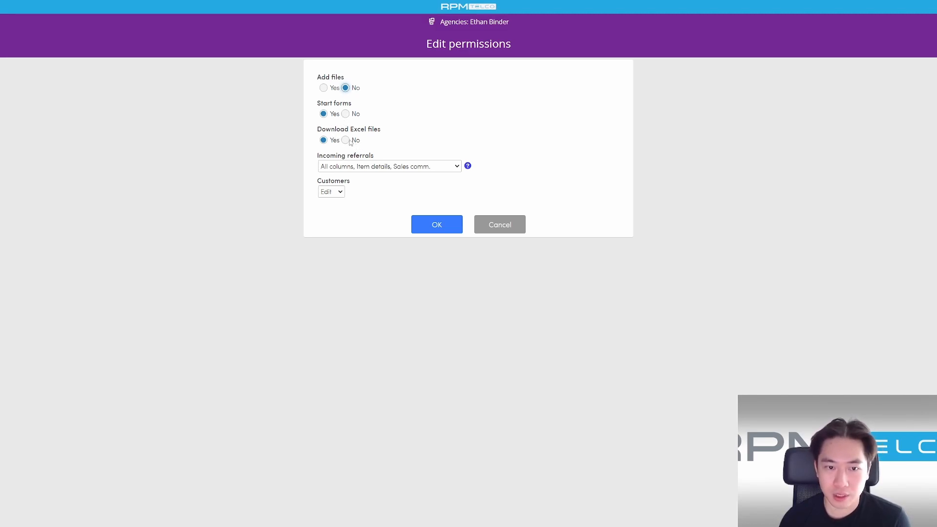
{"action": "left_click", "coordinate": [324, 88]}
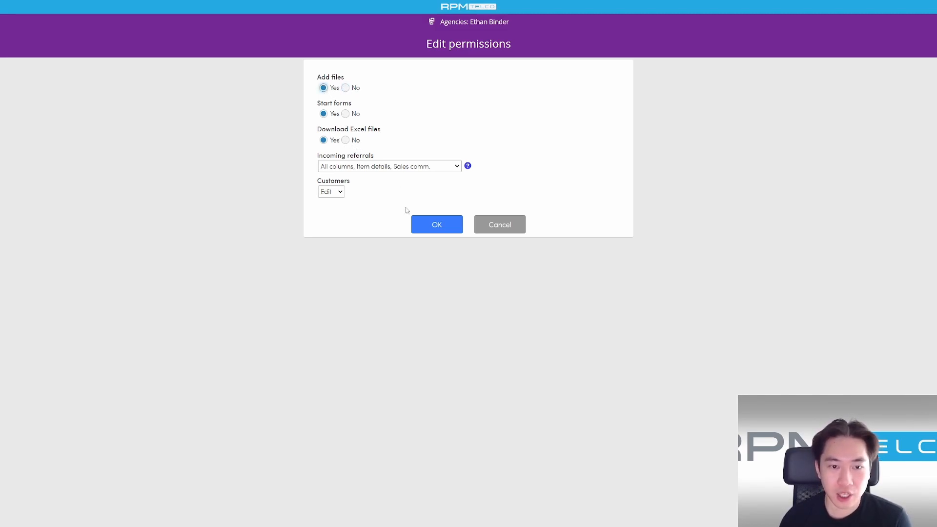
{"action": "left_click", "coordinate": [453, 227]}
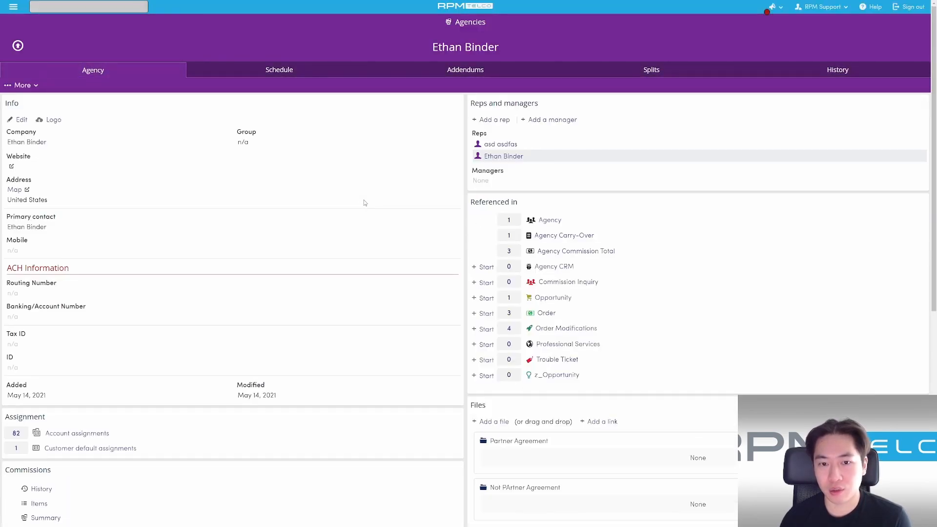
Open the rep of the same name as the agency and review the rep's commission access section
{"action": "left_click", "coordinate": [503, 156]}
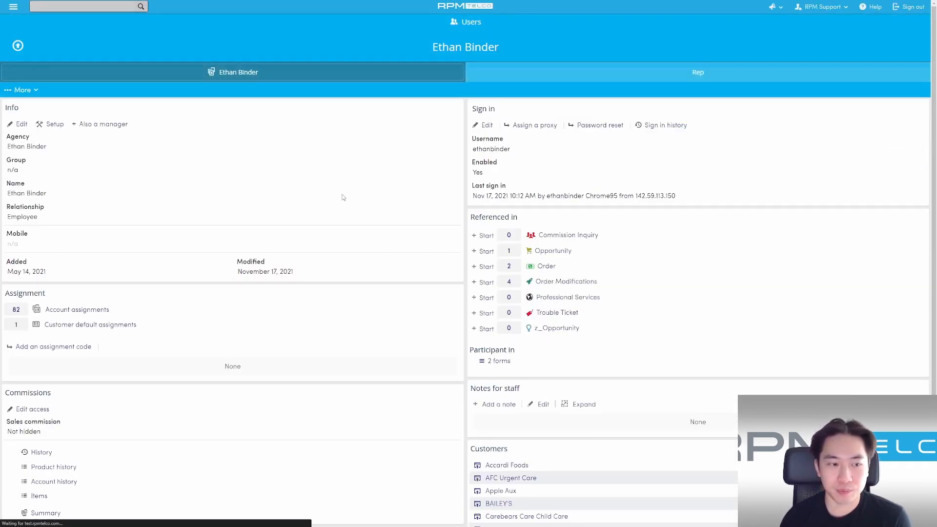
{"action": "scroll", "coordinate": [131, 259], "scroll_direction": "down", "scroll_amount": 2}
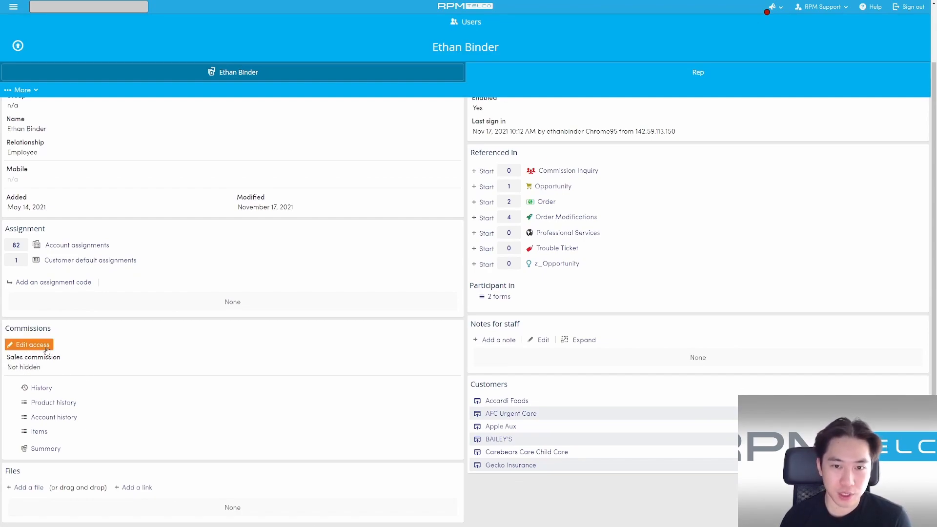
{"action": "scroll", "coordinate": [18, 6], "scroll_direction": "up", "scroll_amount": 2}
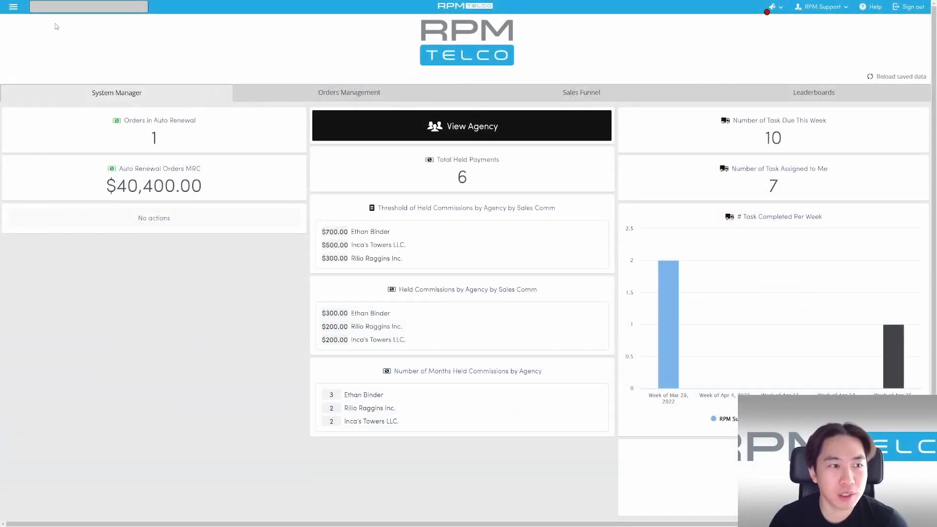
Add an agency group named New Group to the agency groups
{"action": "left_click", "coordinate": [13, 6]}
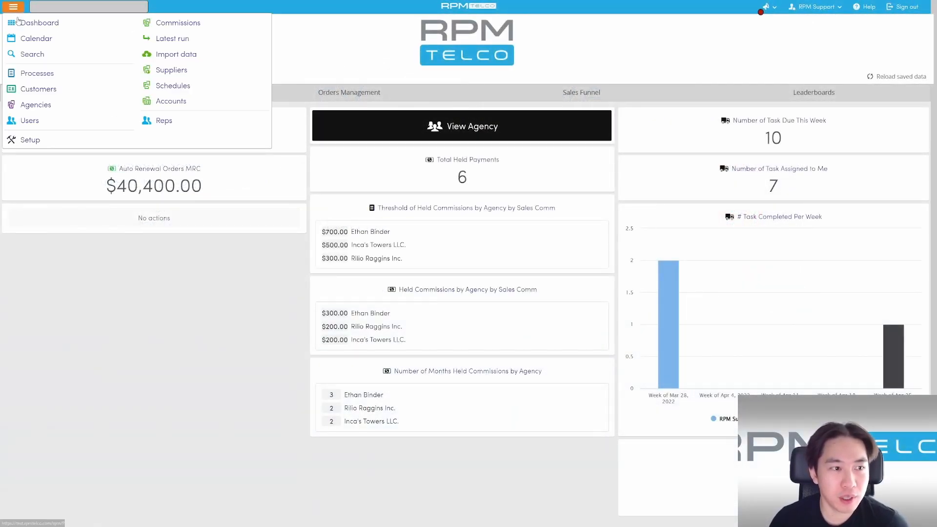
{"action": "left_click", "coordinate": [32, 109]}
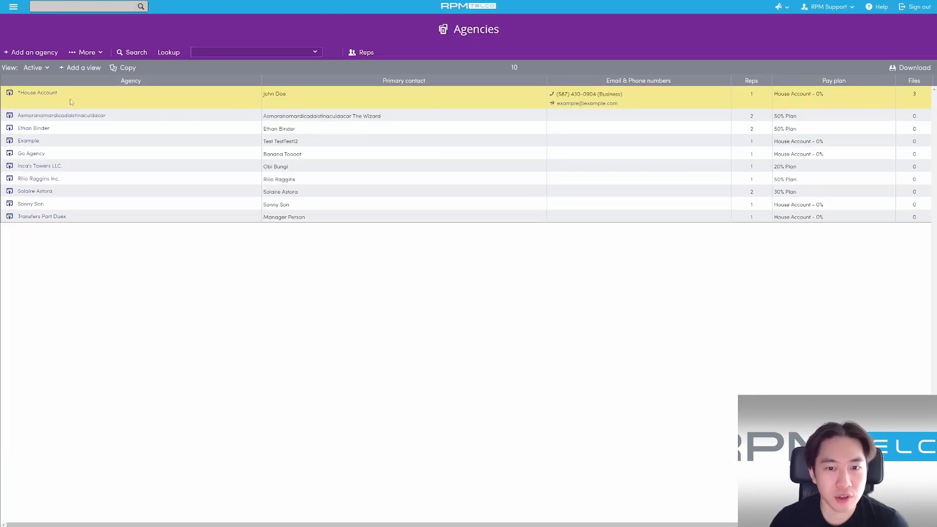
{"action": "left_click", "coordinate": [86, 55]}
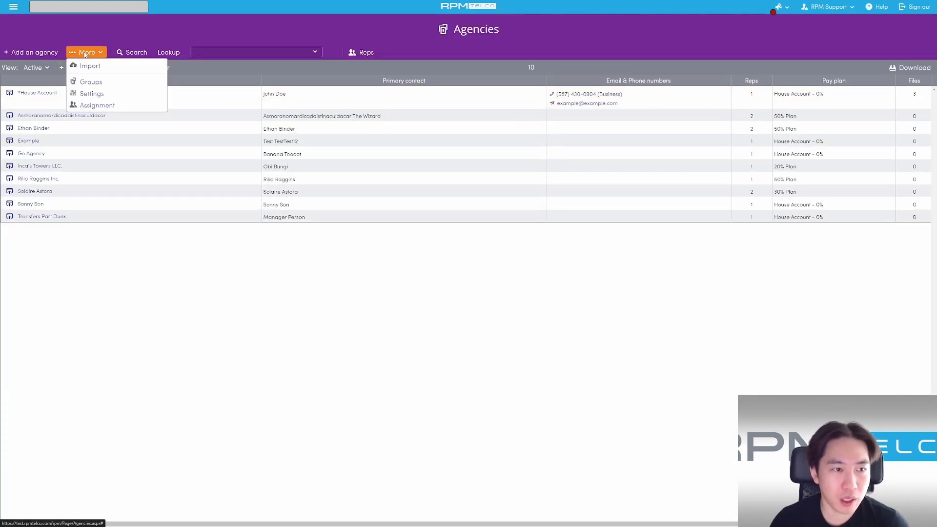
{"action": "left_click", "coordinate": [91, 82]}
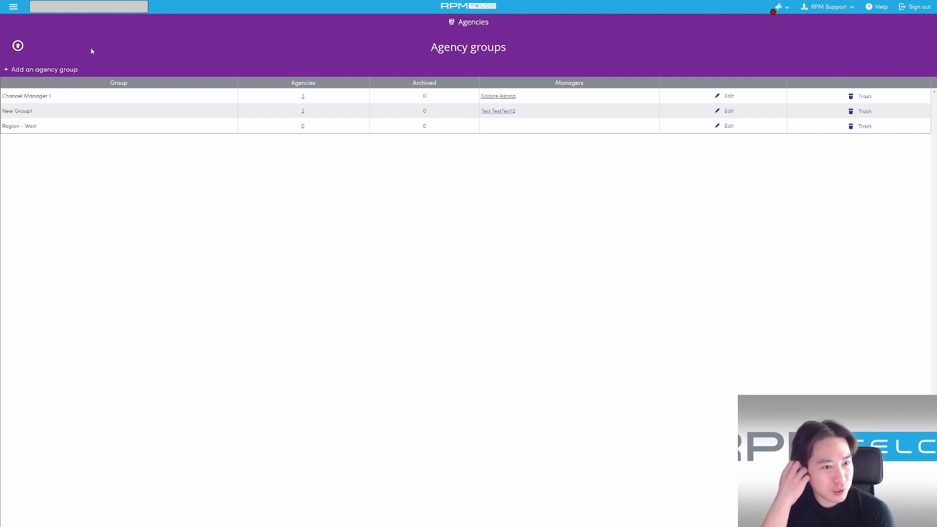
{"action": "left_click", "coordinate": [56, 70]}
{"action": "type", "text": "New Group"}
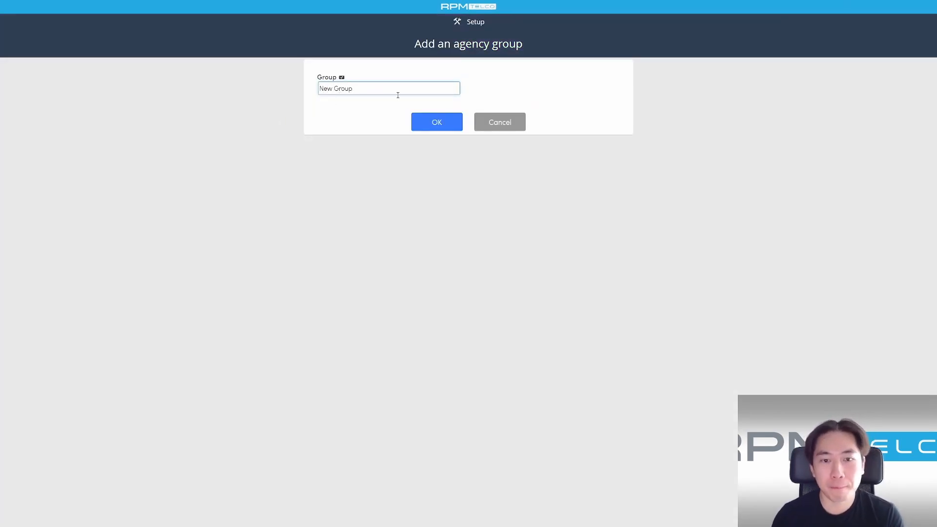
{"action": "left_click", "coordinate": [423, 122]}
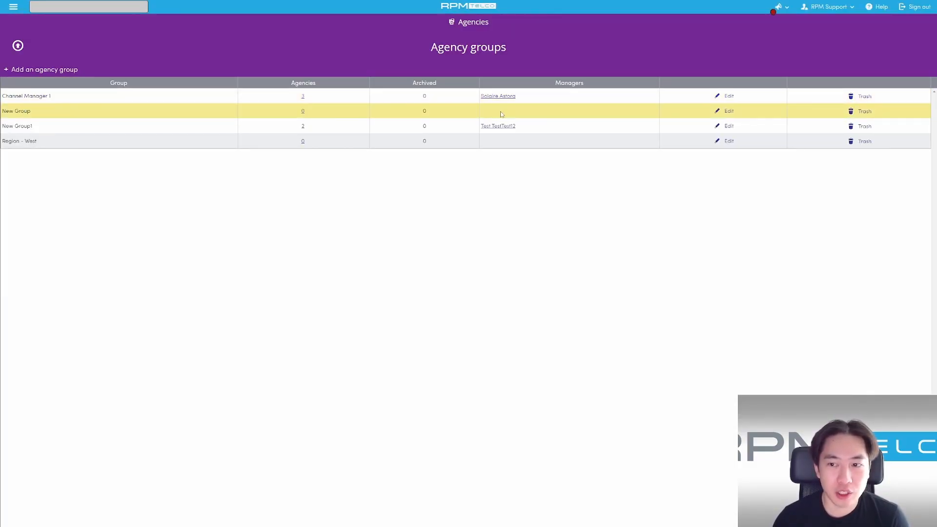
Assign the Example agency to the New Group agency group and save it
{"action": "left_click", "coordinate": [18, 48]}
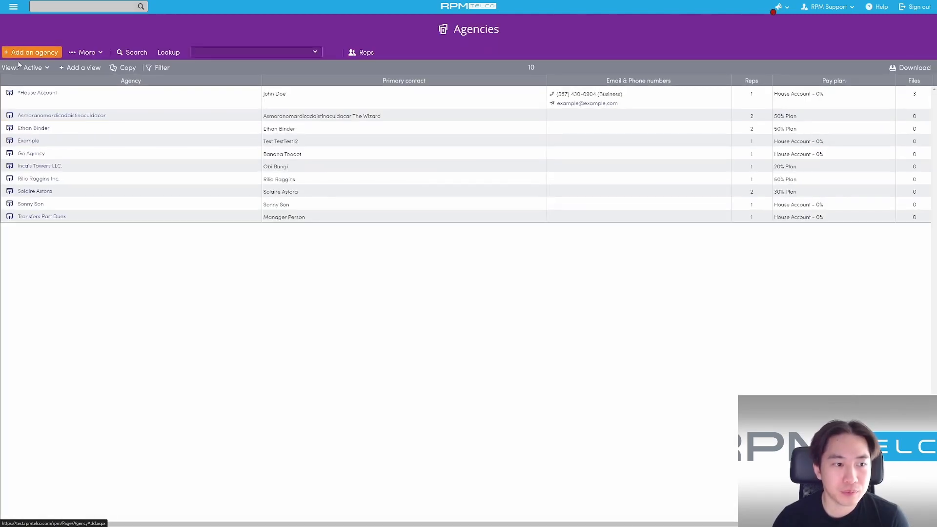
{"action": "left_click", "coordinate": [78, 142]}
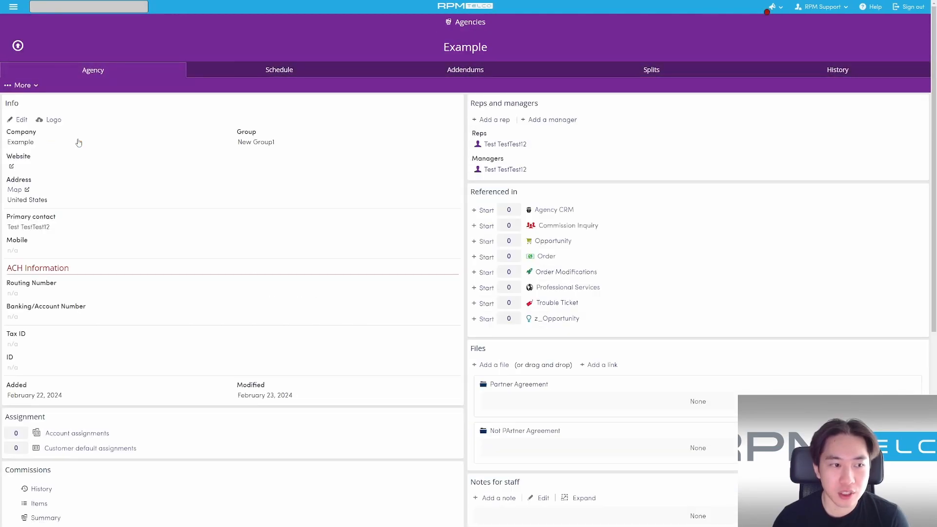
{"action": "left_click", "coordinate": [17, 120]}
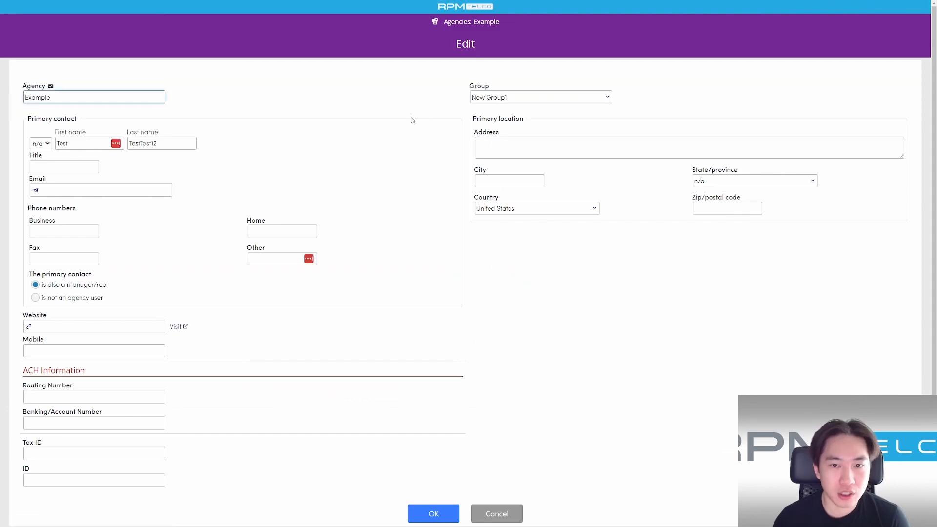
{"action": "left_click", "coordinate": [501, 99]}
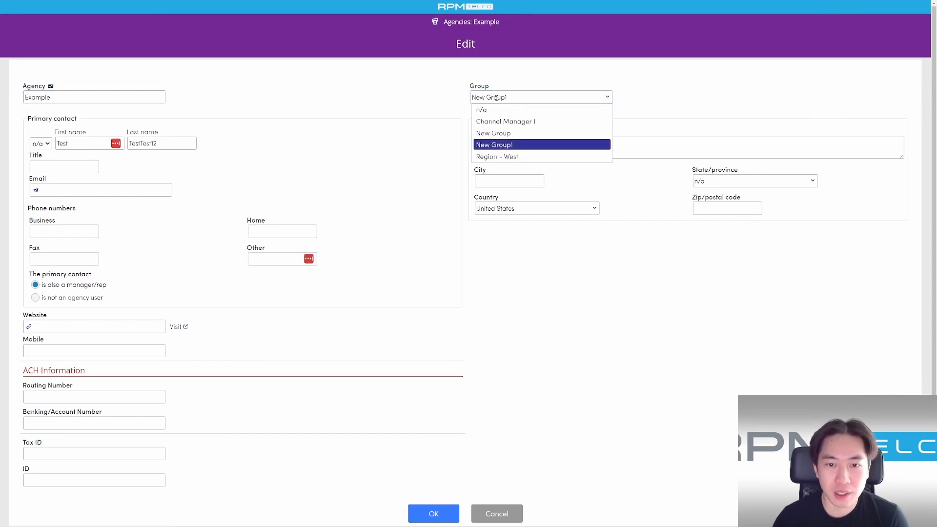
{"action": "left_click", "coordinate": [496, 132]}
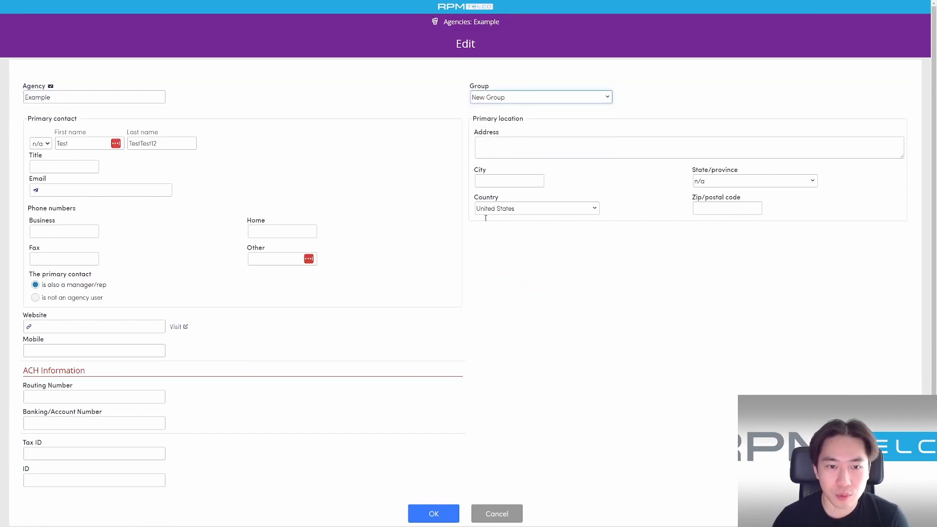
{"action": "left_click", "coordinate": [433, 516]}
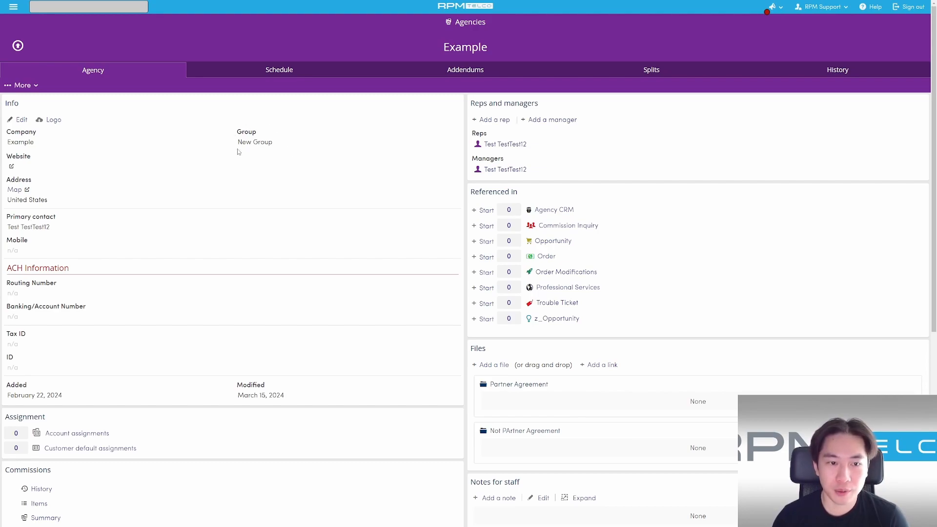
Assign the agency listed directly above Transfers Part Duex to the New Group agency group and save it
{"action": "left_click", "coordinate": [17, 55]}
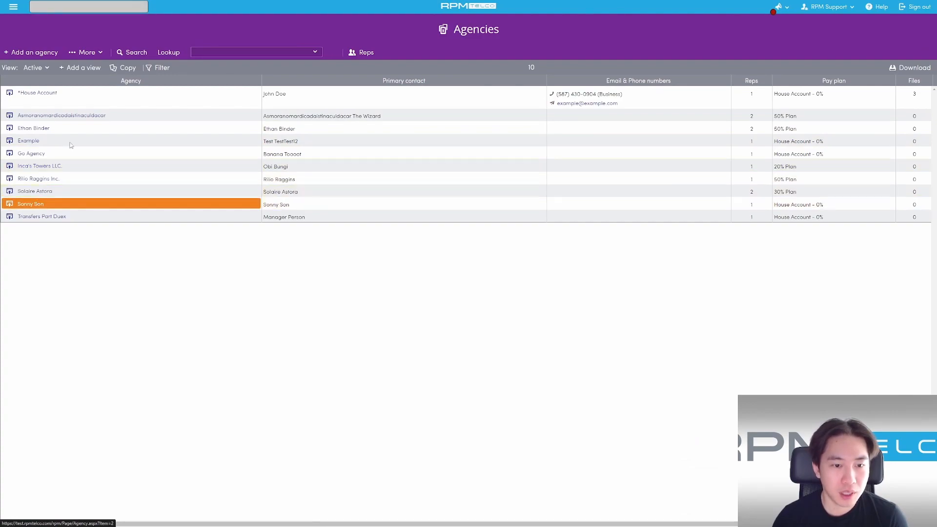
{"action": "left_click", "coordinate": [21, 120]}
{"action": "left_click", "coordinate": [498, 97]}
{"action": "left_click", "coordinate": [501, 145]}
{"action": "left_click", "coordinate": [442, 473]}
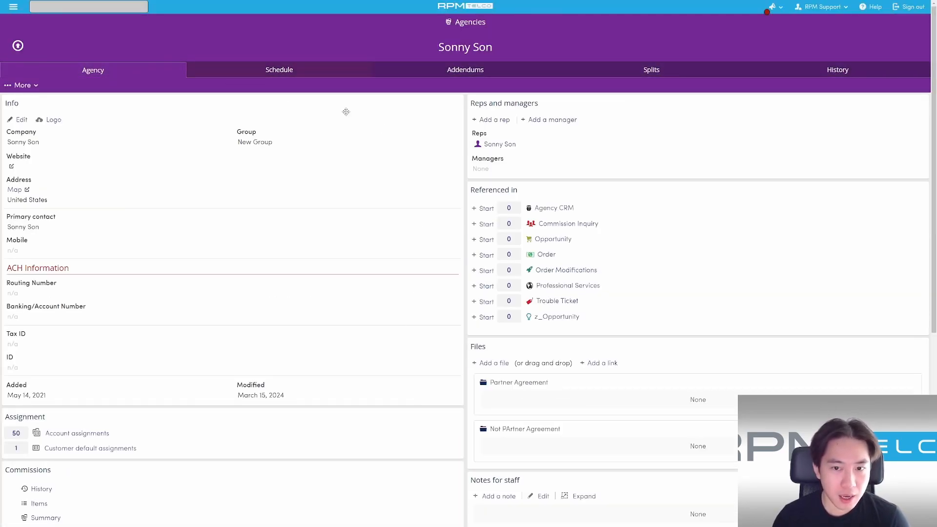
Review the Full group access setting in the commission access of the Example agency's manager, keep it on Yes, and return to the managers list
{"action": "left_click", "coordinate": [18, 48]}
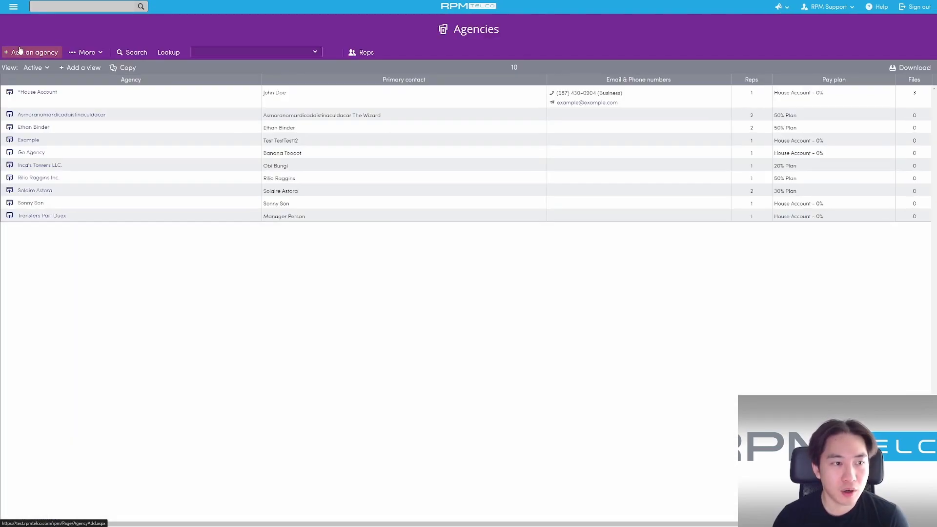
{"action": "left_click", "coordinate": [34, 141]}
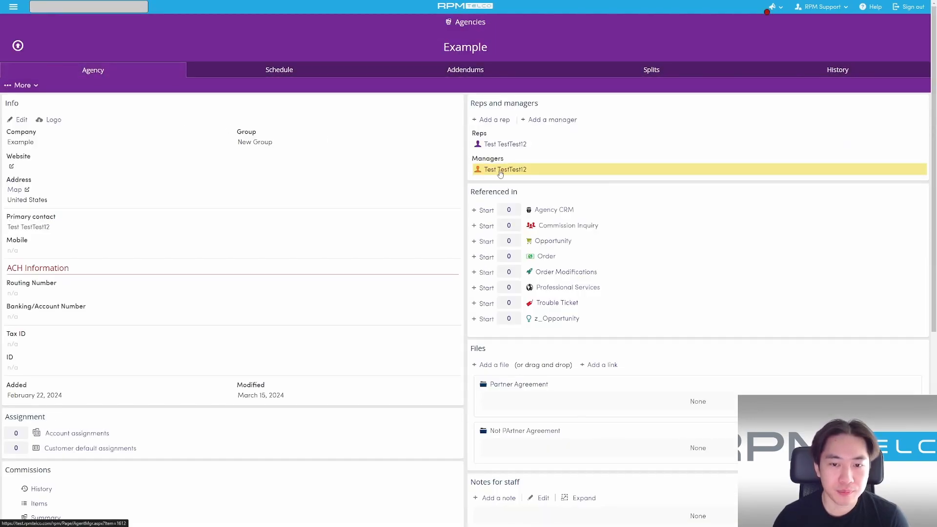
{"action": "left_click", "coordinate": [501, 175]}
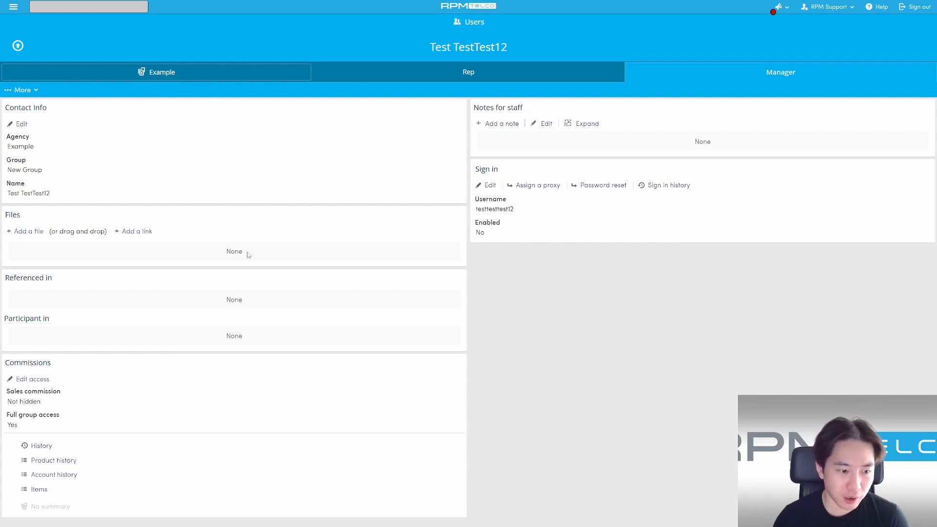
{"action": "left_click", "coordinate": [29, 379]}
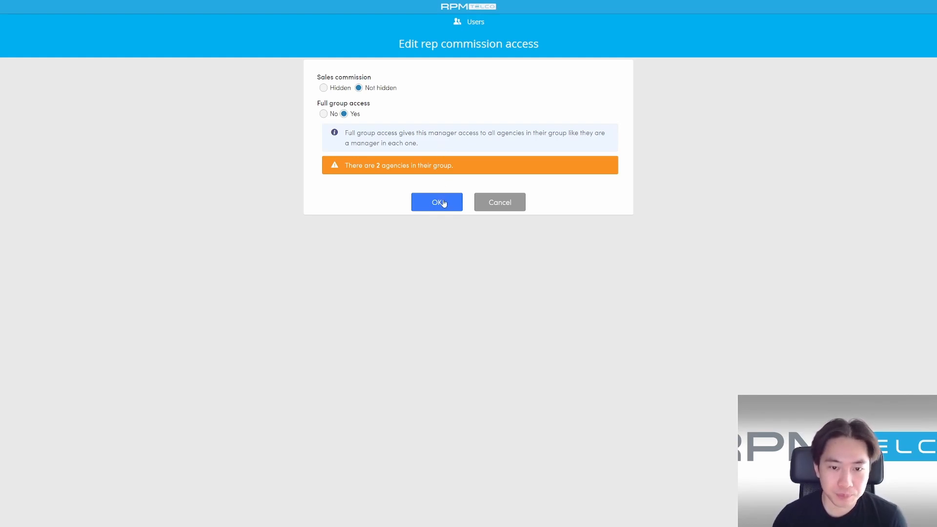
{"action": "left_click", "coordinate": [415, 202]}
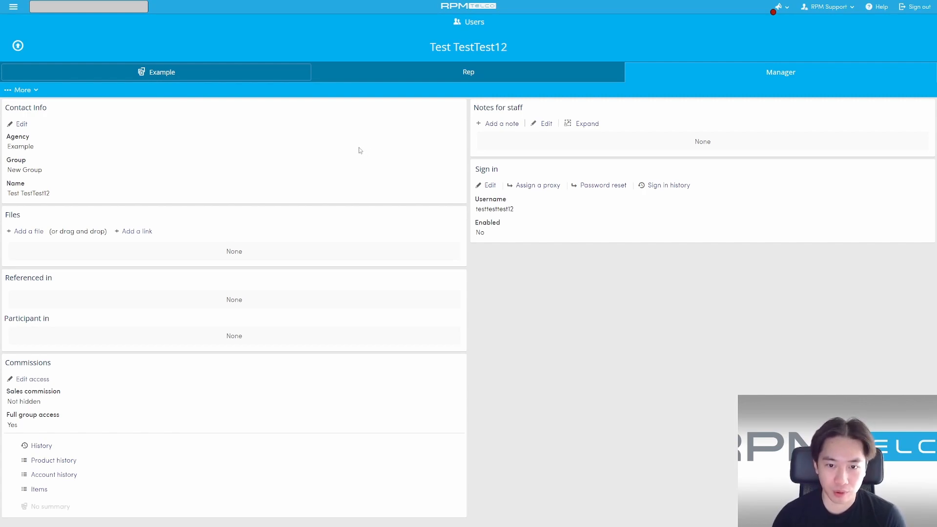
{"action": "left_click", "coordinate": [21, 54]}
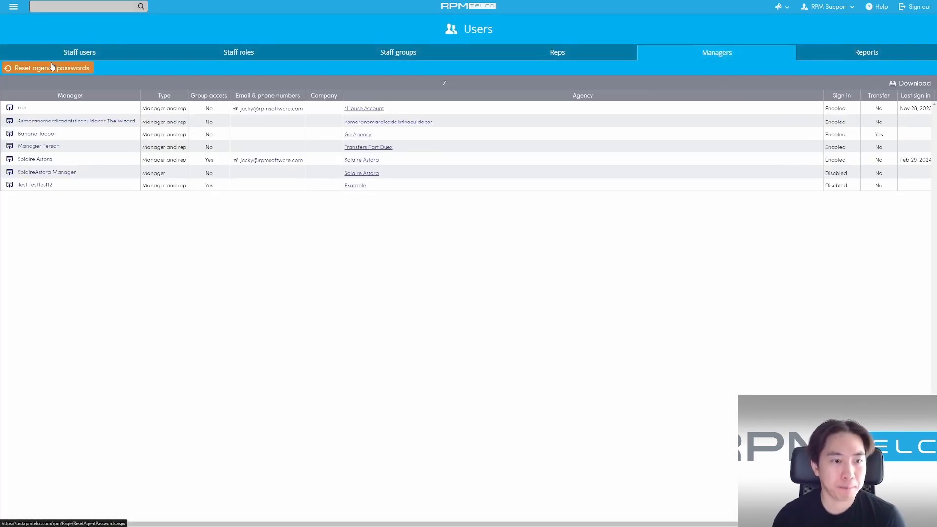
Go back to the agencies and open their groups list
{"action": "left_click", "coordinate": [12, 7]}
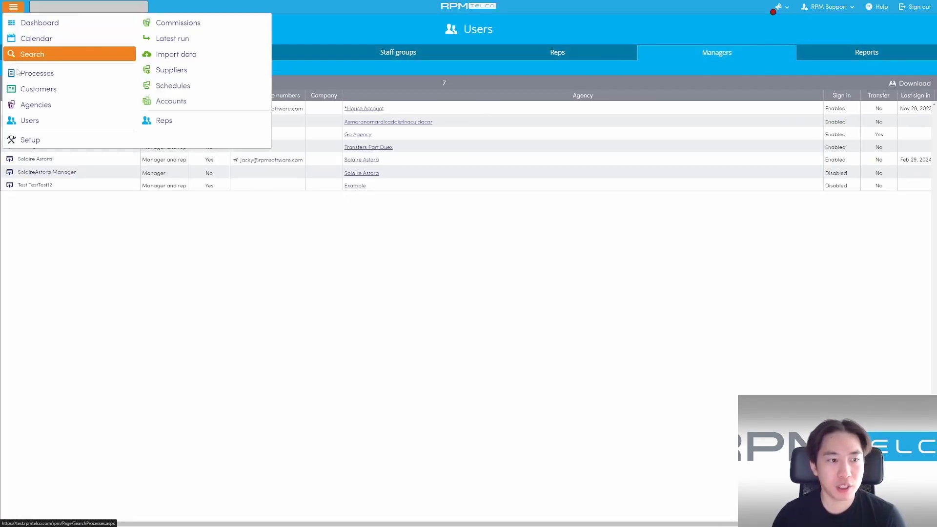
{"action": "left_click", "coordinate": [21, 105]}
{"action": "left_click", "coordinate": [86, 52]}
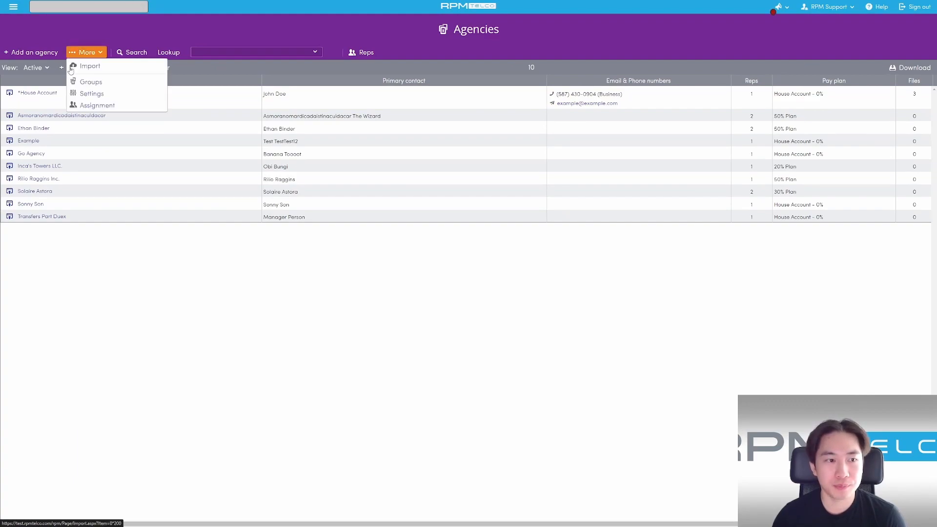
{"action": "left_click", "coordinate": [81, 82]}
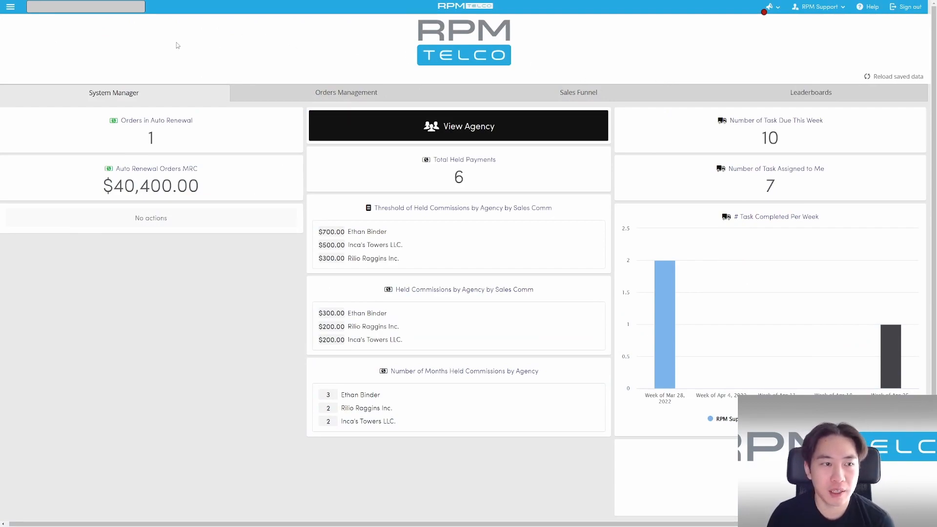
Open the agency assignment categories from the agencies list
{"action": "left_click", "coordinate": [10, 7]}
{"action": "left_click", "coordinate": [27, 105]}
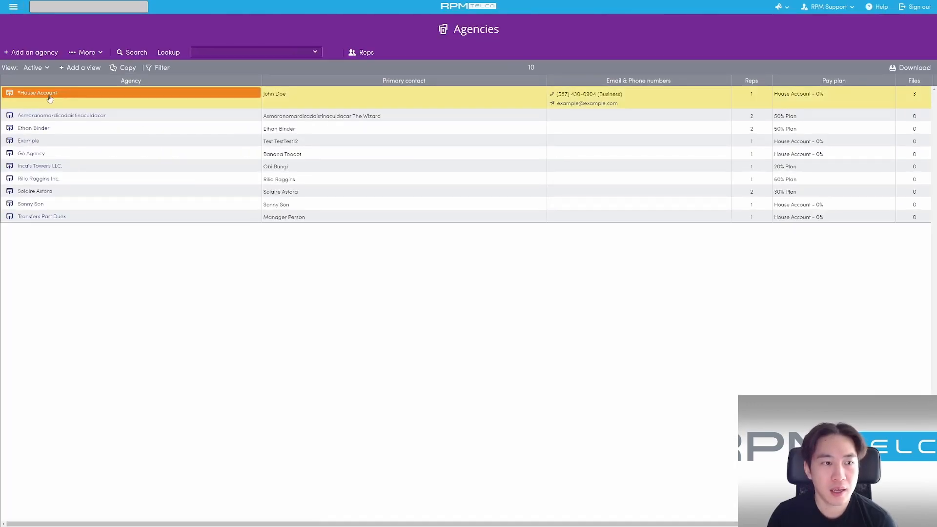
{"action": "left_click", "coordinate": [86, 52]}
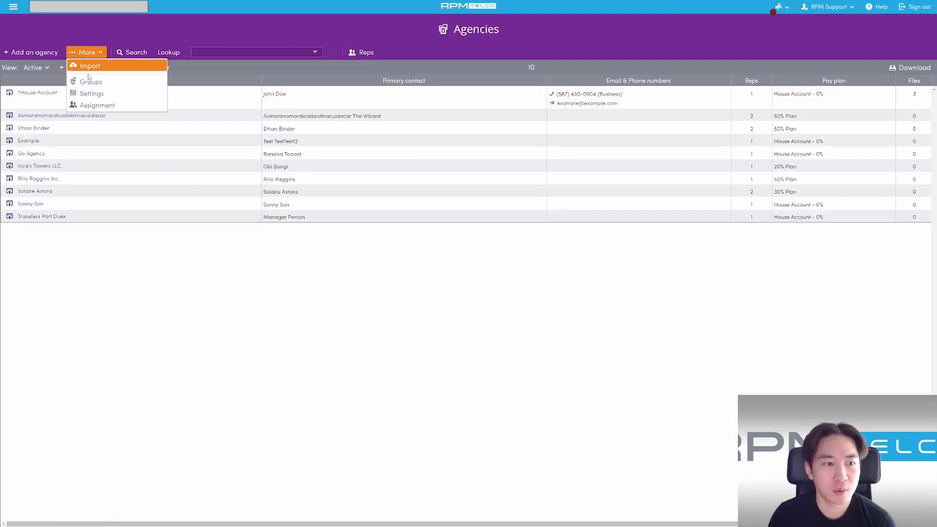
{"action": "left_click", "coordinate": [84, 106]}
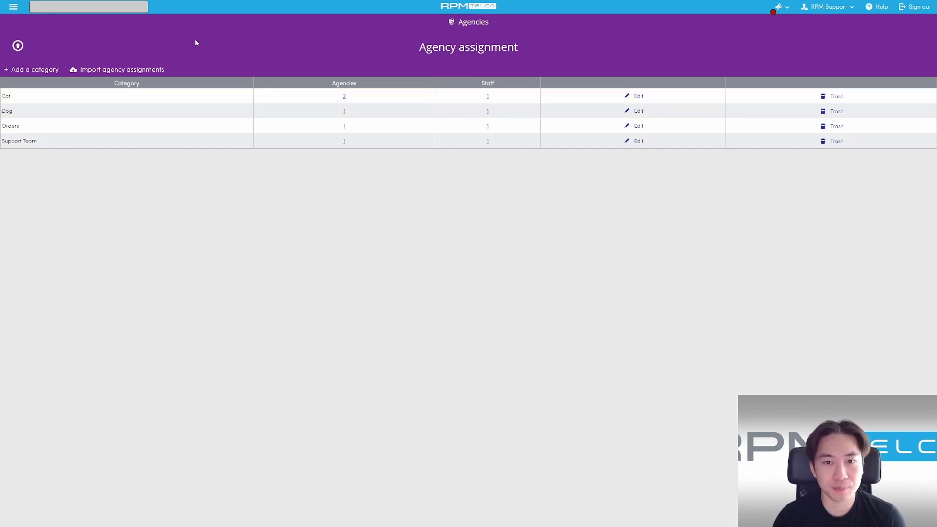
Return to the agencies and open the staff user assignment of the agency listed directly above Example
{"action": "left_click", "coordinate": [13, 7]}
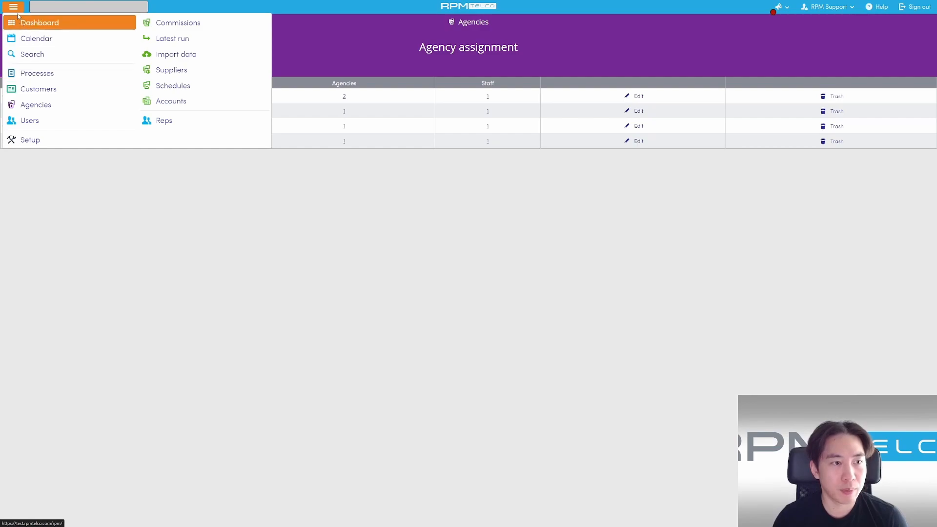
{"action": "left_click", "coordinate": [23, 106]}
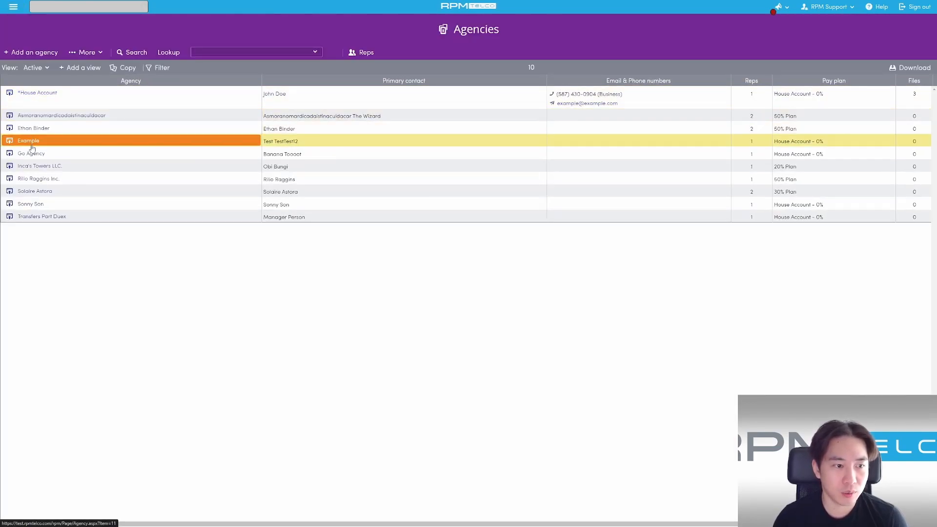
{"action": "left_click", "coordinate": [37, 132]}
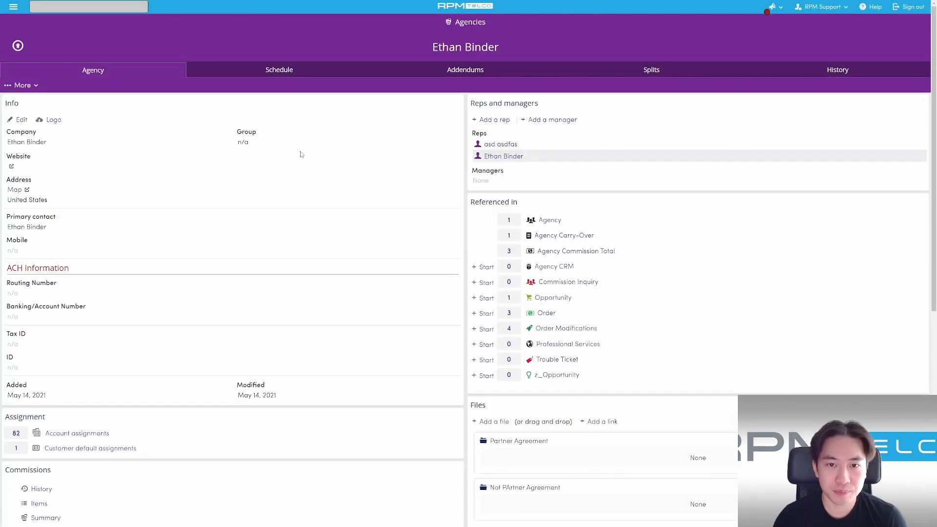
{"action": "scroll", "coordinate": [484, 156], "scroll_direction": "down", "scroll_amount": 5}
{"action": "scroll", "coordinate": [484, 195], "scroll_direction": "down", "scroll_amount": 3}
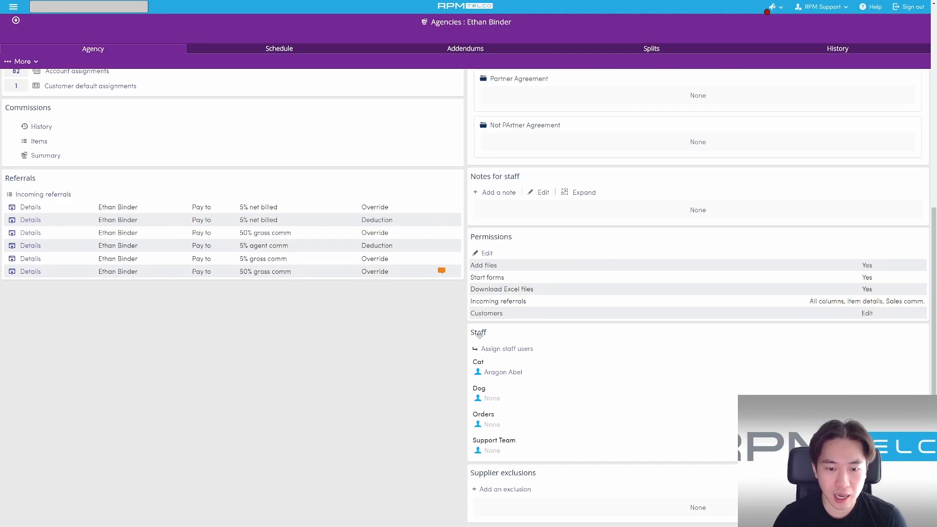
{"action": "left_click", "coordinate": [502, 349]}
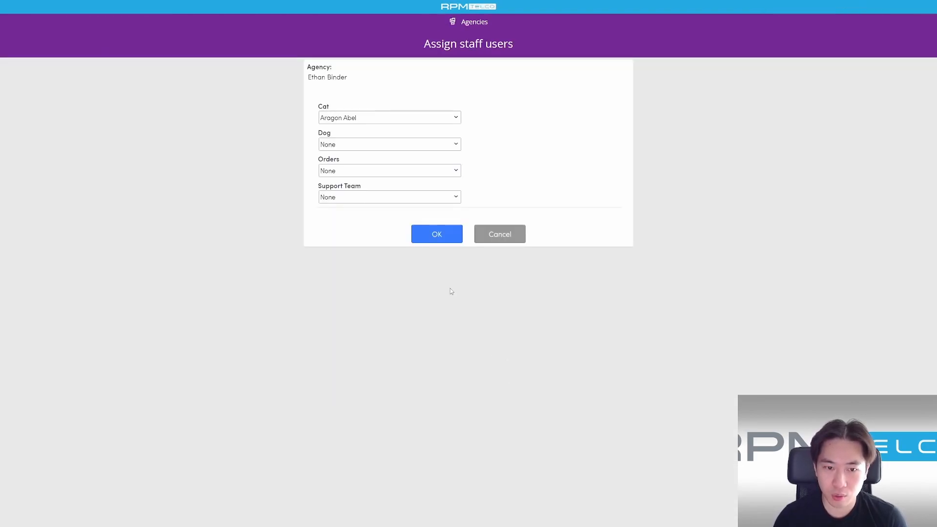
Assign the staff user already set for Cat to Orders and RPM Support to Support Team, and save the agency's assignments
{"action": "left_click", "coordinate": [364, 171]}
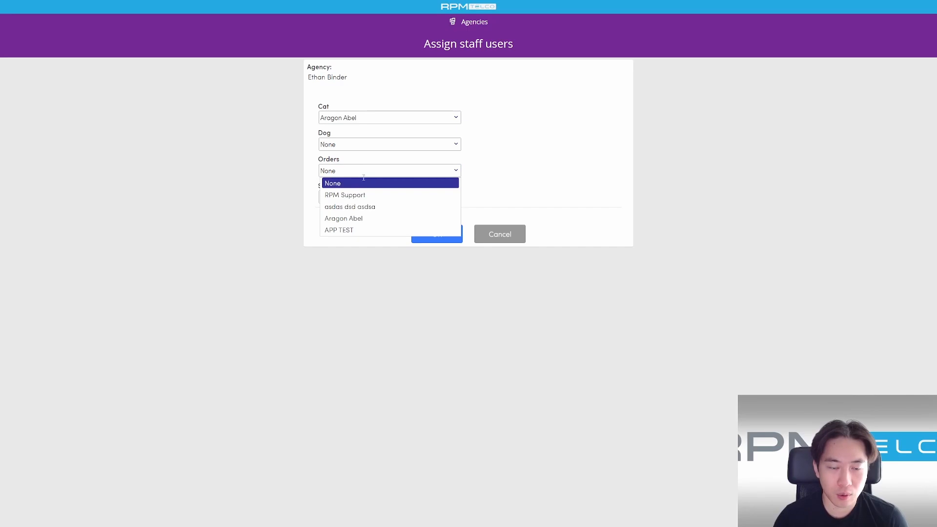
{"action": "left_click", "coordinate": [347, 218]}
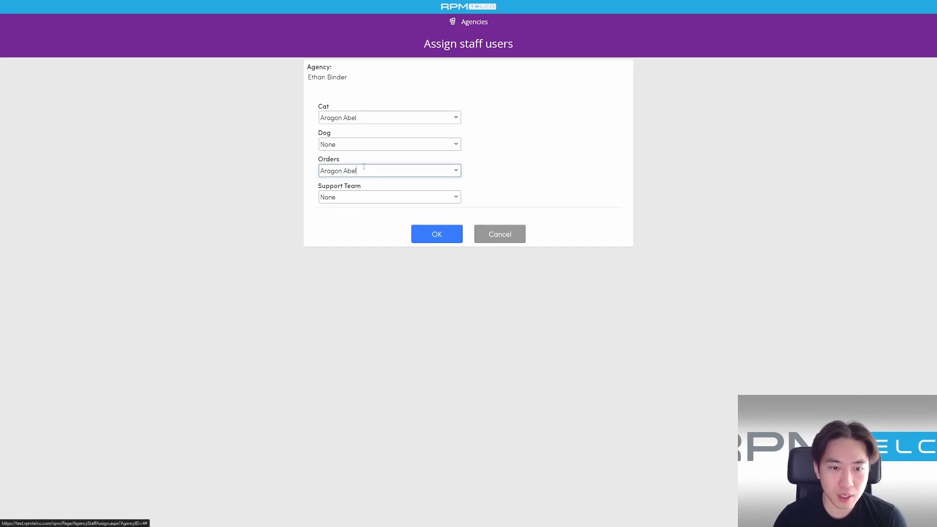
{"action": "left_click", "coordinate": [367, 195]}
{"action": "left_click", "coordinate": [353, 220]}
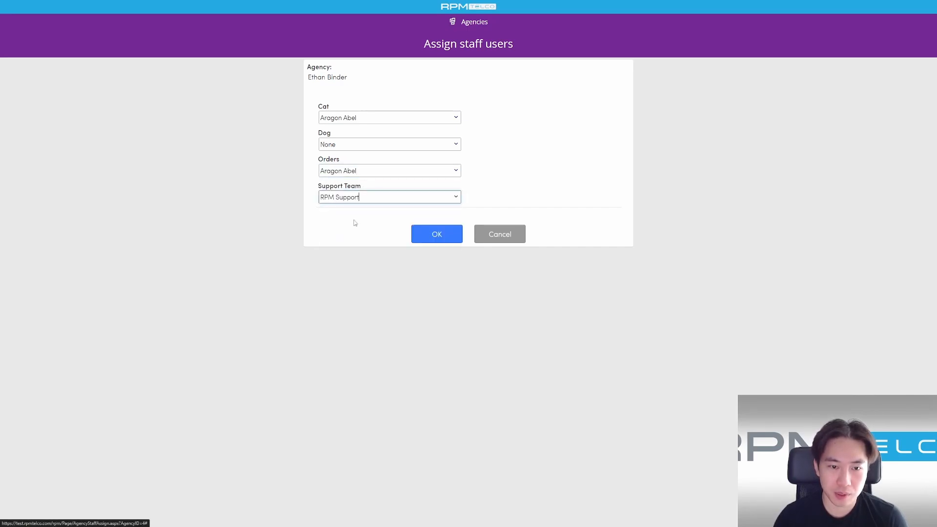
{"action": "left_click", "coordinate": [421, 231]}
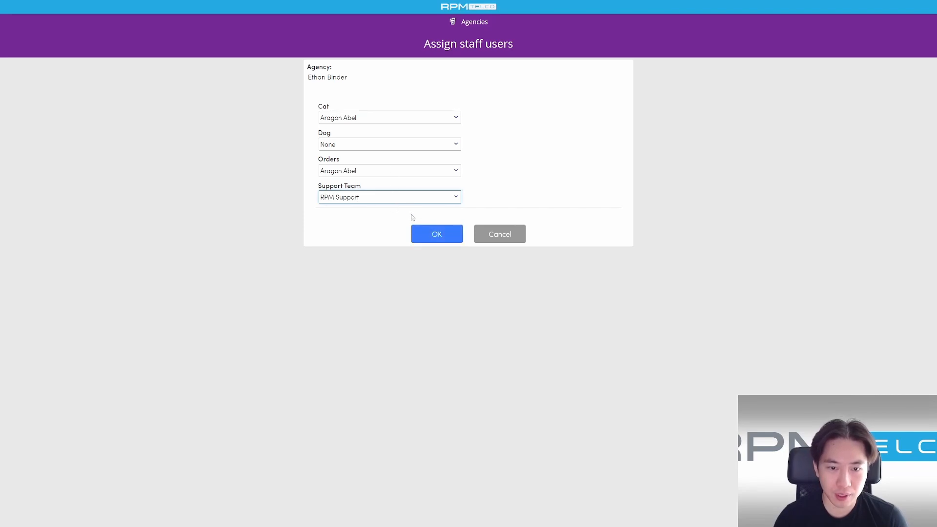
{"action": "left_click", "coordinate": [423, 234]}
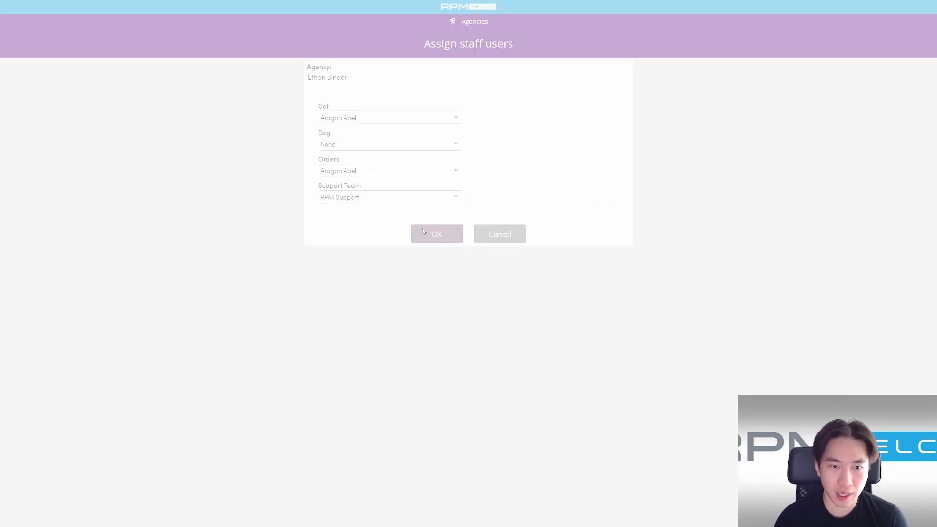
{"action": "scroll", "coordinate": [302, 149], "scroll_direction": "down", "scroll_amount": 5}
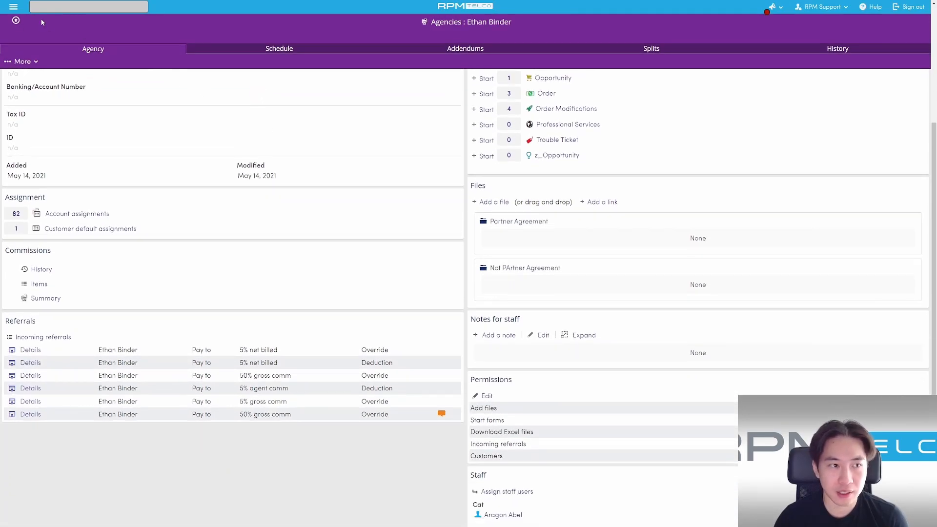
Open the Order process's workflow in the setup and start editing its form owner settings
{"action": "left_click", "coordinate": [14, 9]}
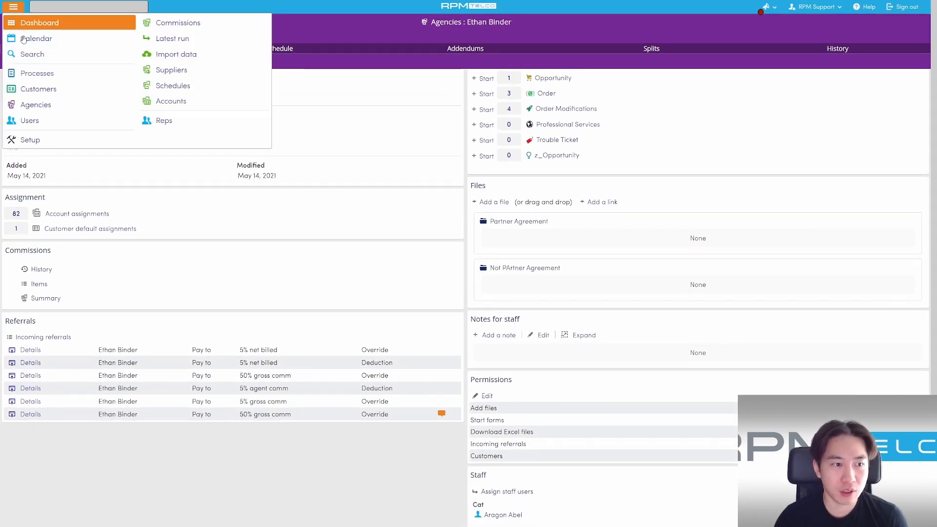
{"action": "left_click", "coordinate": [43, 143]}
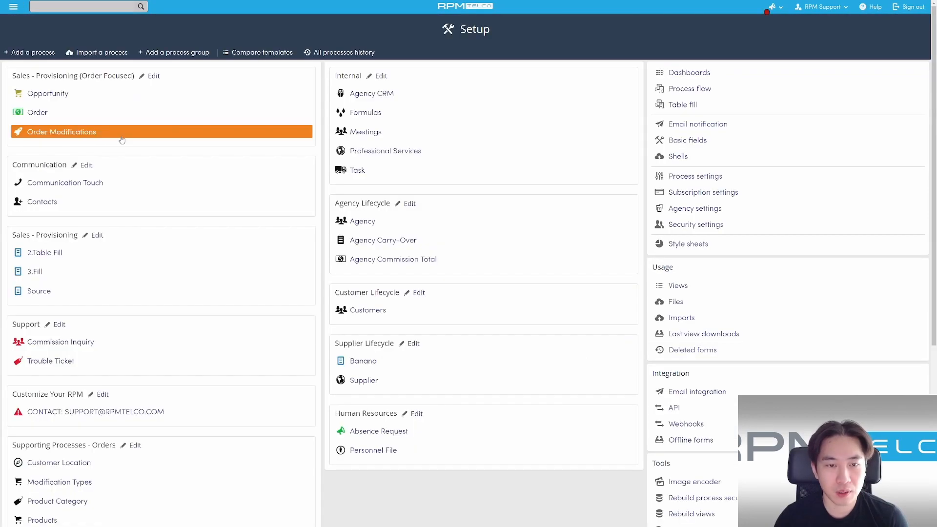
{"action": "left_click", "coordinate": [115, 117]}
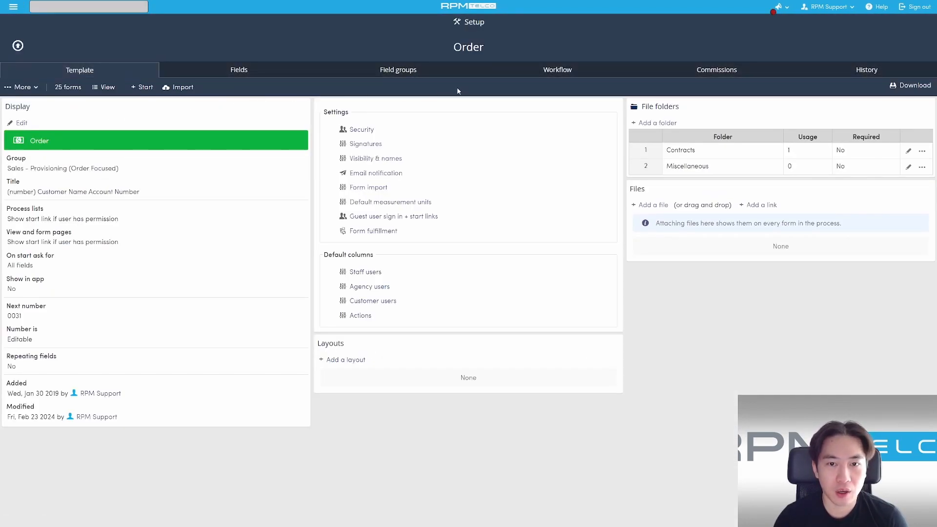
{"action": "left_click", "coordinate": [558, 72]}
{"action": "scroll", "coordinate": [560, 147], "scroll_direction": "down", "scroll_amount": 6}
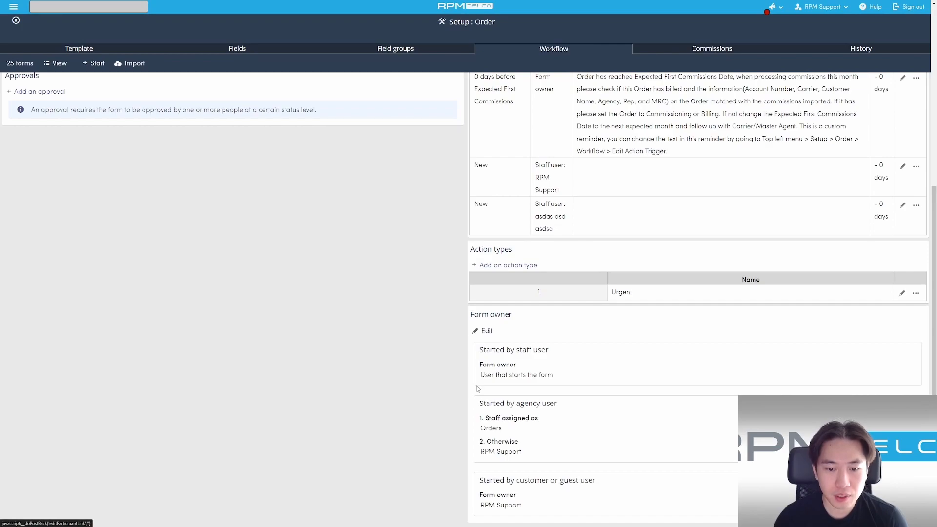
{"action": "left_click", "coordinate": [487, 332]}
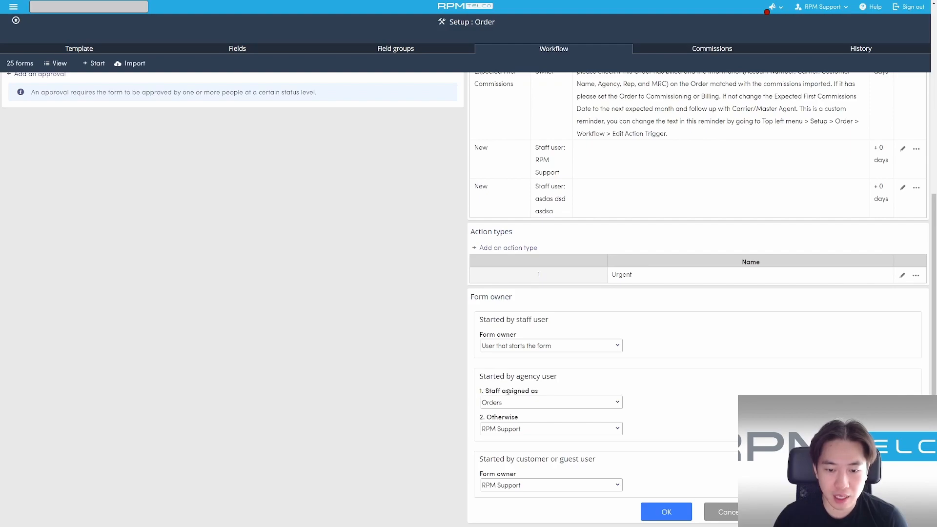
Try the Cat and Dog categories as the staff assignment for orders started by an agency user, and return it to Orders
{"action": "left_click", "coordinate": [503, 403]}
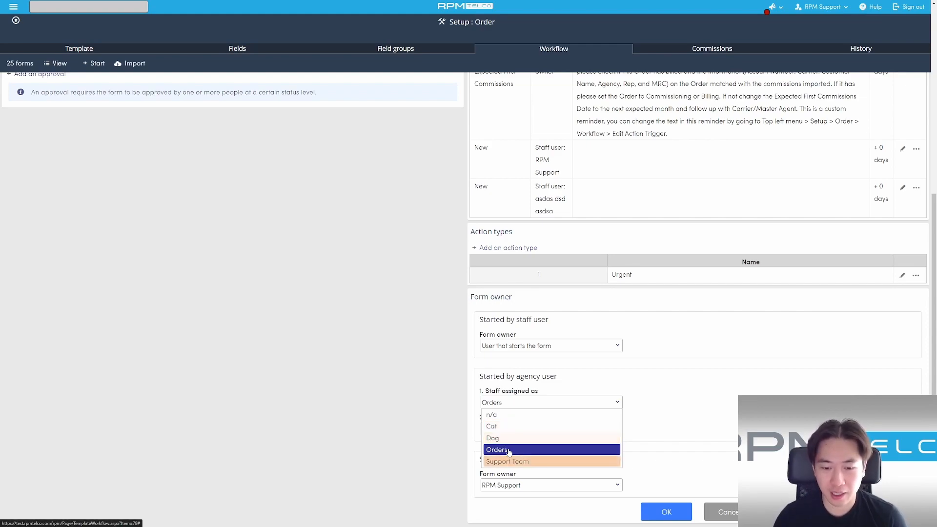
{"action": "left_click", "coordinate": [503, 426]}
{"action": "left_click", "coordinate": [513, 402]}
{"action": "left_click", "coordinate": [503, 437]}
{"action": "left_click", "coordinate": [521, 403]}
{"action": "left_click", "coordinate": [513, 451]}
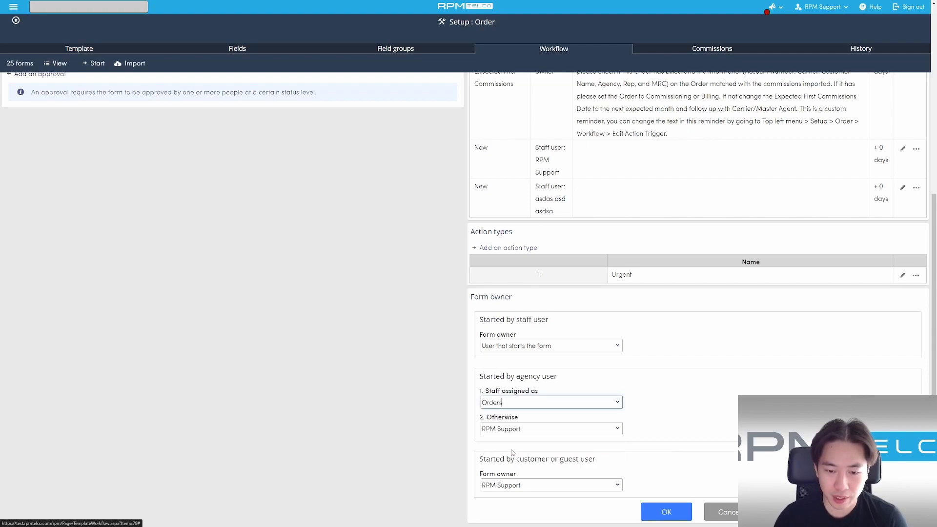
{"action": "left_click", "coordinate": [515, 402]}
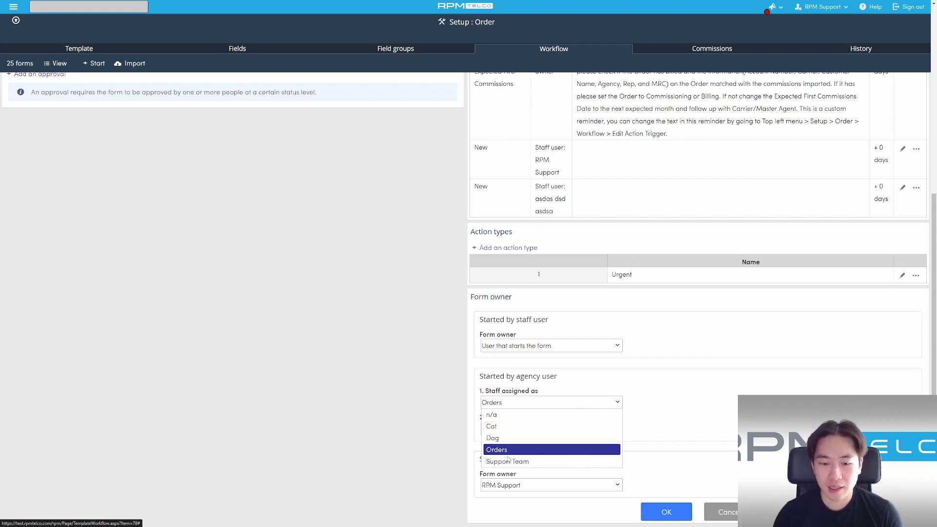
{"action": "left_click", "coordinate": [496, 402]}
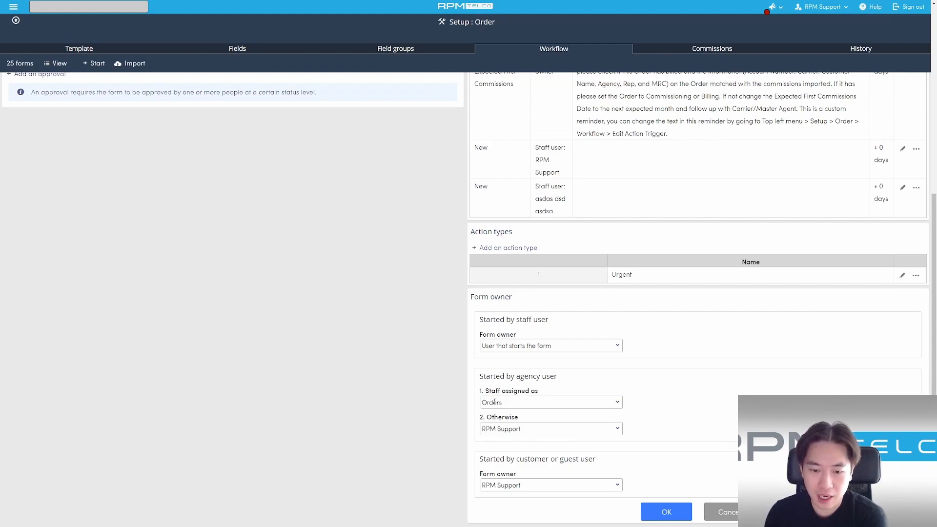
Set the Otherwise form owner for orders started by an agency user to the staff user listed directly below APP TEST and save
{"action": "left_click", "coordinate": [498, 429]}
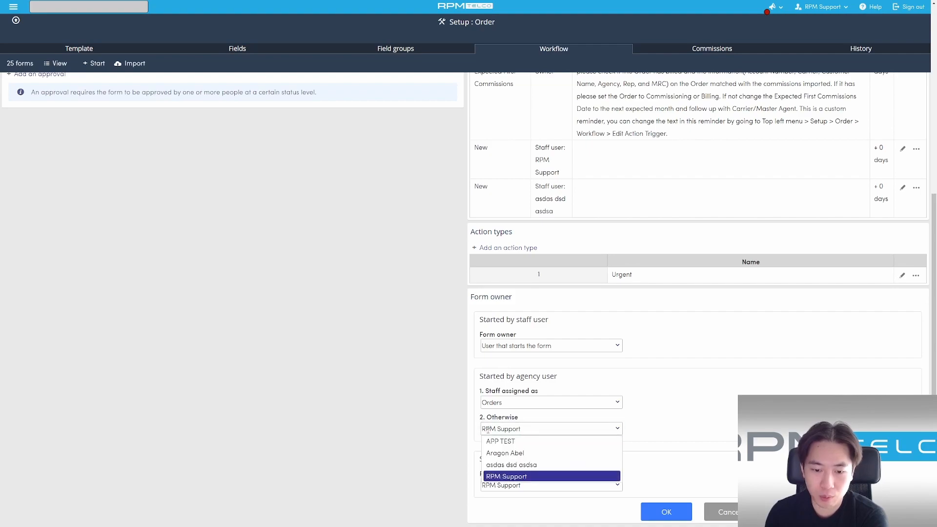
{"action": "left_click", "coordinate": [505, 453]}
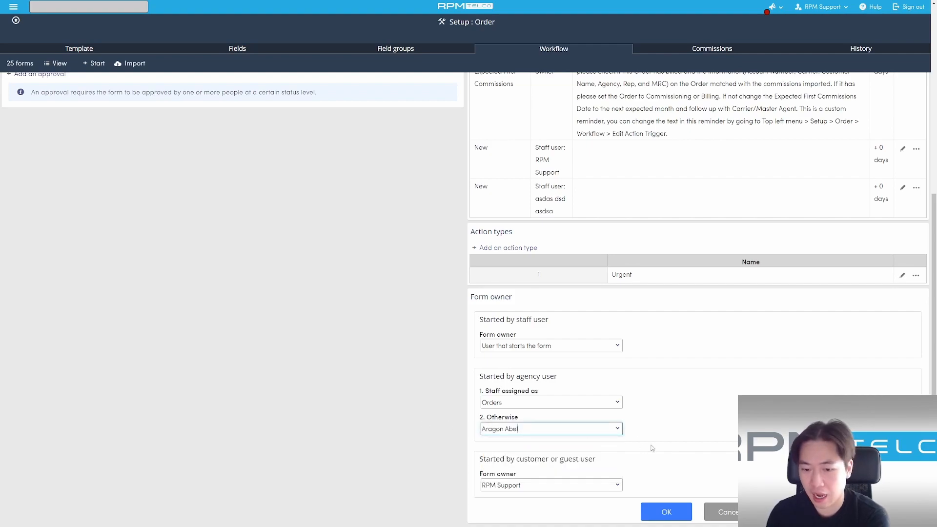
{"action": "left_click", "coordinate": [666, 510]}
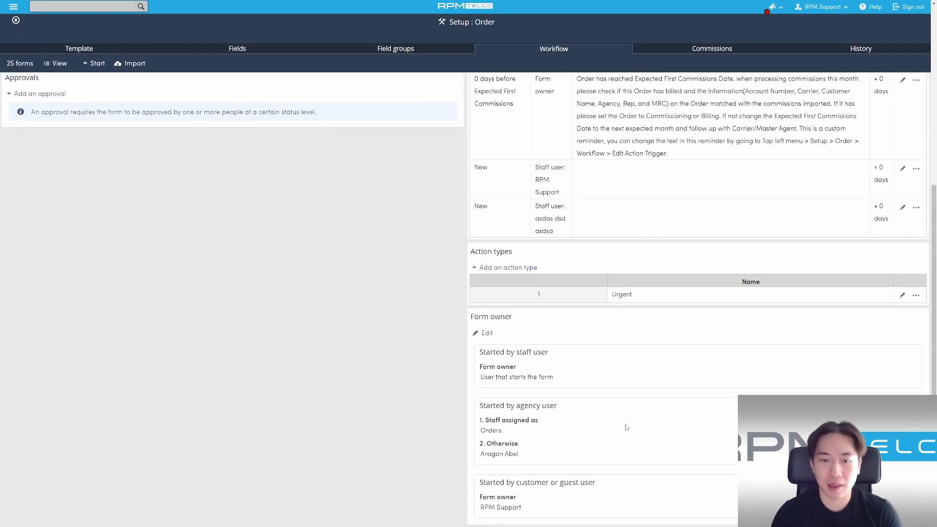